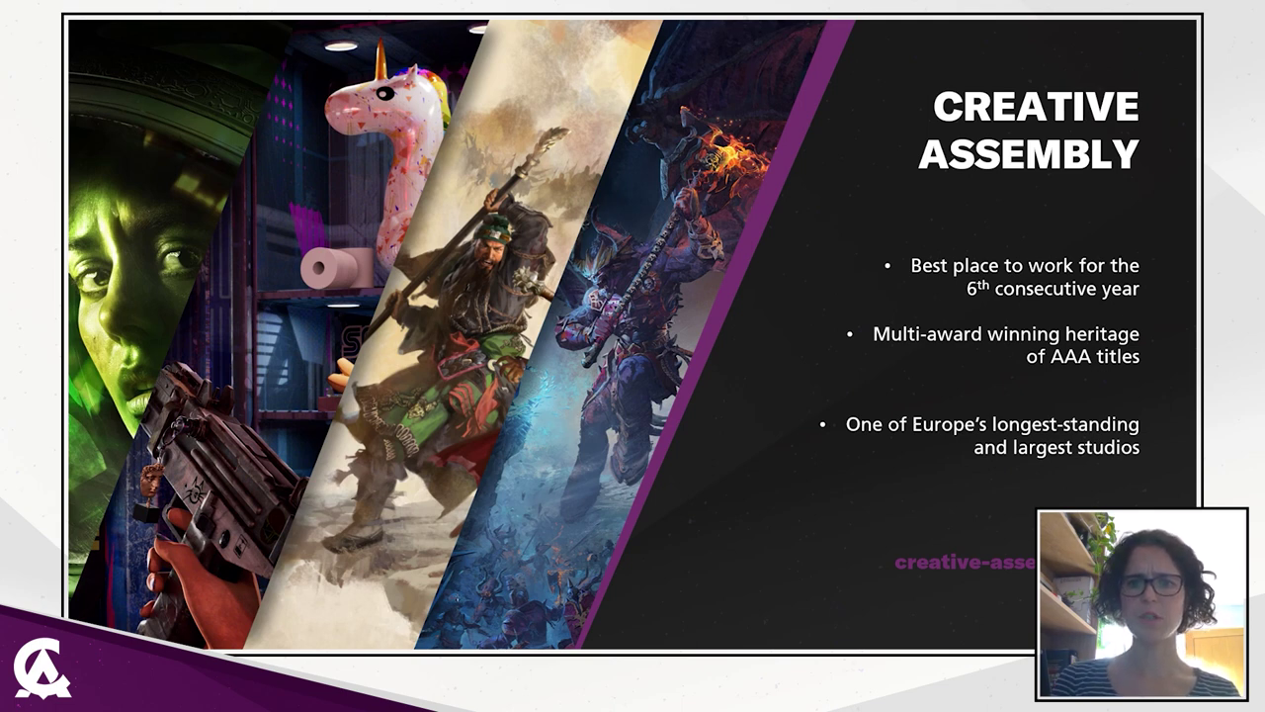
Advance through the Who's Agathe, Technical Animation, Who do I work with and rigging slides.
key("Right")
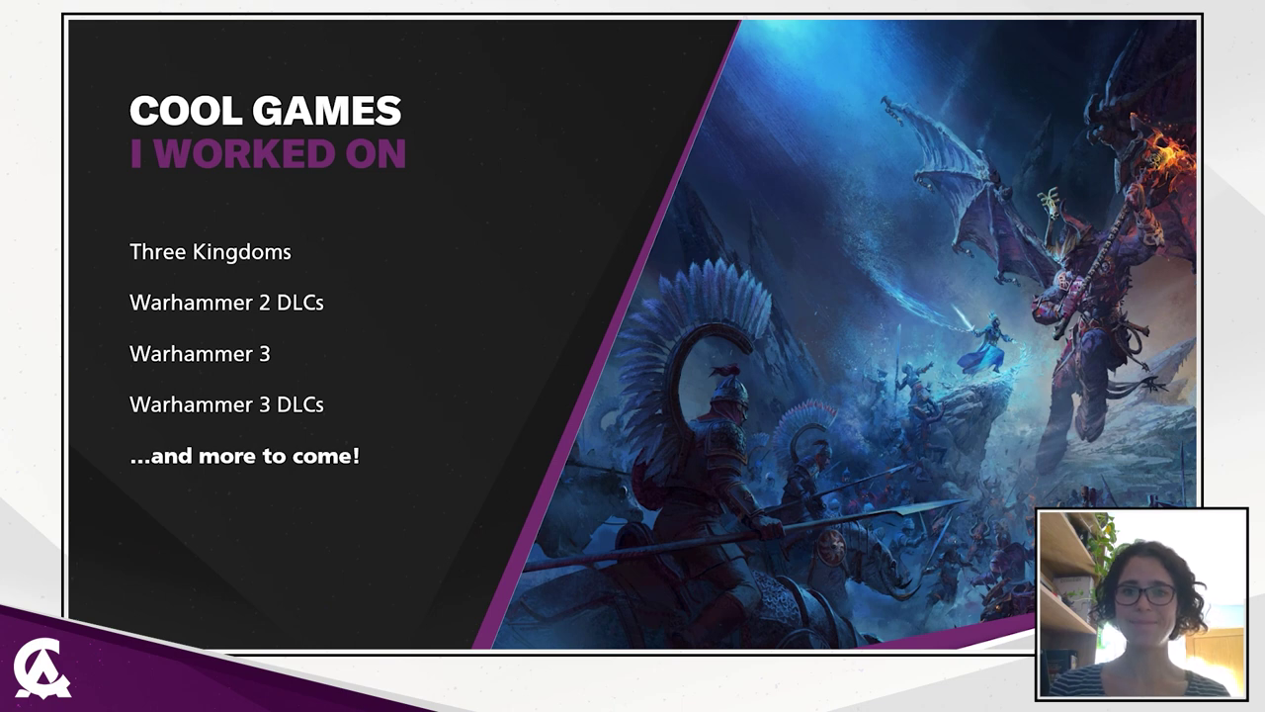
key("Right")
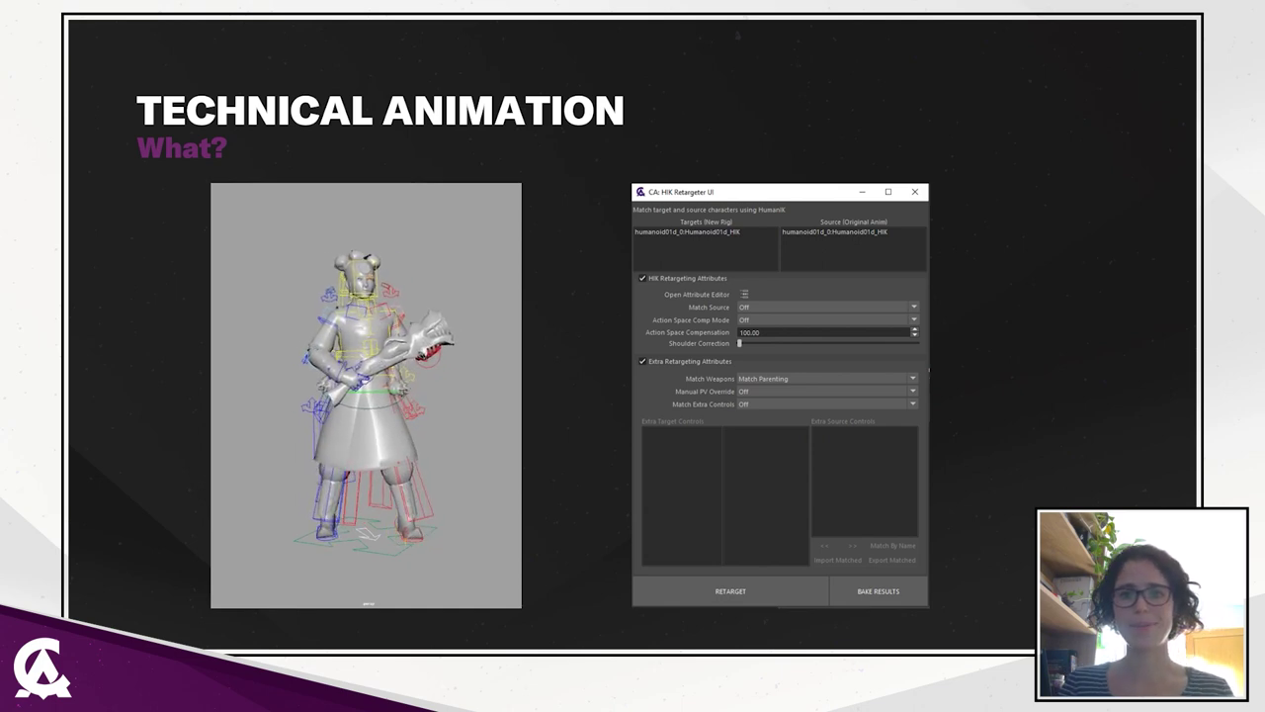
key("Right")
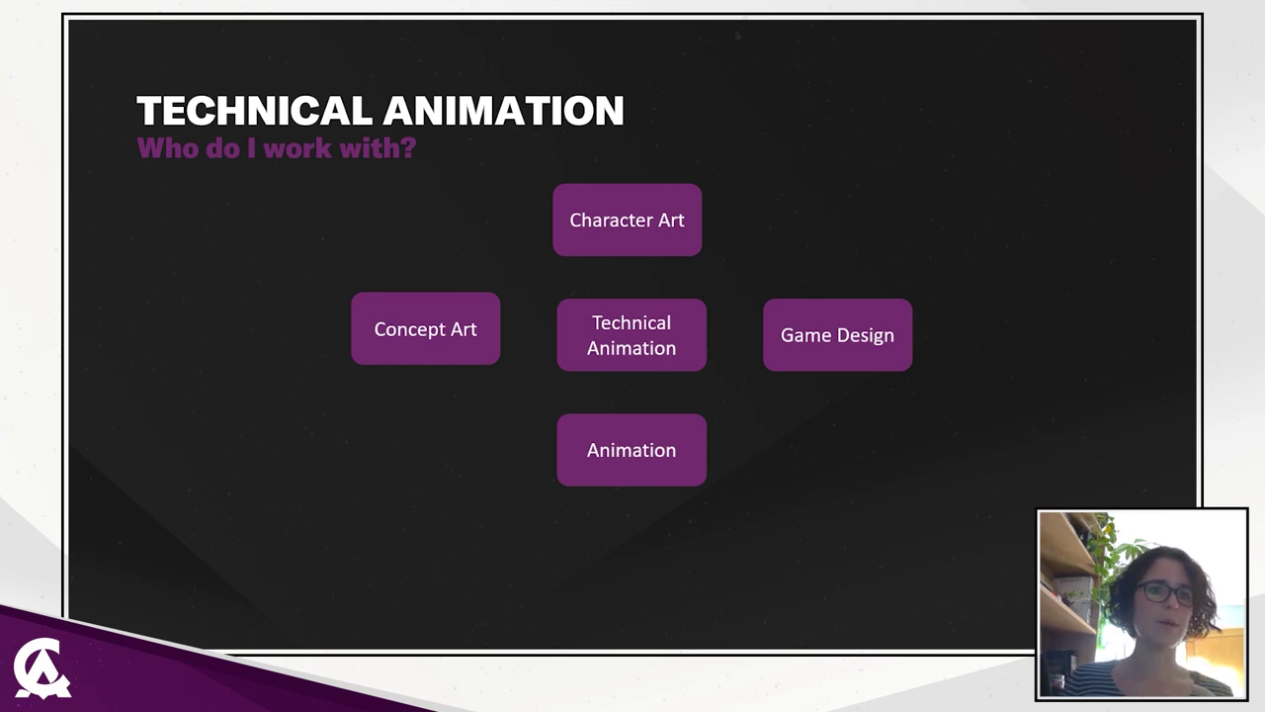
key("Right")
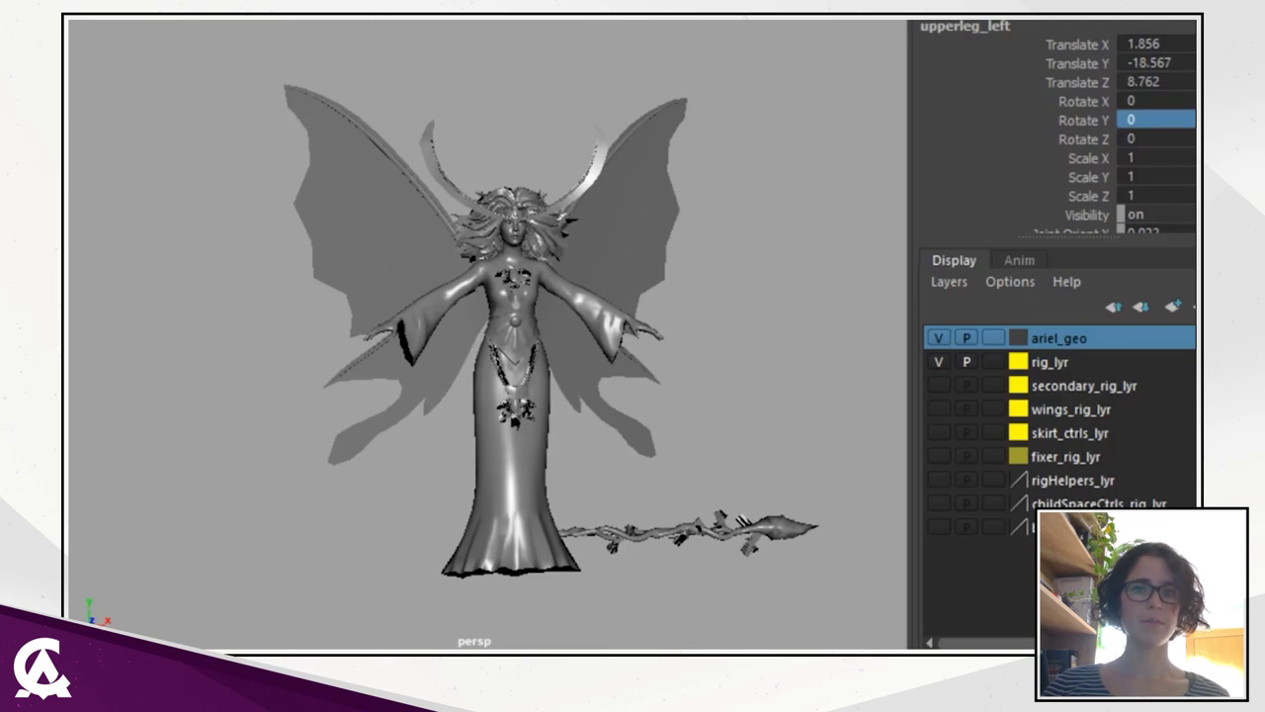
Orbit, dolly and pan slightly around the shaded fairy model.
left_click_drag(782, 444, 700, 435, "alt")
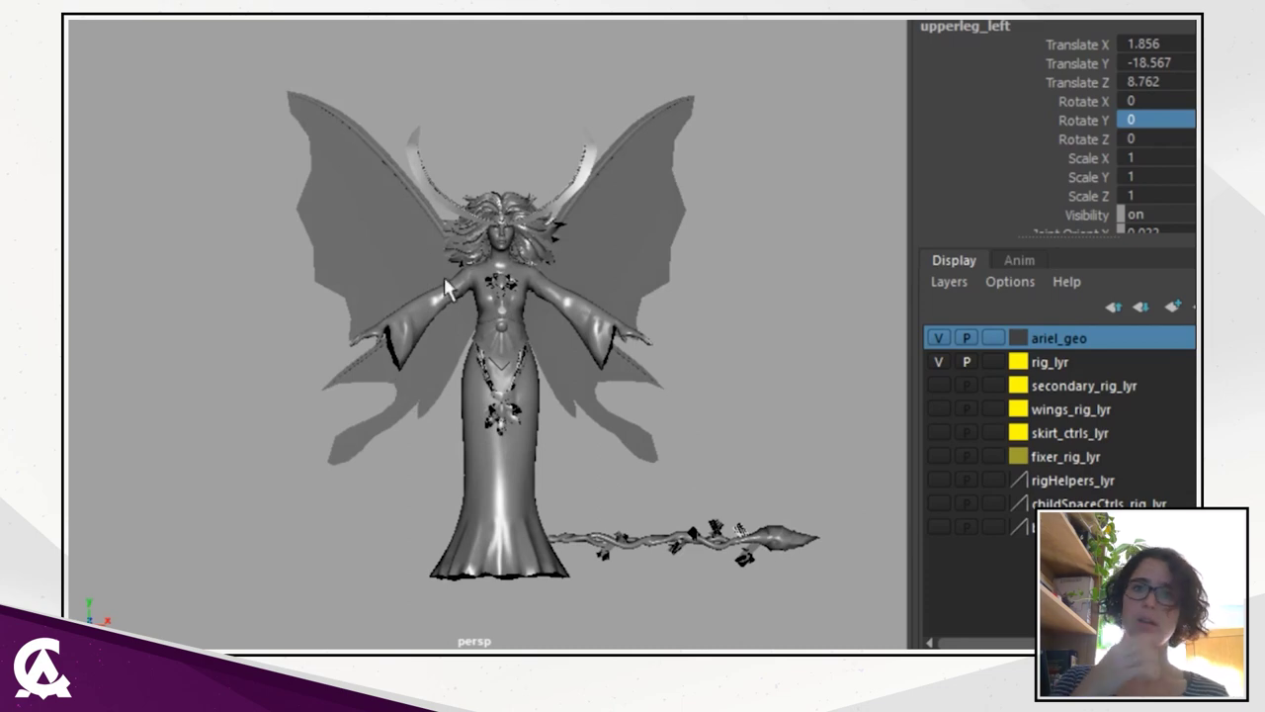
scroll(742, 366, "up", 2)
scroll(689, 336, "down", 1)
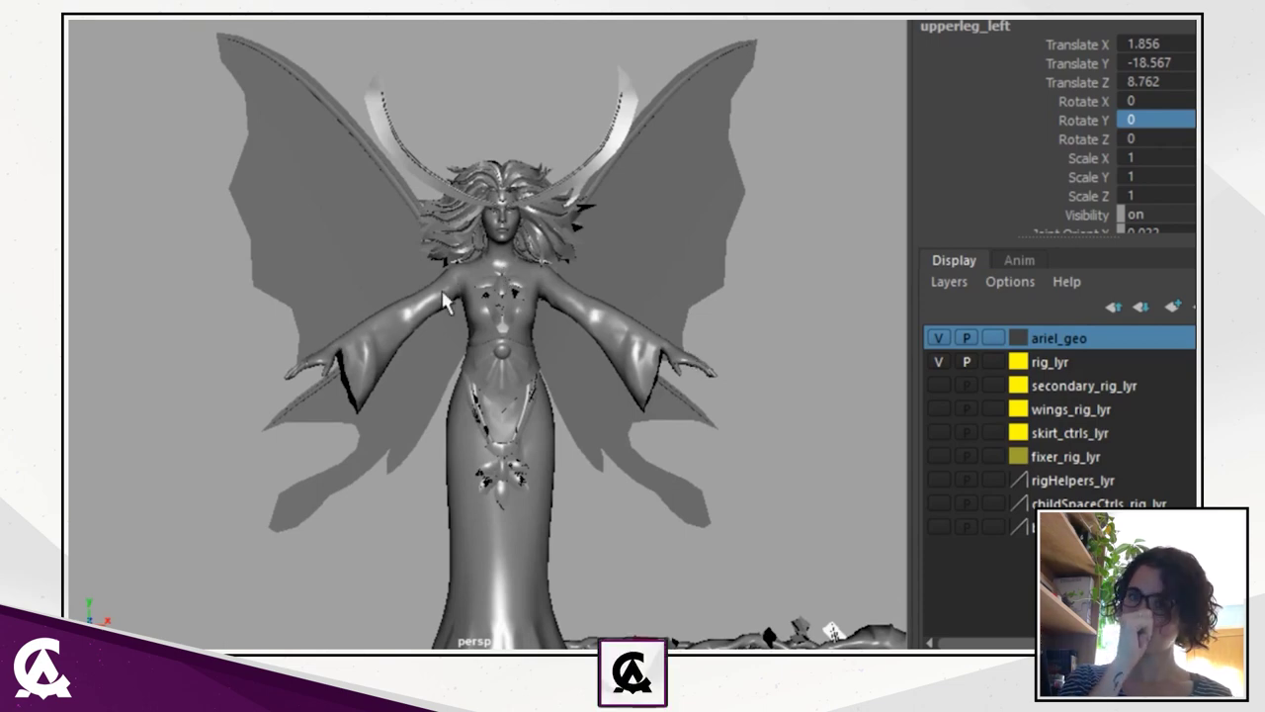
middle_click_drag(690, 530, 676, 399, "alt")
scroll(676, 399, "down", 3)
left_click_drag(689, 398, 678, 441, "alt")
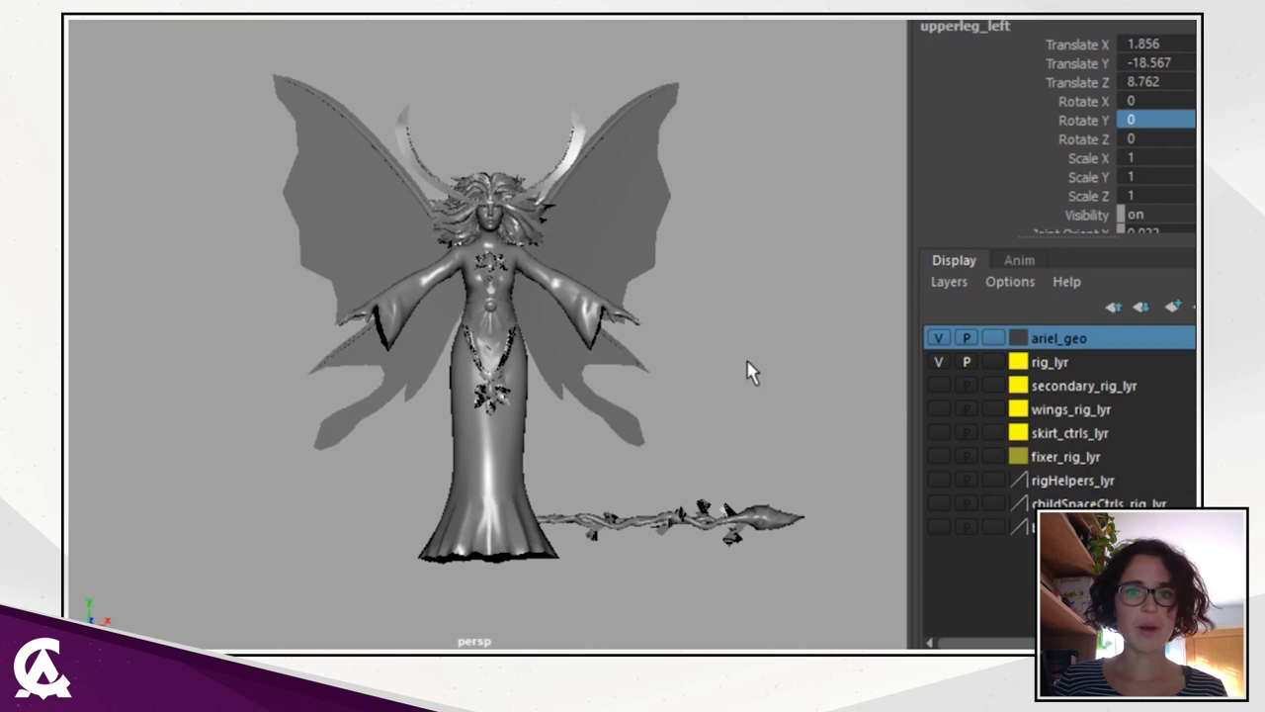
Inspect the fairy's upper body, lower skirt, vine, head and wings in the viewport.
left_click_drag(748, 373, 484, 279, "alt")
scroll(484, 279, "up", 5)
middle_click_drag(484, 283, 627, 340, "alt")
middle_click_drag(574, 566, 637, 294, "alt")
scroll(622, 602, "down", 5)
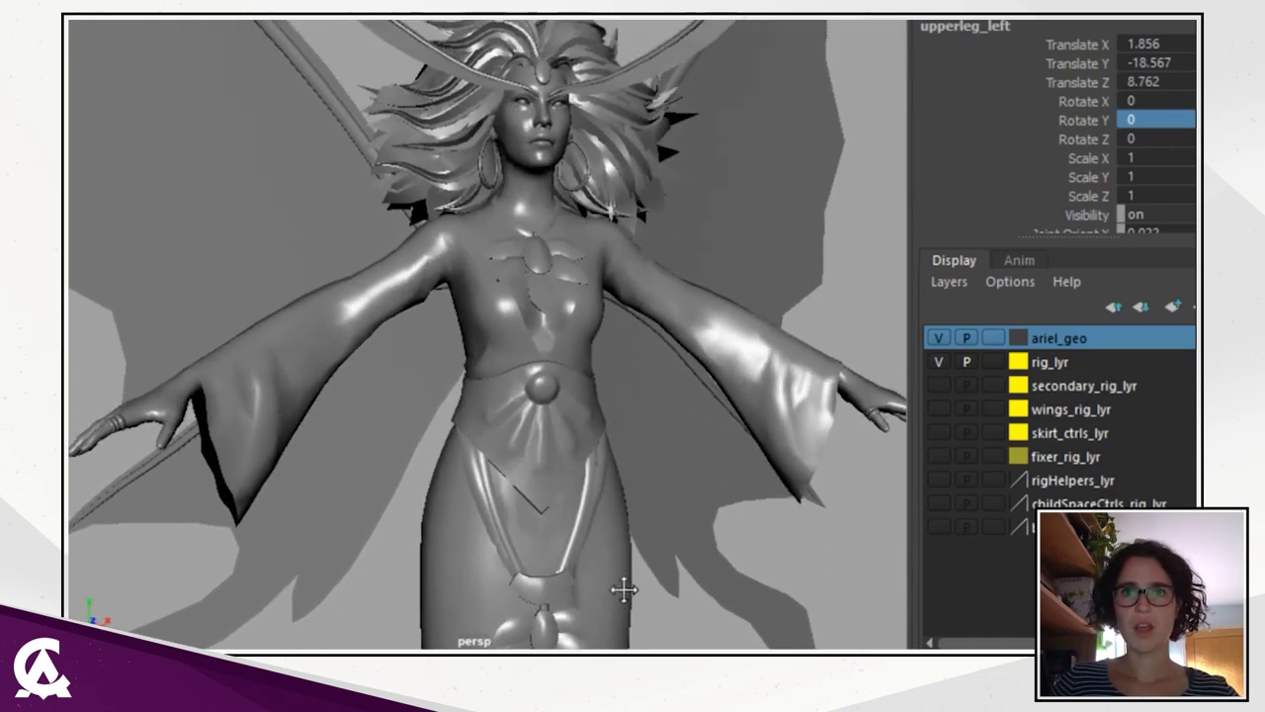
scroll(632, 602, "up", 1)
scroll(700, 450, "down", 1)
middle_click_drag(699, 442, 719, 307, "alt")
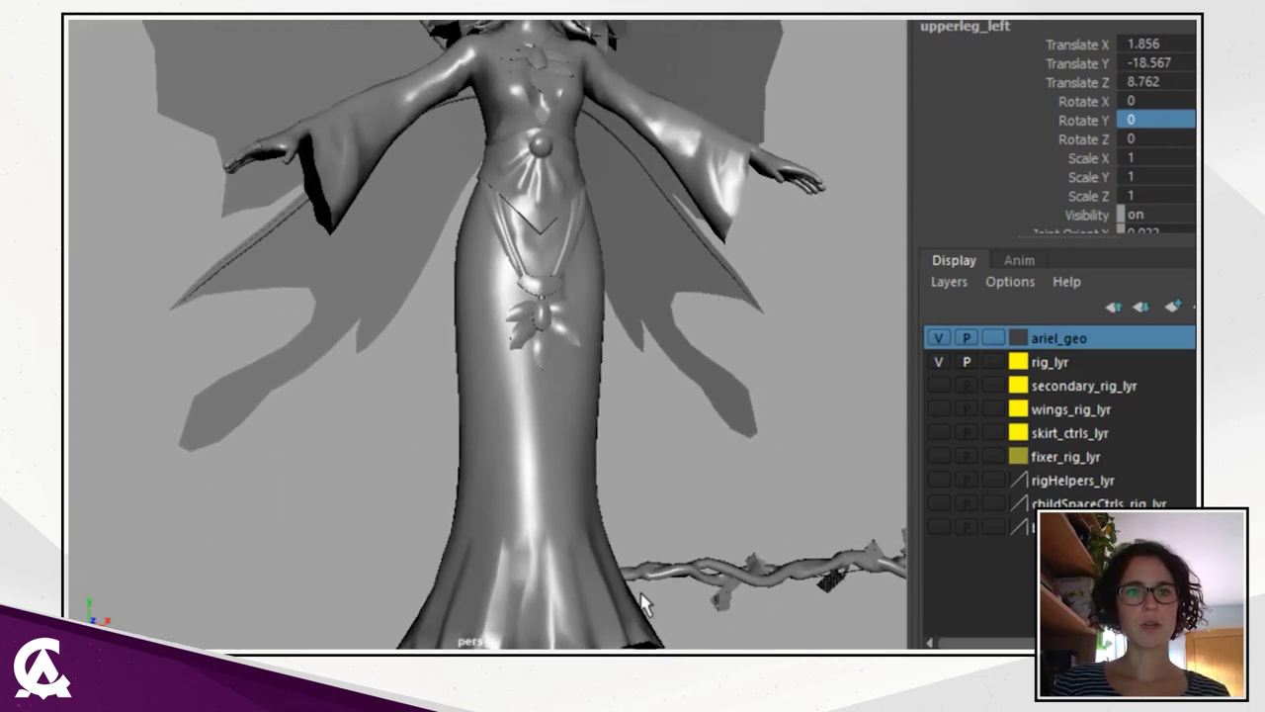
middle_click_drag(655, 599, 678, 553, "alt")
middle_click_drag(717, 148, 722, 435, "alt")
scroll(769, 396, "up", 2)
middle_click_drag(769, 395, 777, 639, "alt")
View the fairy's head and headdress from the side, then return to a front view.
scroll(805, 418, "up", 5)
middle_click_drag(693, 454, 700, 441, "alt")
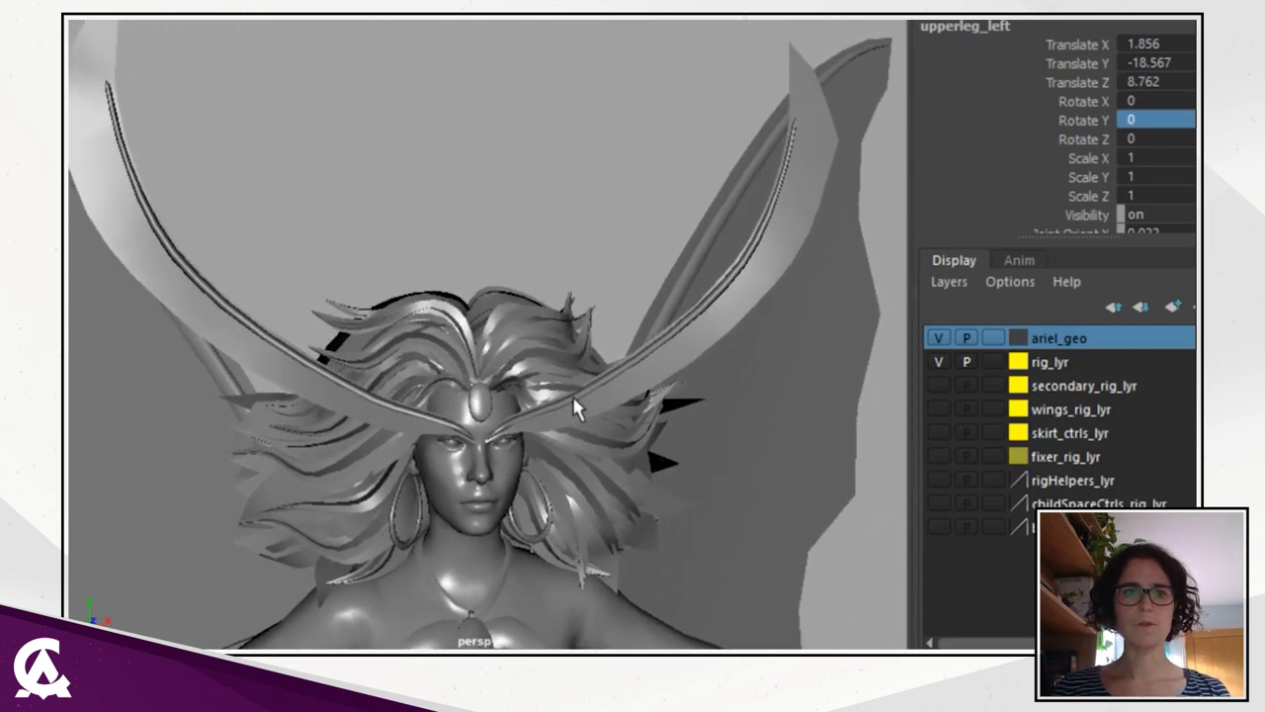
left_click_drag(659, 523, 657, 431, "alt")
left_click_drag(422, 458, 570, 414, "alt")
scroll(570, 413, "down", 3)
middle_click_drag(571, 413, 693, 400, "alt")
left_click_drag(693, 400, 718, 353, "alt")
scroll(701, 401, "down", 2)
left_click_drag(701, 402, 638, 427, "alt")
Make the hidden rig layer visible and orbit around the fairy's coloured skeleton.
left_click(939, 527)
scroll(672, 400, "up", 5)
scroll(633, 451, "up", 3)
left_click_drag(633, 452, 633, 480, "alt")
scroll(682, 447, "up", 3)
left_click_drag(681, 443, 616, 366, "alt")
mouse_move(615, 367)
middle_mouse_down("alt")
mouse_move(612, 387)
mouse_move(615, 344)
middle_mouse_up("alt")
left_click_drag(615, 344, 425, 391, "alt")
middle_click_drag(633, 525, 690, 455, "alt")
Deselect the upperleg_left joint and orbit to a three-quarter view of the rig and back.
left_click(690, 400)
middle_click_drag(643, 366, 661, 447, "alt")
scroll(661, 447, "down", 5)
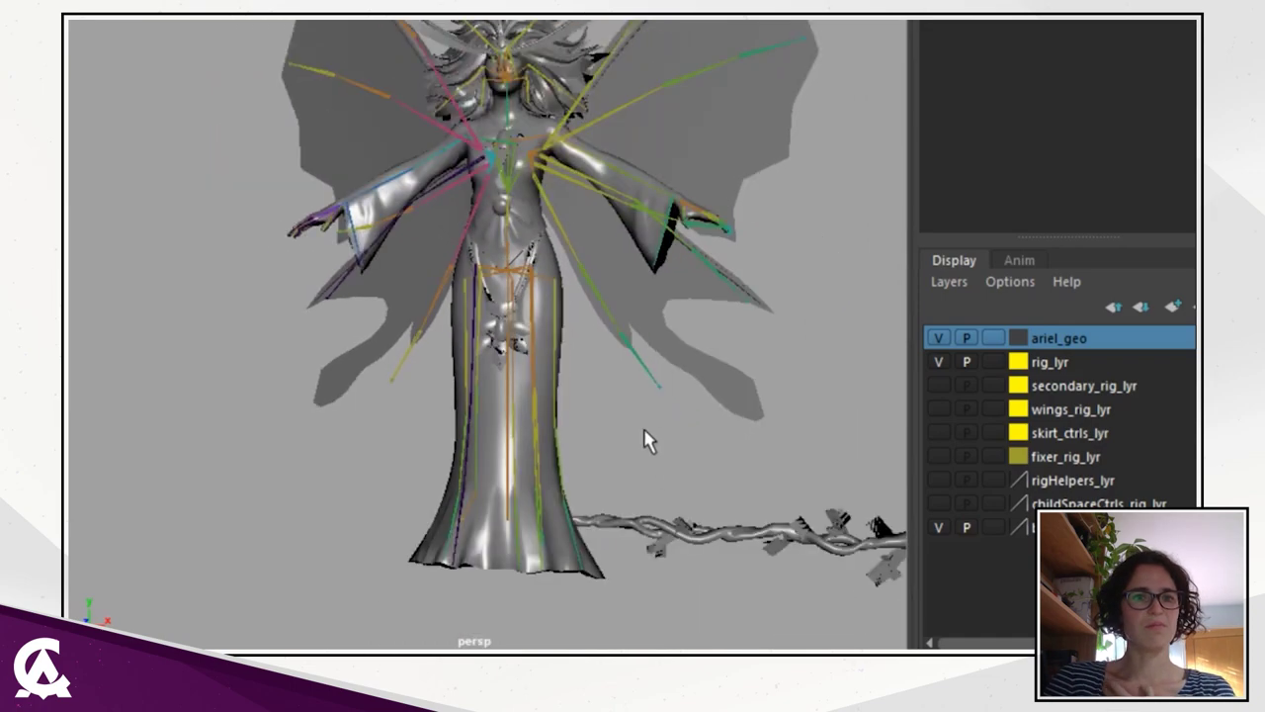
left_click_drag(640, 432, 684, 444, "alt")
left_click_drag(636, 243, 502, 394, "alt")
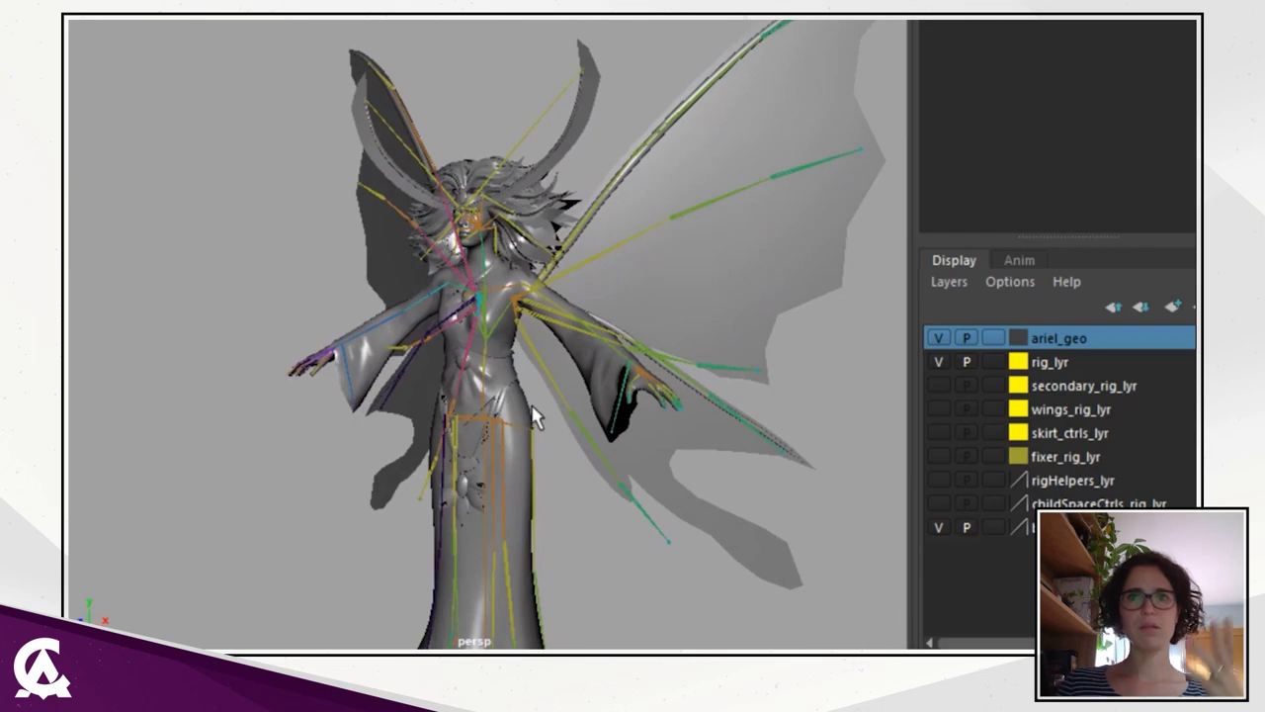
middle_click_drag(587, 511, 637, 435, "alt")
left_click_drag(638, 435, 642, 396, "alt")
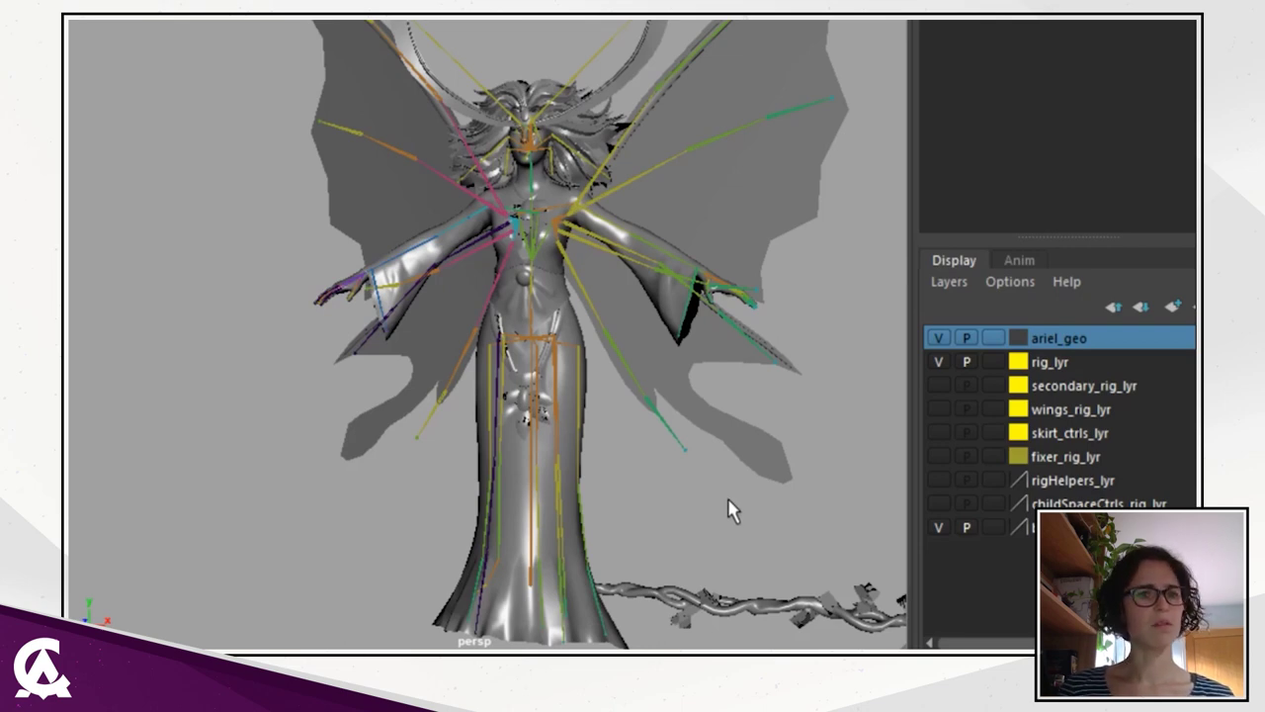
Select the fairy's skin mesh wef_ariel_01_skin.
scroll(751, 508, "down", 3)
middle_click_drag(757, 514, 742, 470, "alt")
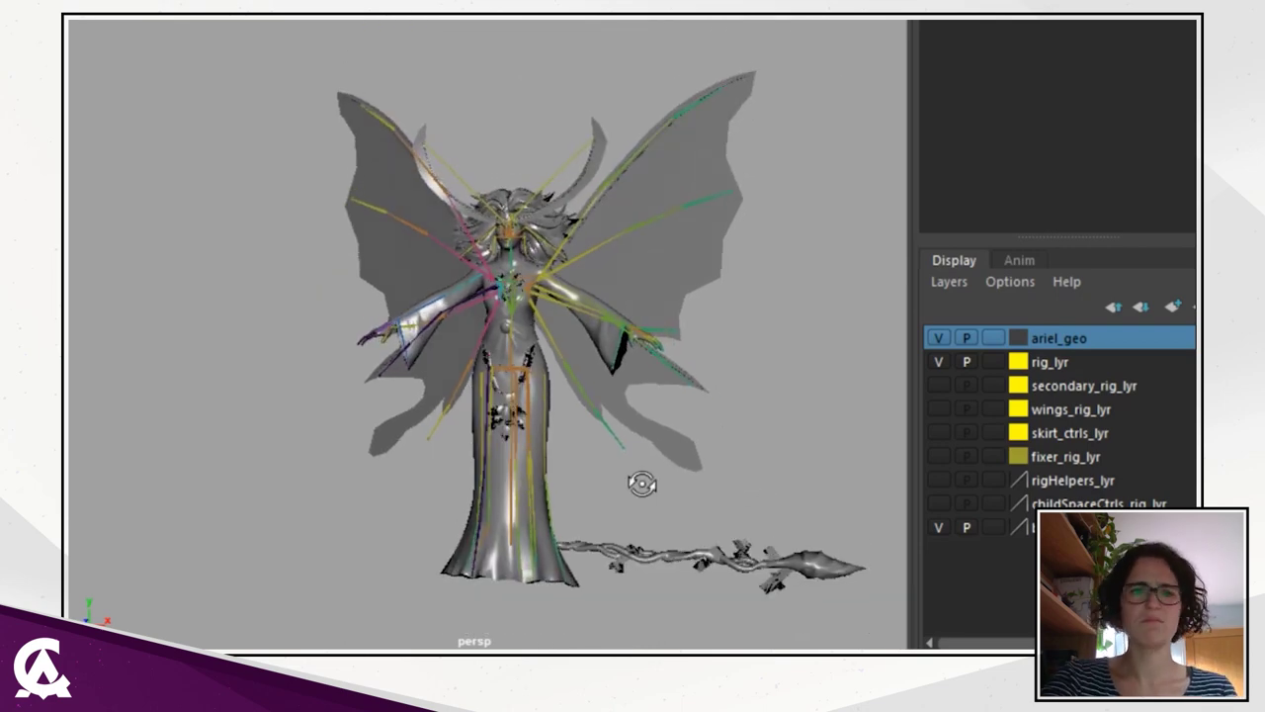
left_click_drag(647, 483, 622, 479, "alt")
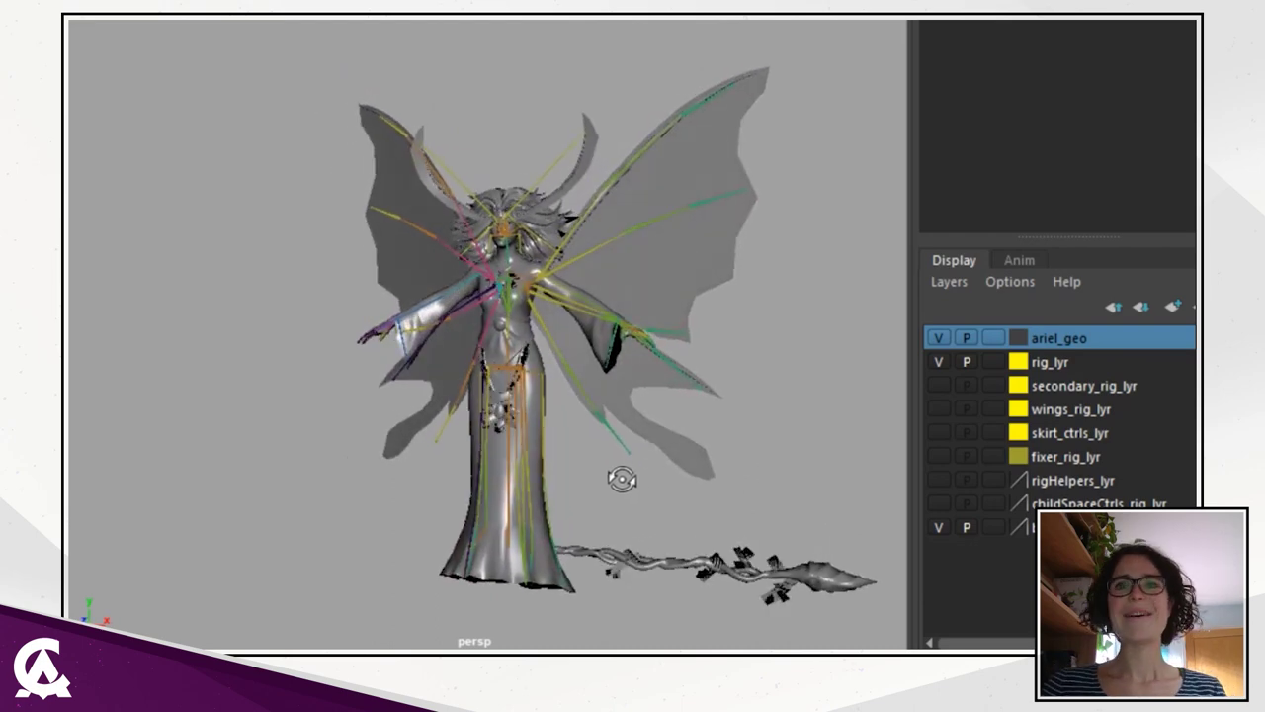
left_click(683, 460)
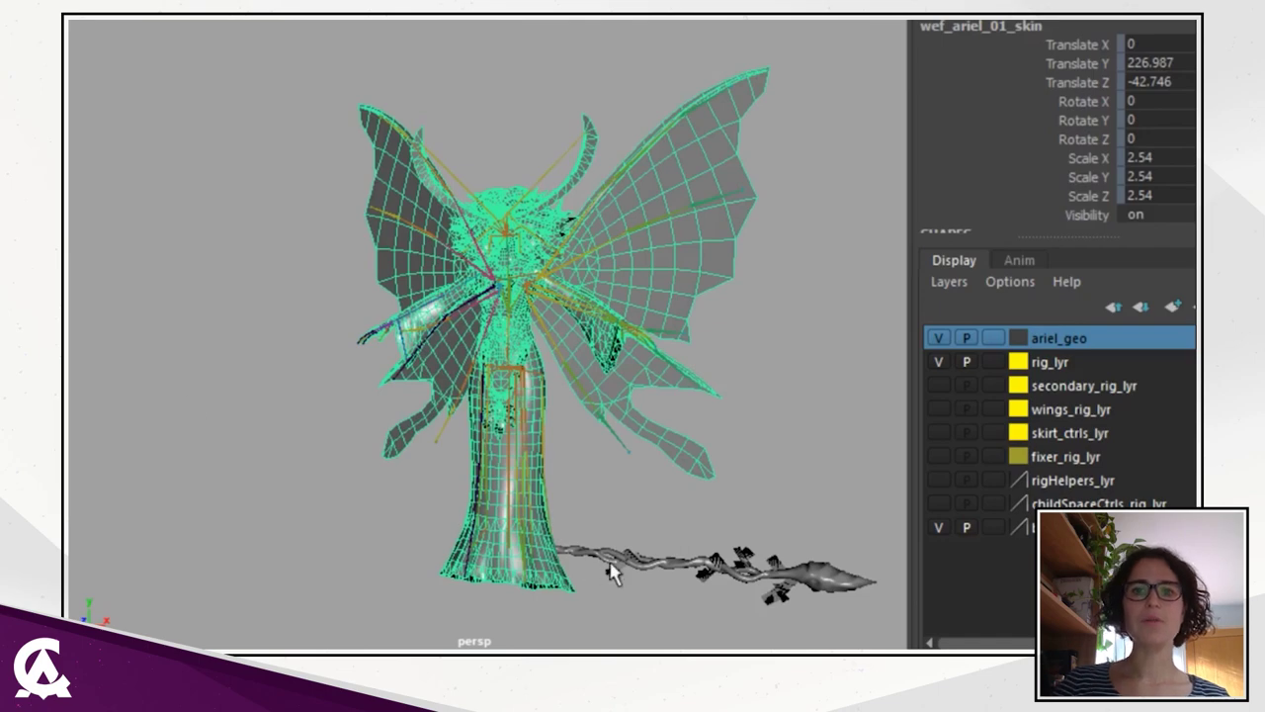
Raise the left leg by rotating upperleg_left to Rotate Y 74.697.
left_click_drag(613, 566, 522, 394, "alt")
left_click(511, 324)
key("e")
left_click_drag(488, 237, 395, 193)
left_click_drag(396, 192, 410, 388, "alt")
Select wef_ariel_01_skin and display the upperleg_left skin weights on the thigh.
left_click(368, 386)
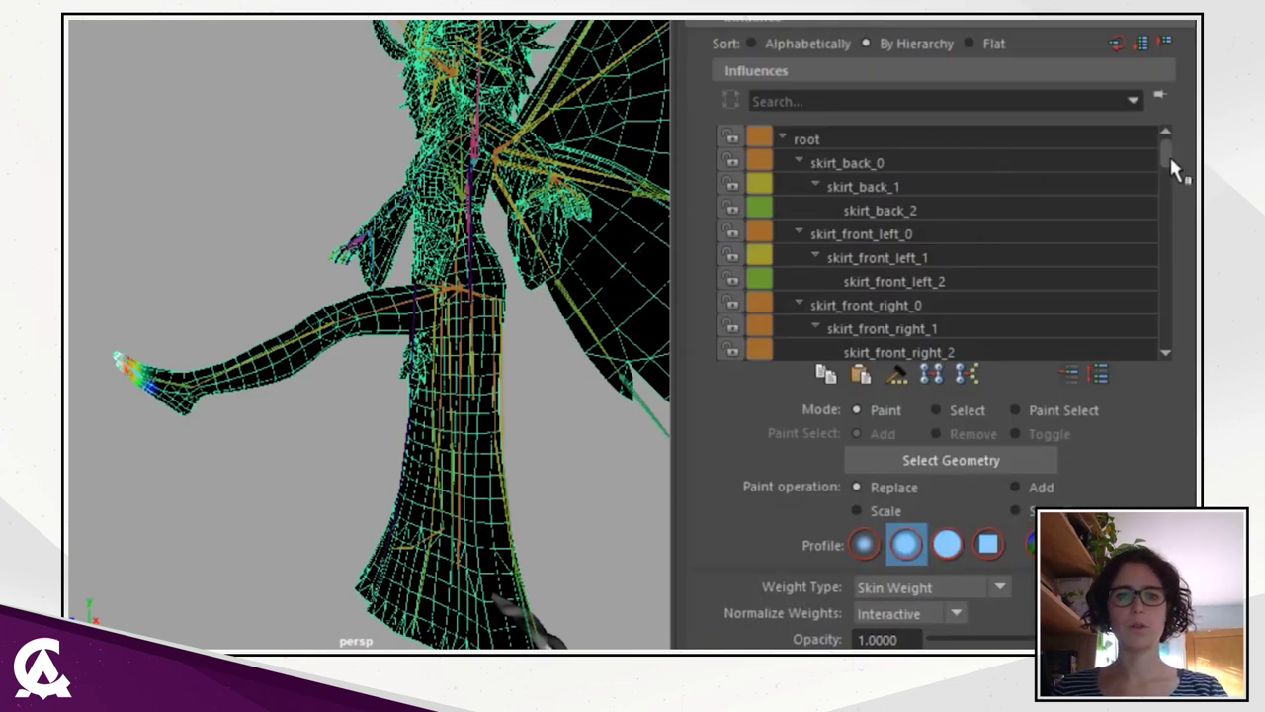
left_click_drag(1169, 155, 1181, 331)
left_click(860, 204)
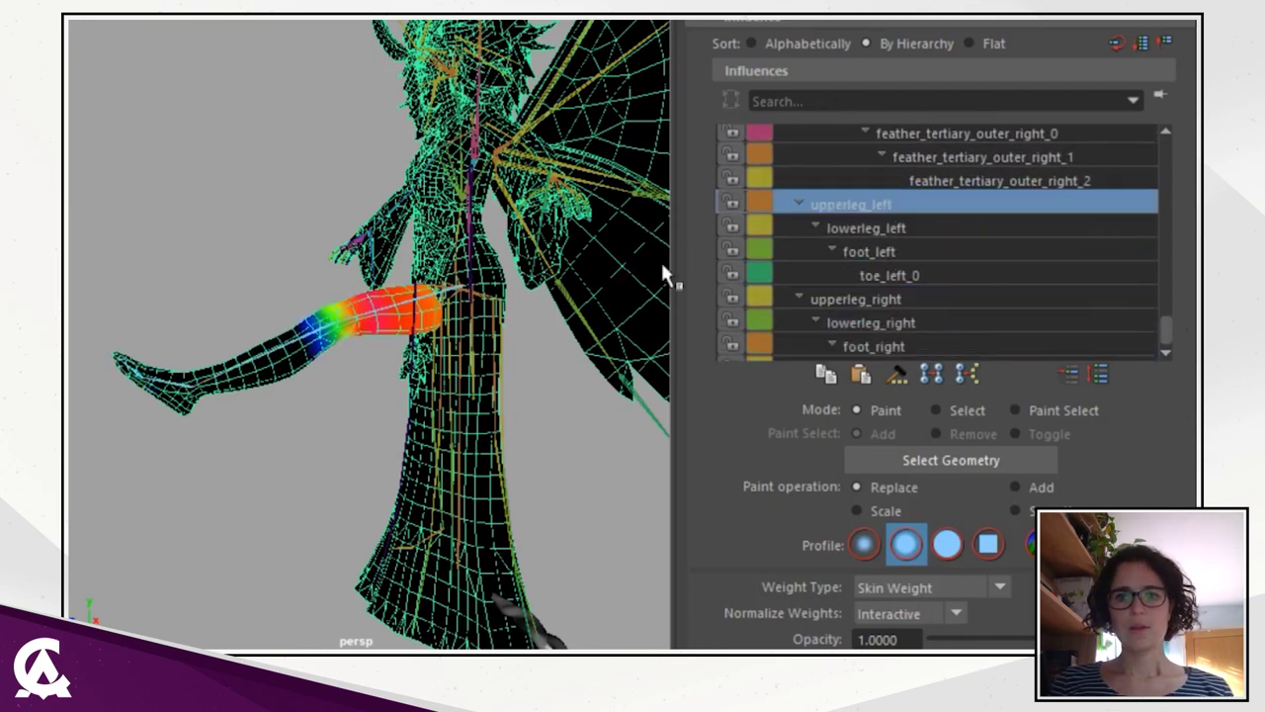
right_click_drag(457, 327, 438, 401, "alt")
left_click_drag(438, 401, 551, 367, "alt")
Inspect the lowerleg_left, foot_left and toe_left_0 weights, then leave weight painting.
left_click(960, 228)
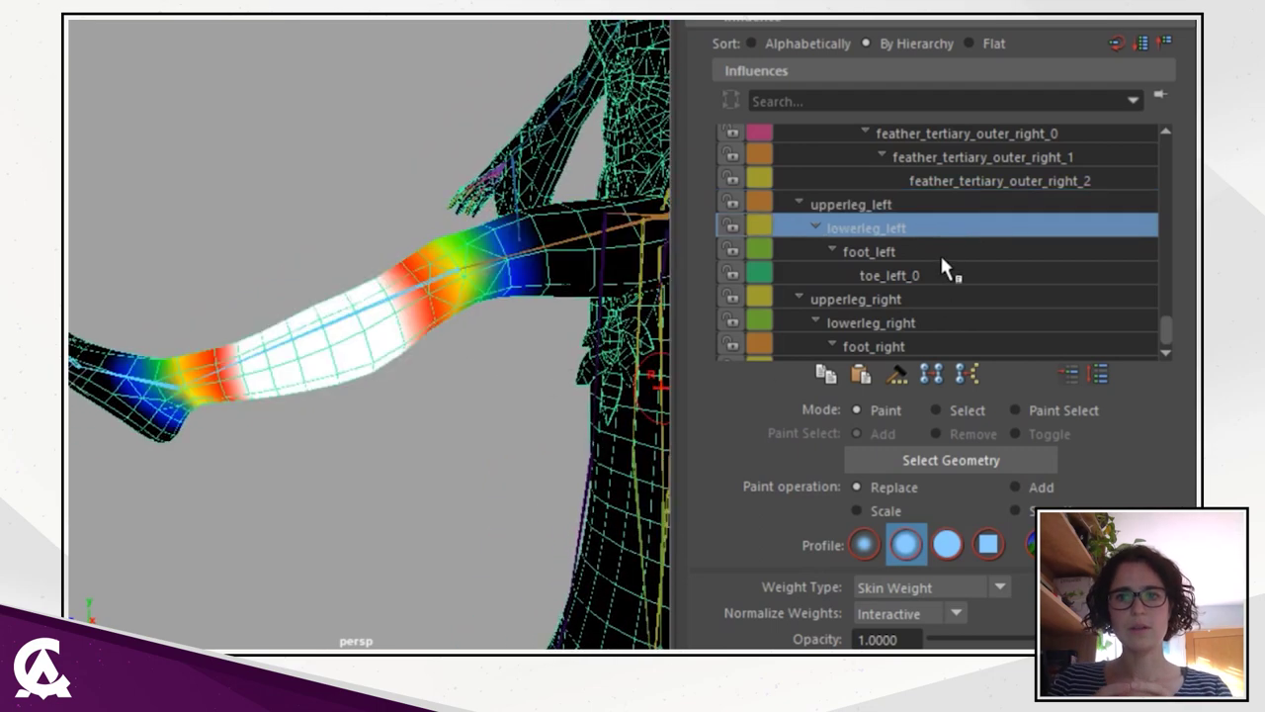
left_click(941, 255)
left_click(946, 276)
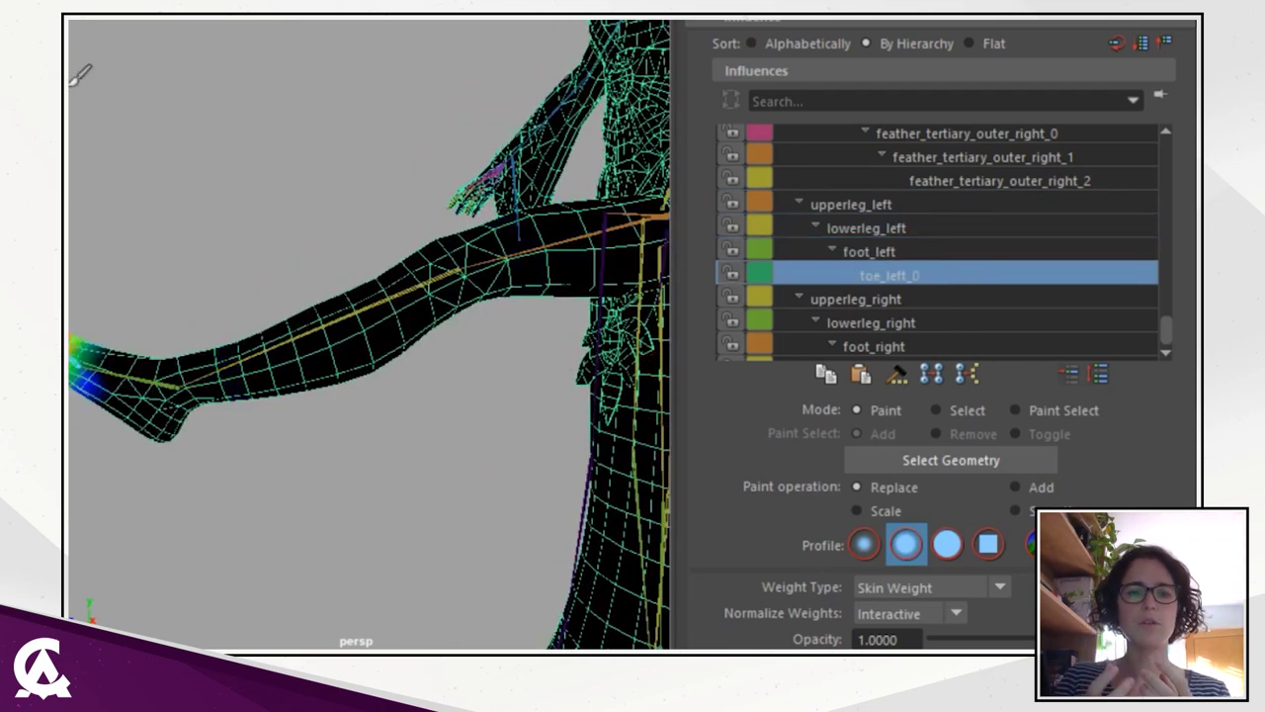
key("q")
scroll(474, 339, "down", 3)
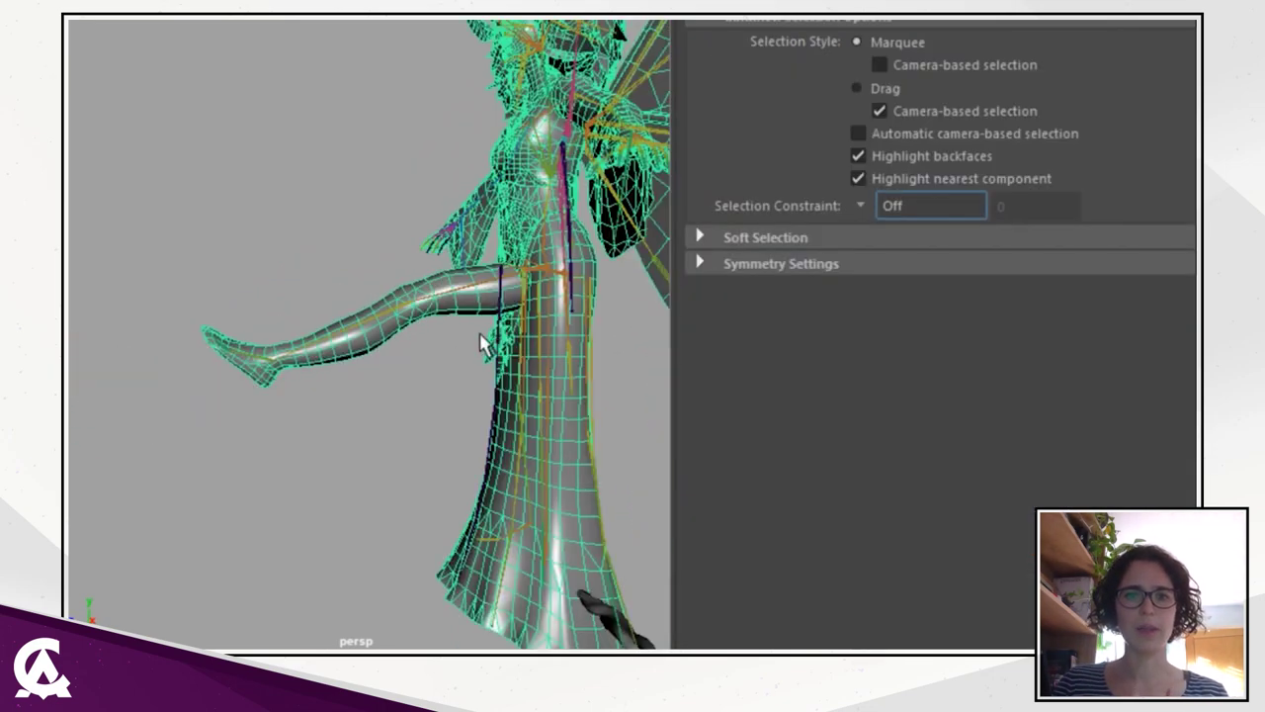
Bend the raised leg's knee joint so the lower leg hangs down.
scroll(385, 320, "up", 3)
left_click(410, 327)
middle_click_drag(457, 351, 424, 350, "alt")
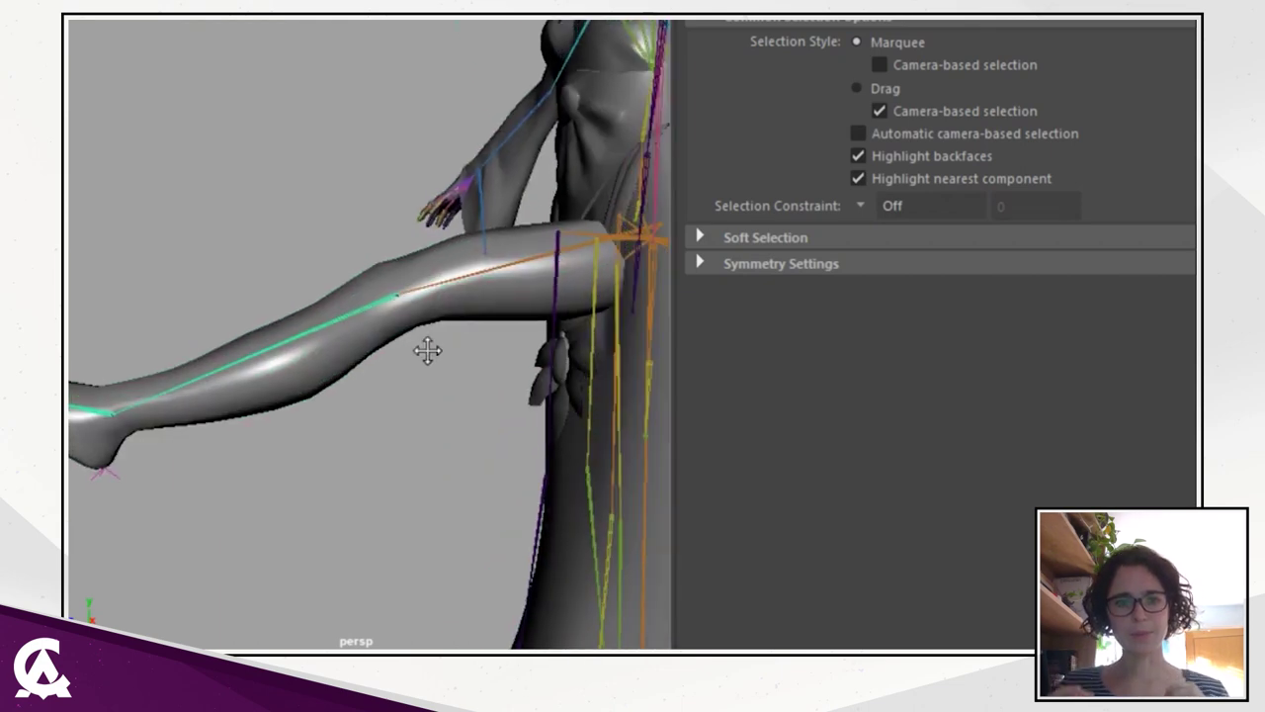
key("e")
left_click_drag(364, 255, 391, 304)
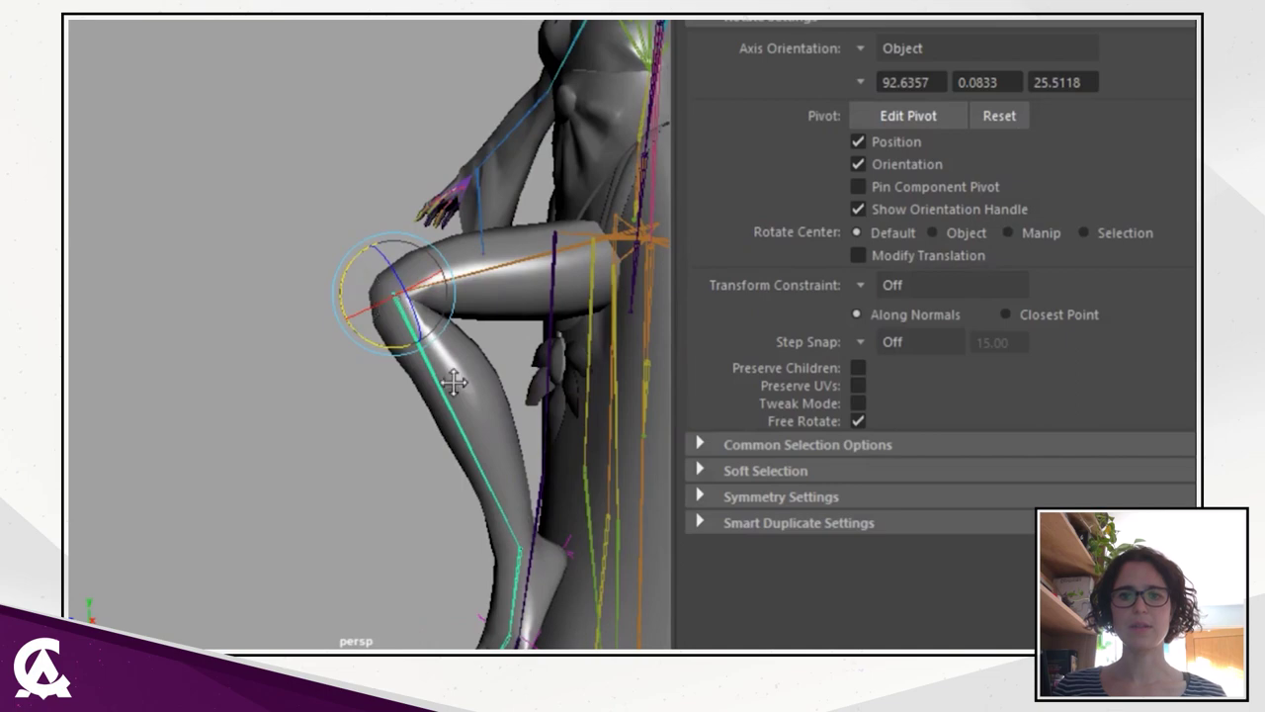
scroll(424, 367, "down", 4)
left_click_drag(381, 390, 283, 438, "alt")
Rotate the ankle joint to turn the foot.
left_click(314, 451)
scroll(401, 460, "up", 4)
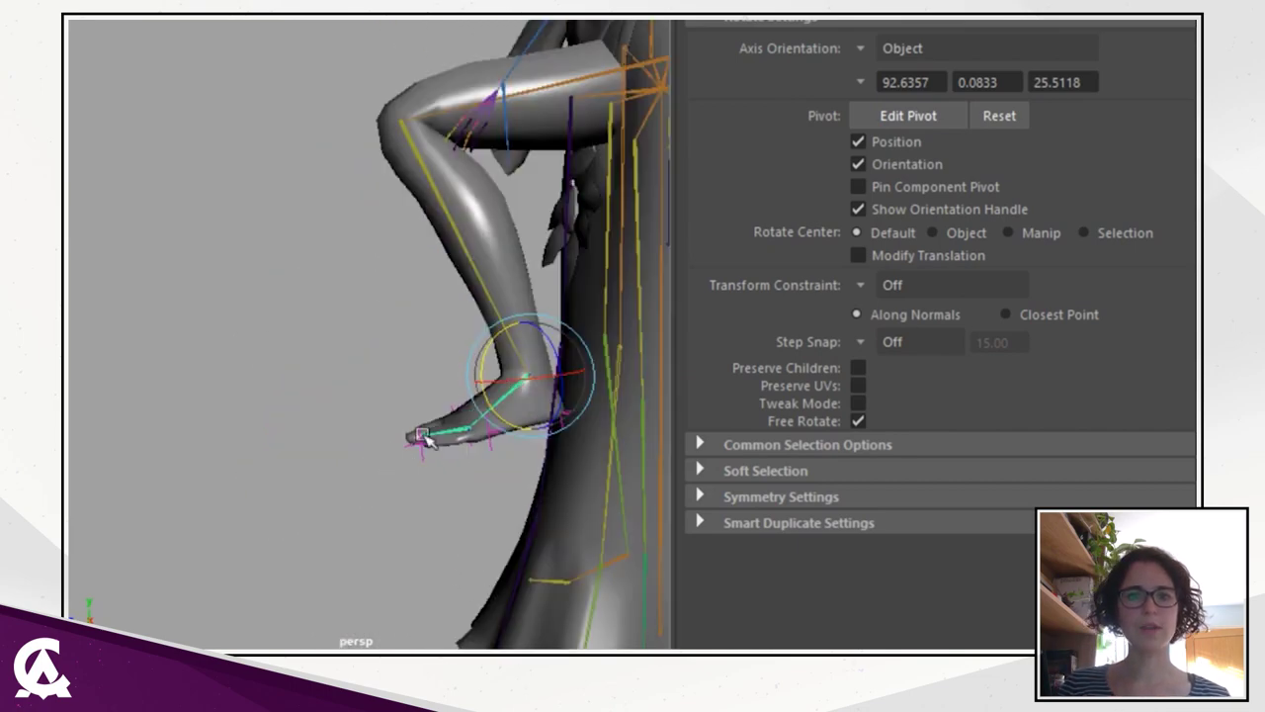
left_click_drag(423, 435, 277, 410, "alt")
scroll(280, 405, "up", 4)
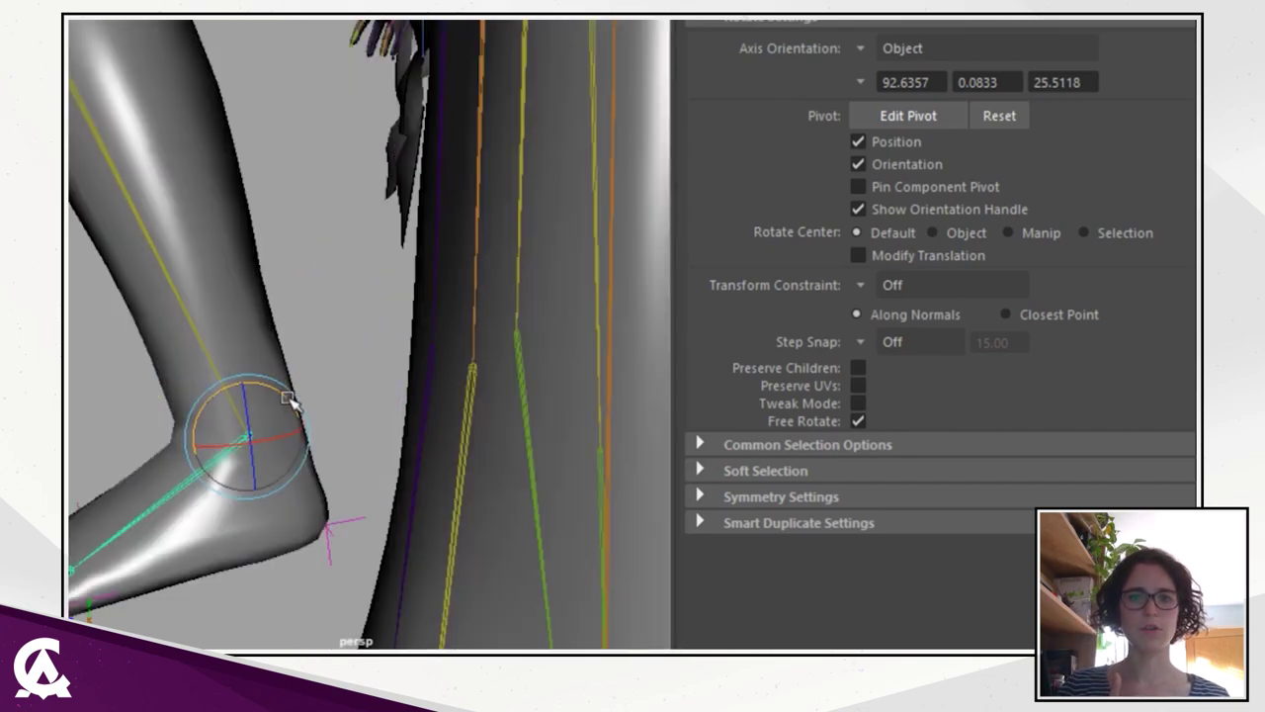
middle_click_drag(280, 397, 353, 369, "alt")
mouse_move(334, 358)
left_mouse_down()
mouse_move(342, 411)
mouse_move(336, 353)
left_mouse_up()
scroll(335, 348, "down", 5)
scroll(334, 348, "down", 5)
Return to selection mode and frame an angled view of the arm and hand.
left_click_drag(395, 381, 446, 461, "alt")
scroll(527, 341, "up", 6)
middle_click_drag(446, 461, 449, 363, "alt")
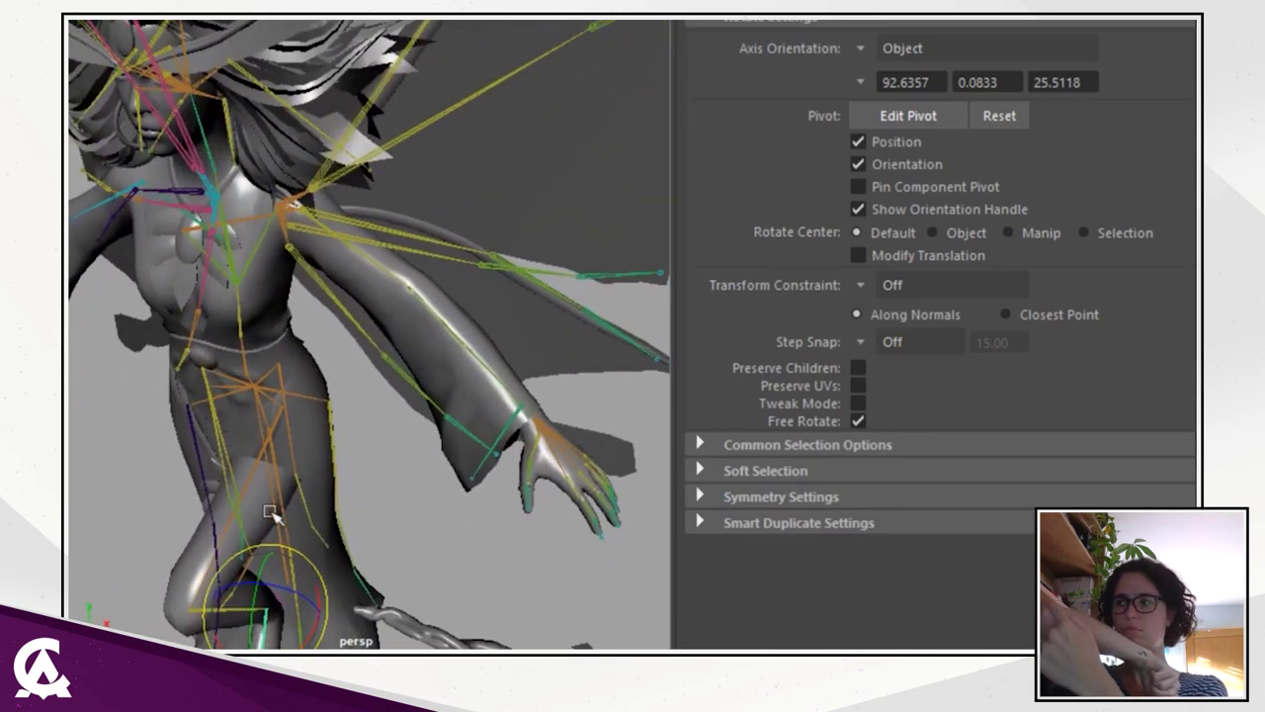
left_click_drag(295, 512, 381, 429, "alt")
key("q")
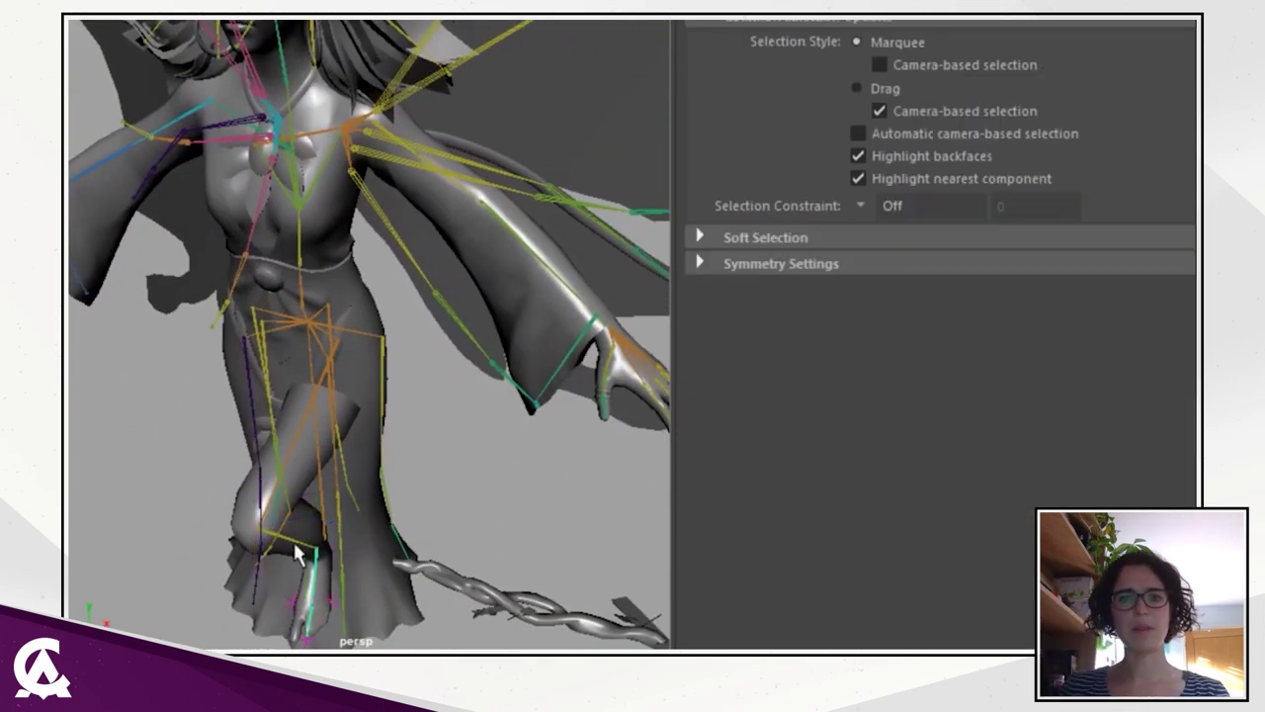
left_click_drag(549, 290, 426, 386, "alt")
Rotate the wrist joint so the hand bends down over the staff.
key("e")
left_click_drag(537, 446, 550, 429, "alt")
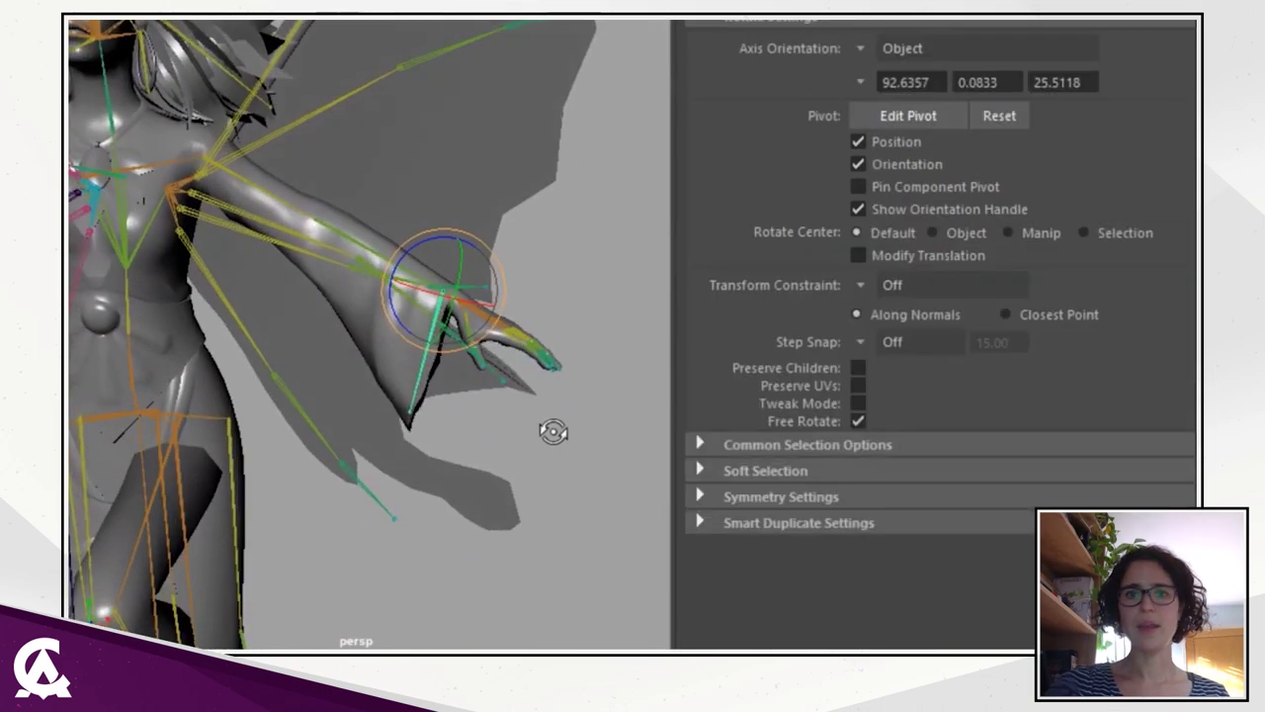
scroll(551, 319, "up", 3)
scroll(515, 322, "down", 3)
middle_click_drag(515, 322, 449, 326, "alt")
scroll(447, 341, "up", 3)
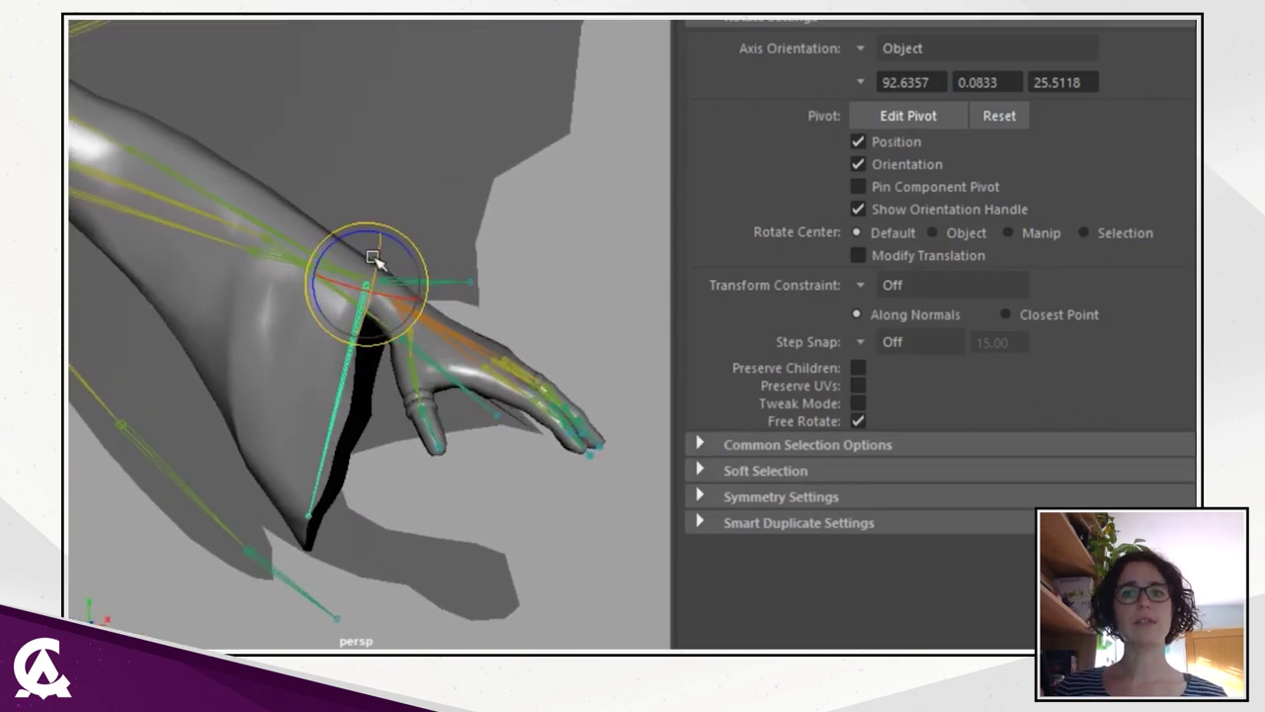
left_click_drag(411, 252, 388, 268)
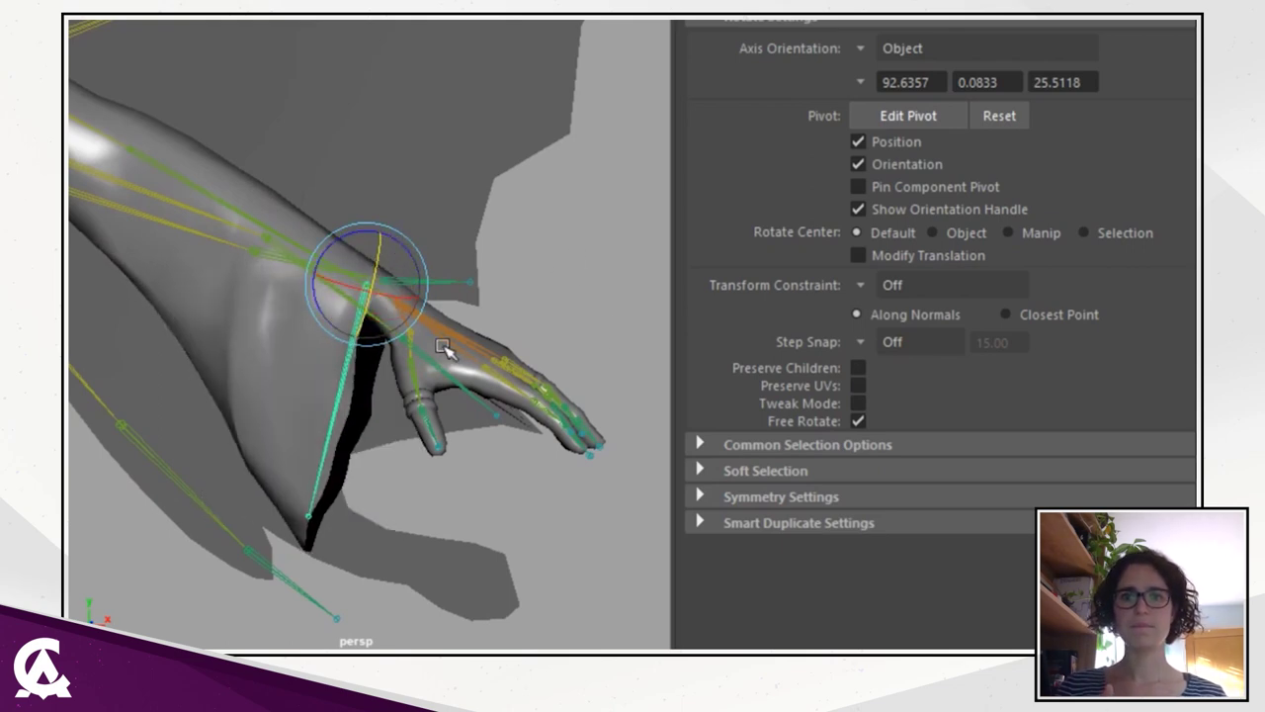
left_click_drag(442, 347, 444, 458, "alt")
Select the whole hand joint hierarchy and rotate the fingers to curl toward a fist.
middle_click_drag(444, 458, 503, 444, "alt")
scroll(499, 463, "up", 5)
left_click_drag(532, 442, 472, 375, "alt")
key("q")
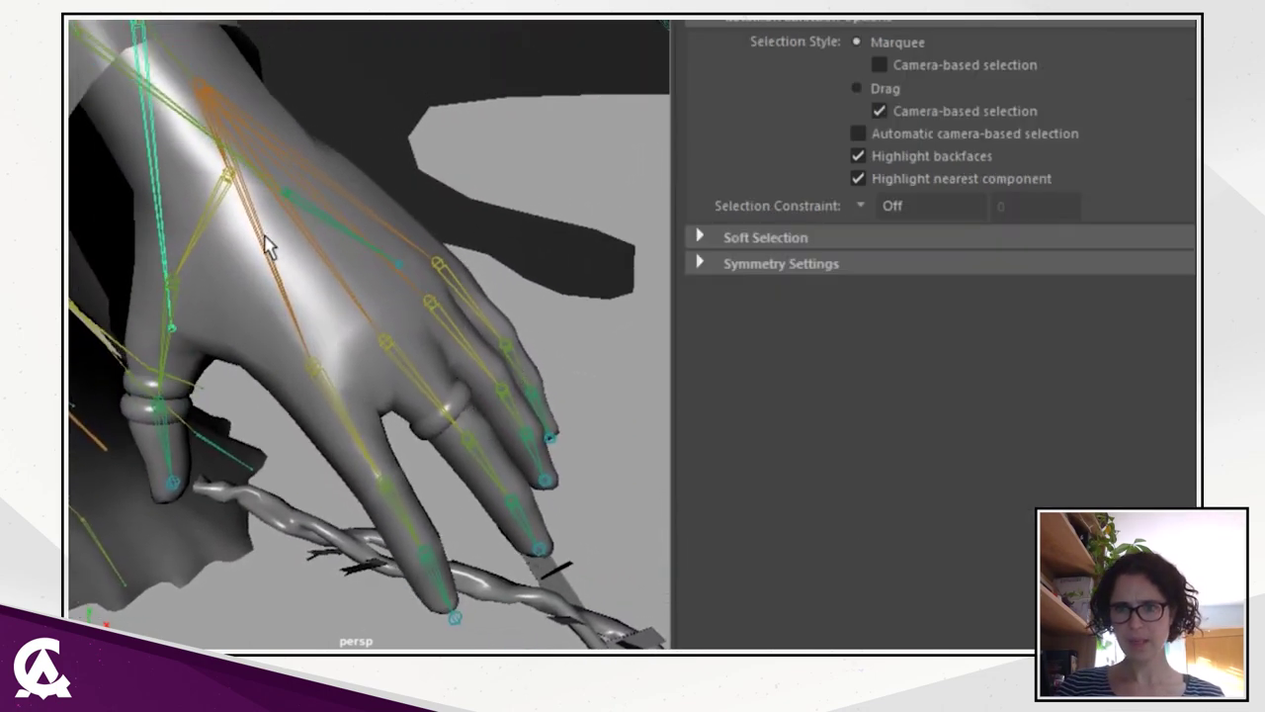
right_click_drag(263, 245, 300, 448)
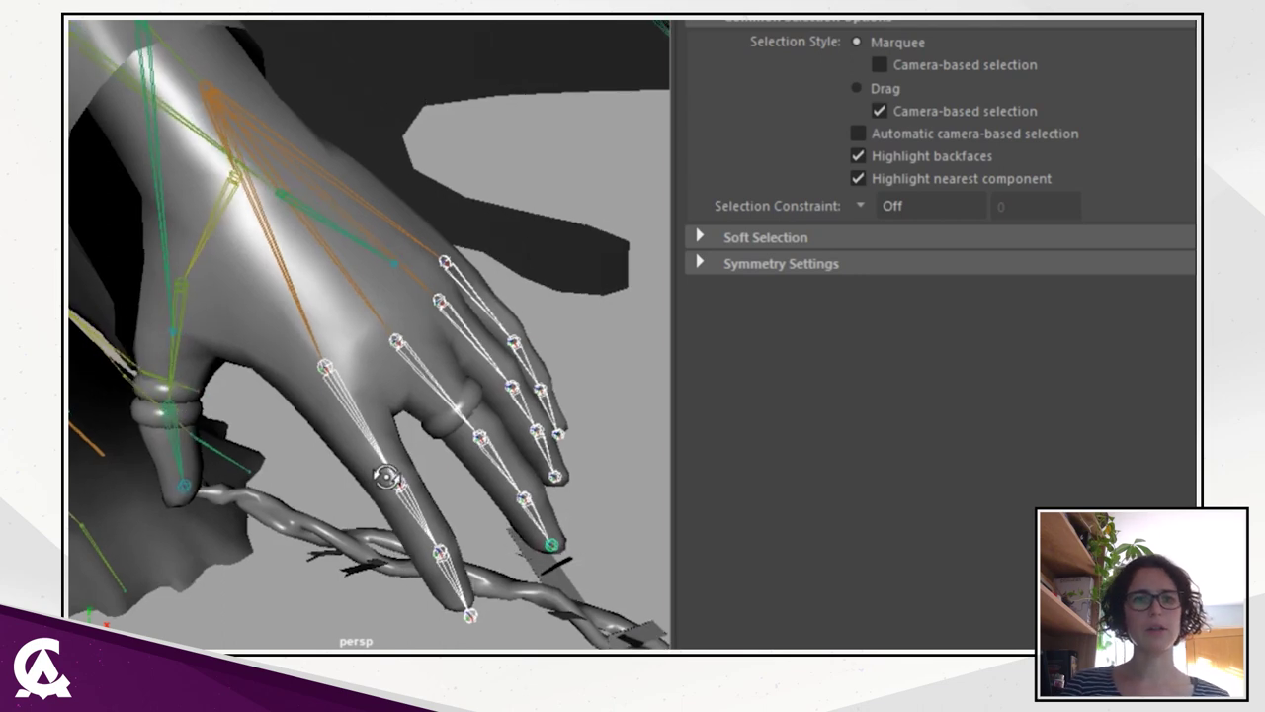
key("e")
left_click_drag(565, 537, 385, 450)
Deselect the fingers, then select the middle and ring finger joint chains.
key("q")
left_click(582, 285)
left_click_drag(468, 370, 468, 370, "alt")
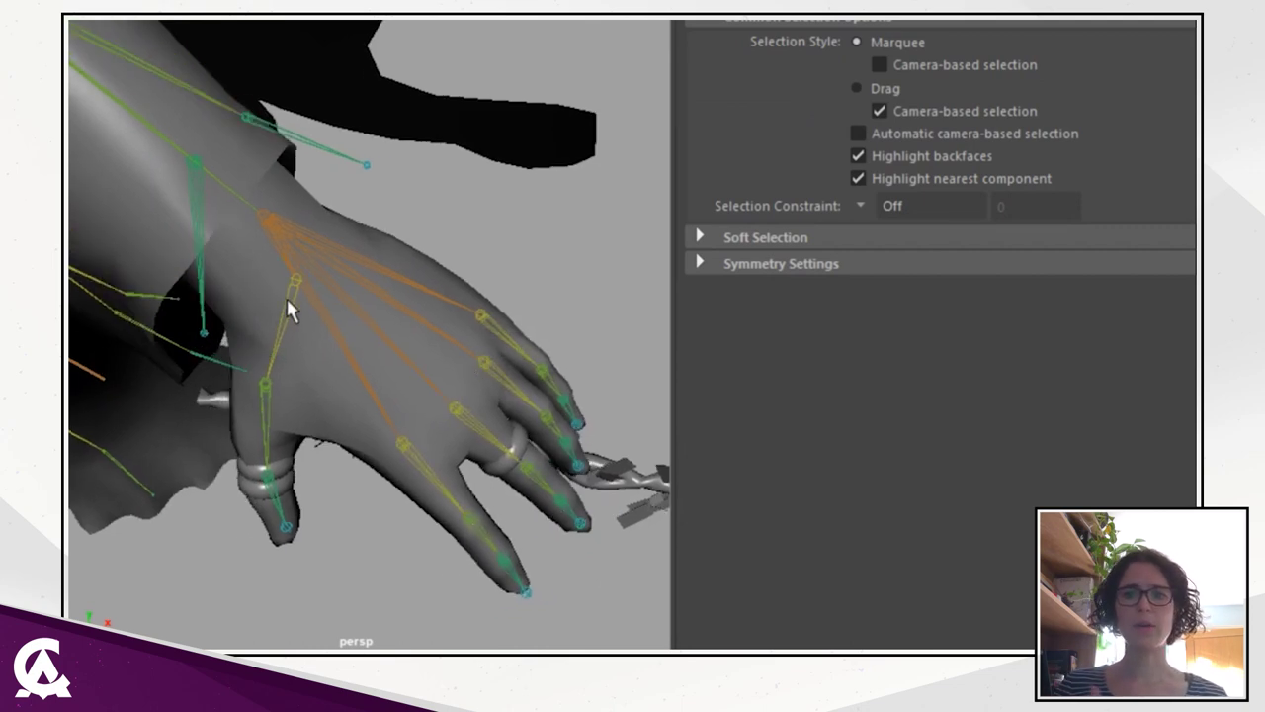
left_click(486, 433)
left_click(503, 386, "shift")
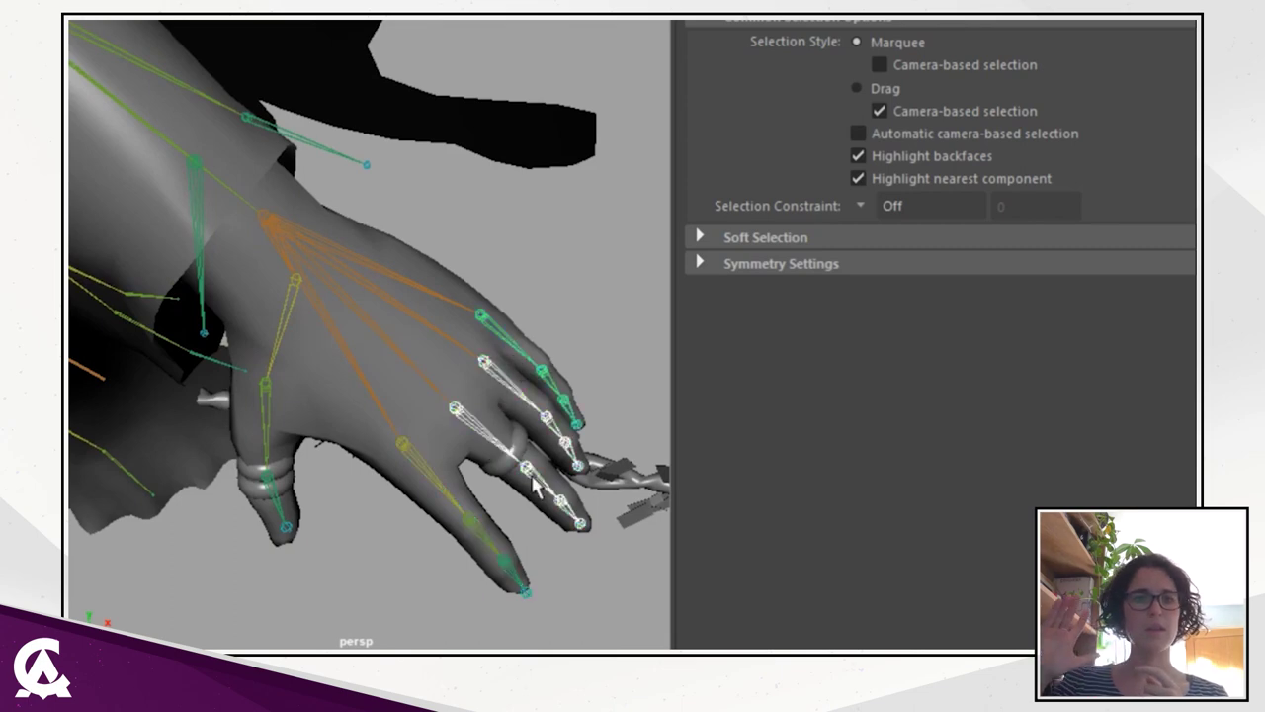
Zoom out and orbit to frame the whole winged character and rope from the front.
scroll(532, 475, "down", 3)
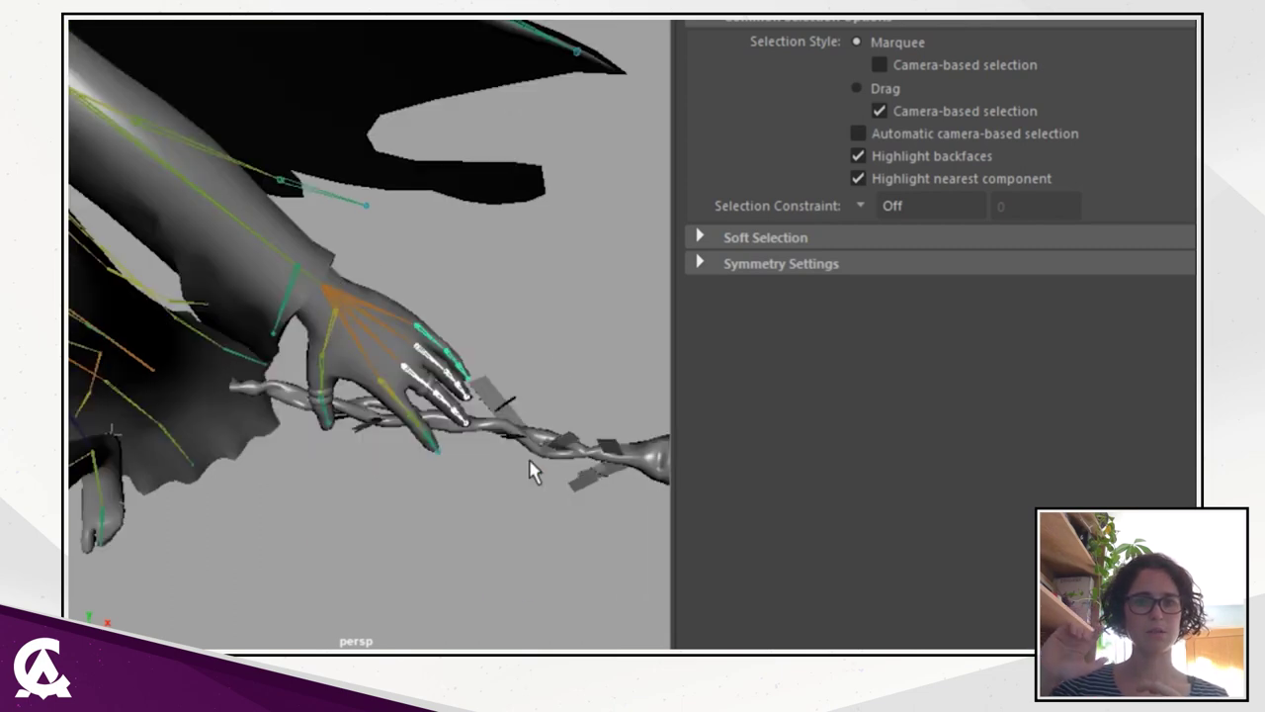
scroll(514, 469, "up", 3)
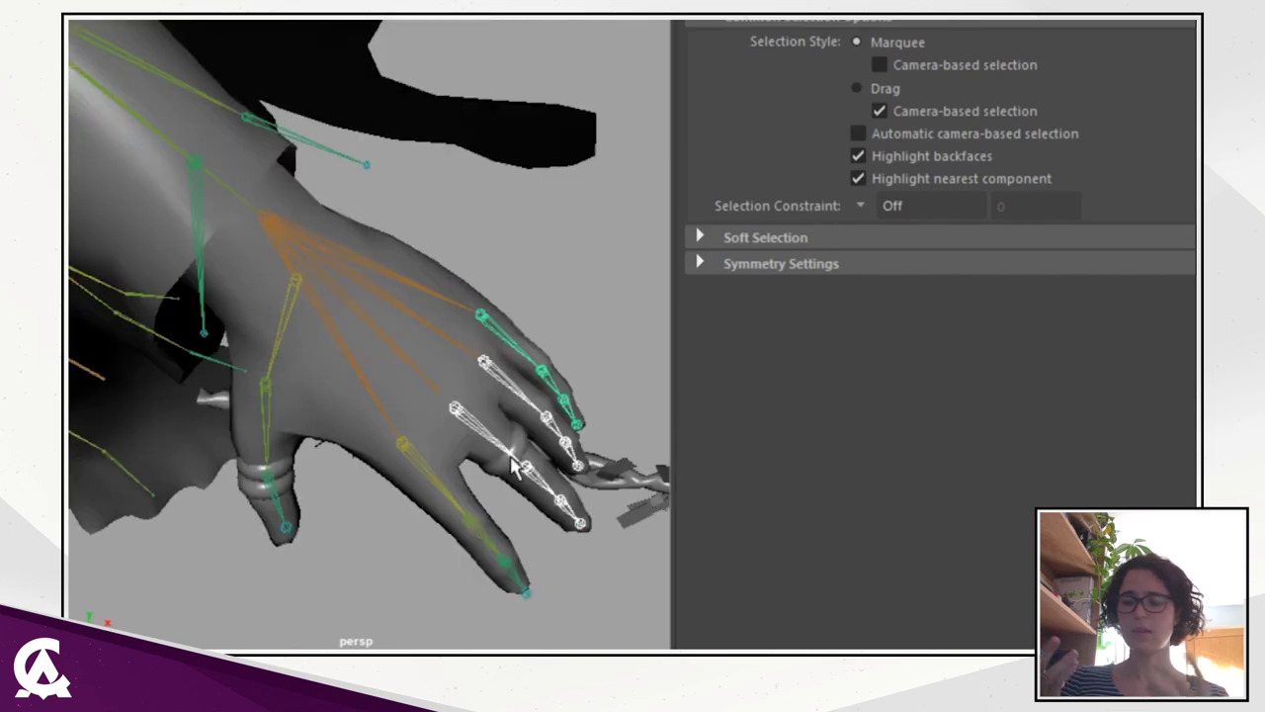
scroll(268, 472, "down", 6)
left_click_drag(331, 447, 478, 317, "alt")
scroll(465, 326, "down", 5)
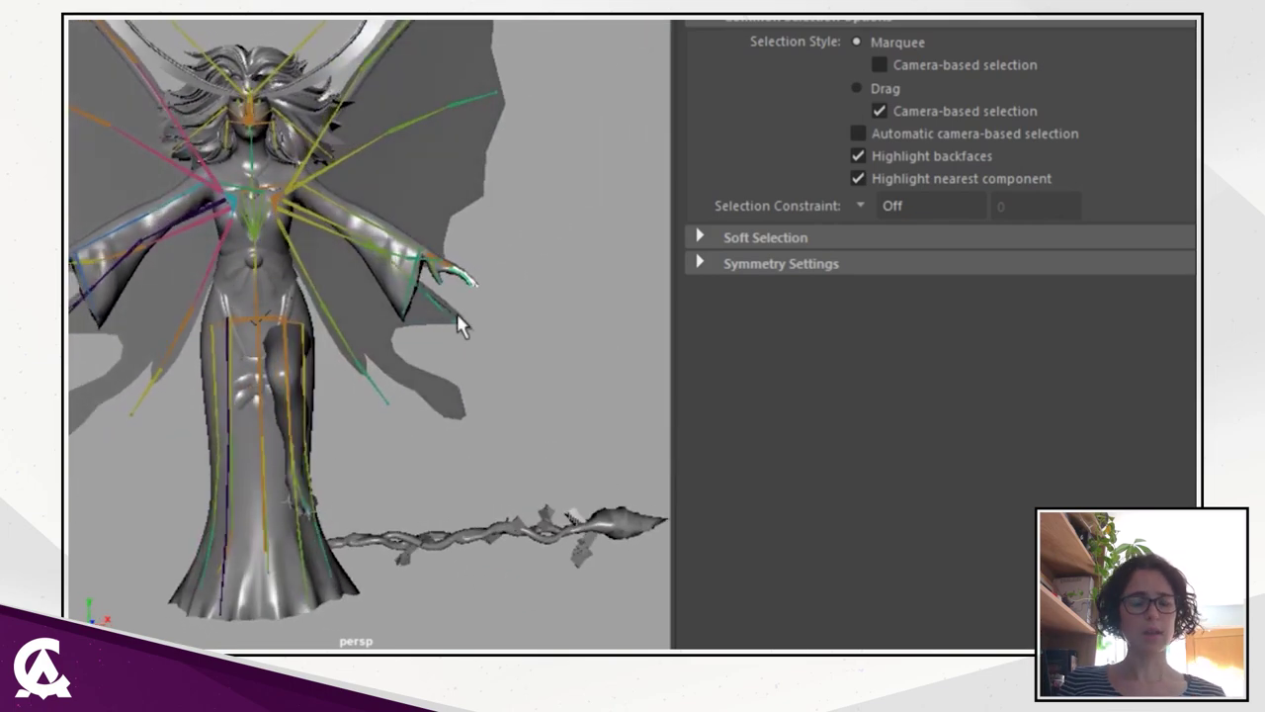
middle_click_drag(481, 410, 489, 411, "alt")
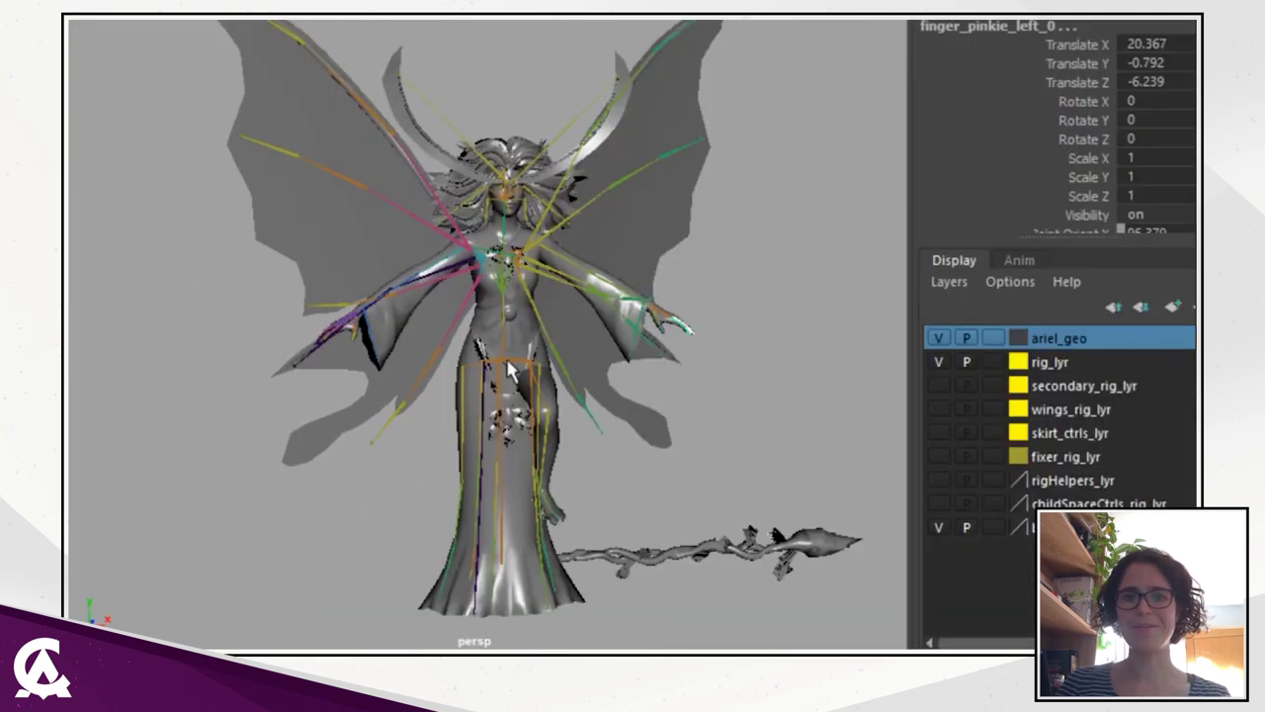
left_click_drag(593, 410, 660, 431, "alt")
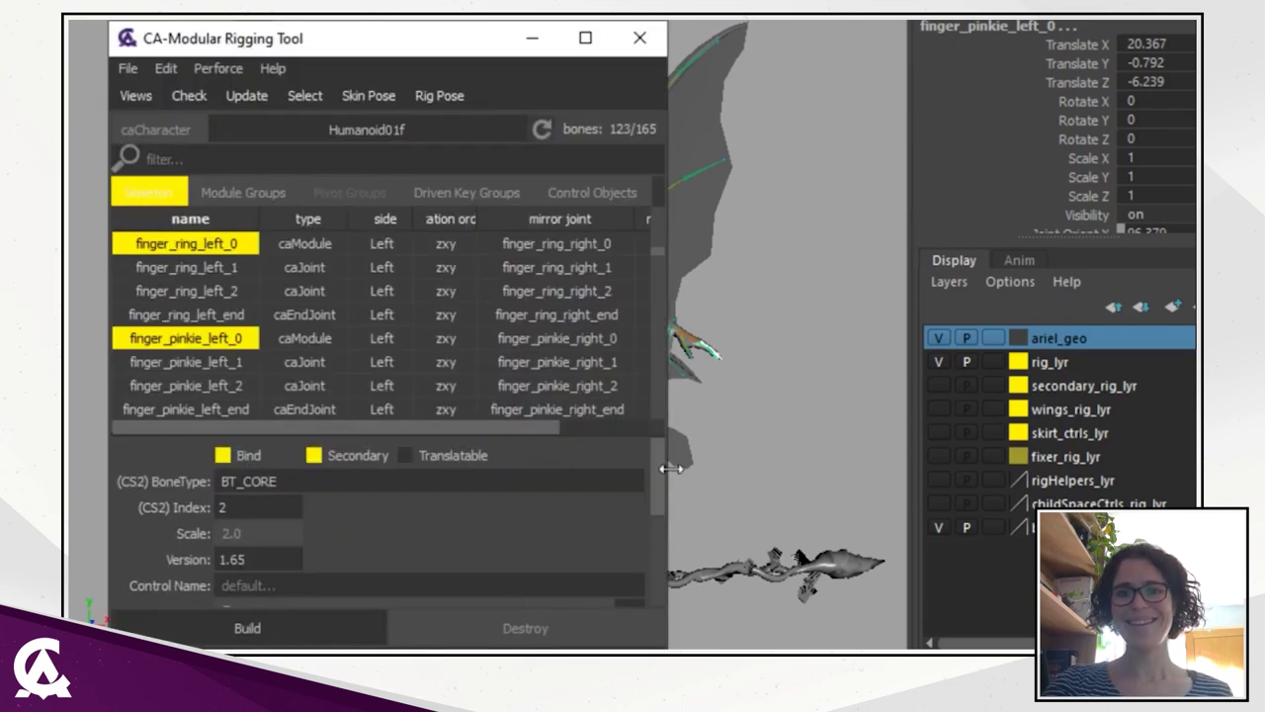
Keep only finger_ring_left_0 selected, review the Humanoid01f skeleton list, and build the rig.
left_click(239, 243)
scroll(215, 359, "up", 1)
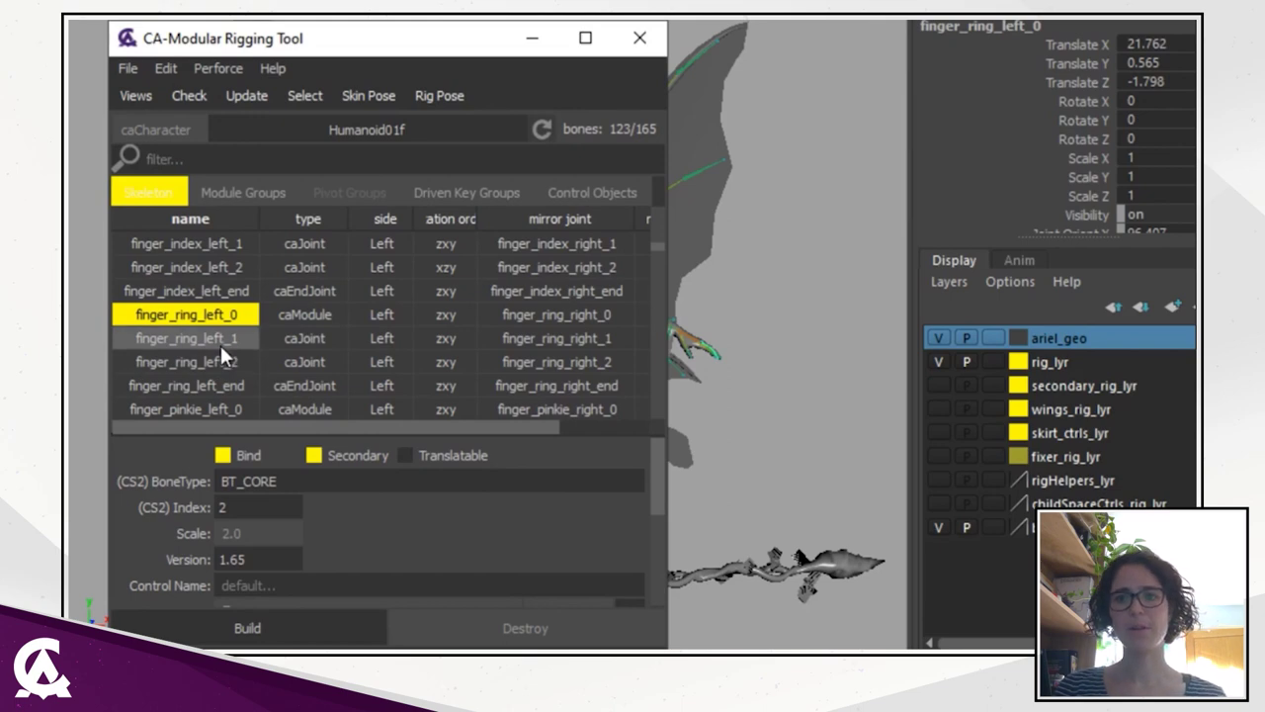
scroll(220, 345, "down", 1)
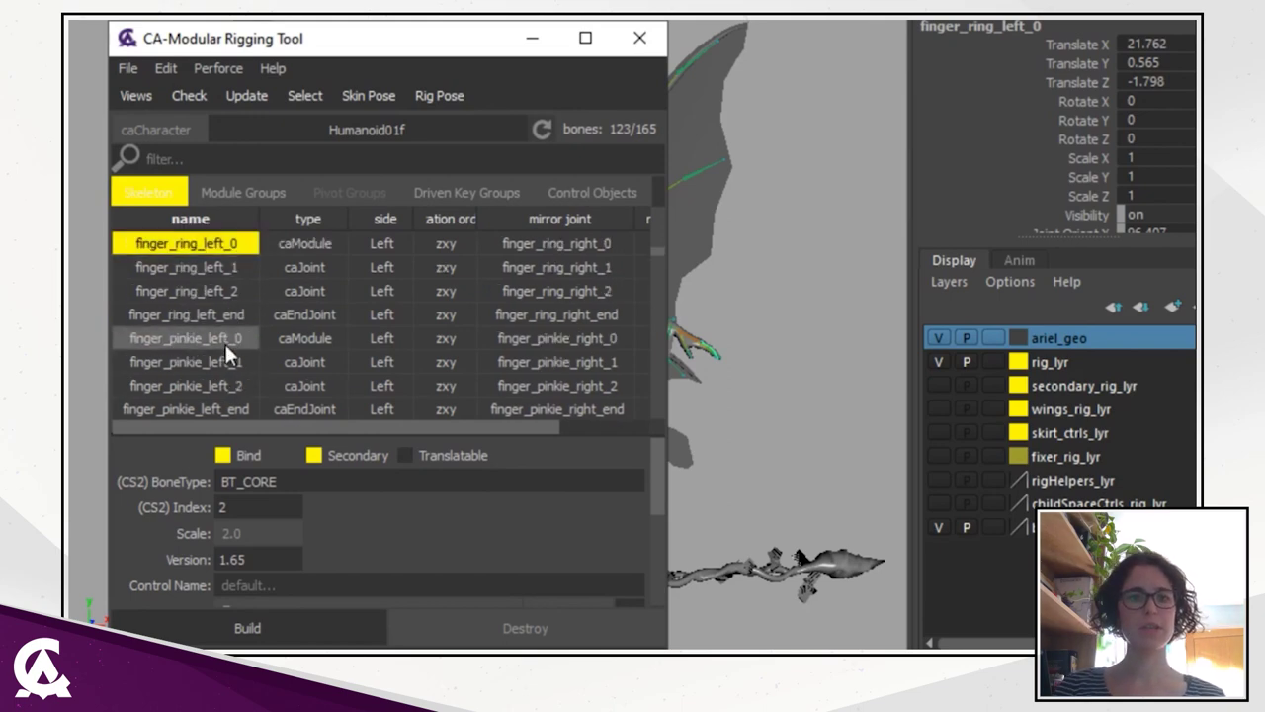
scroll(225, 343, "down", 2)
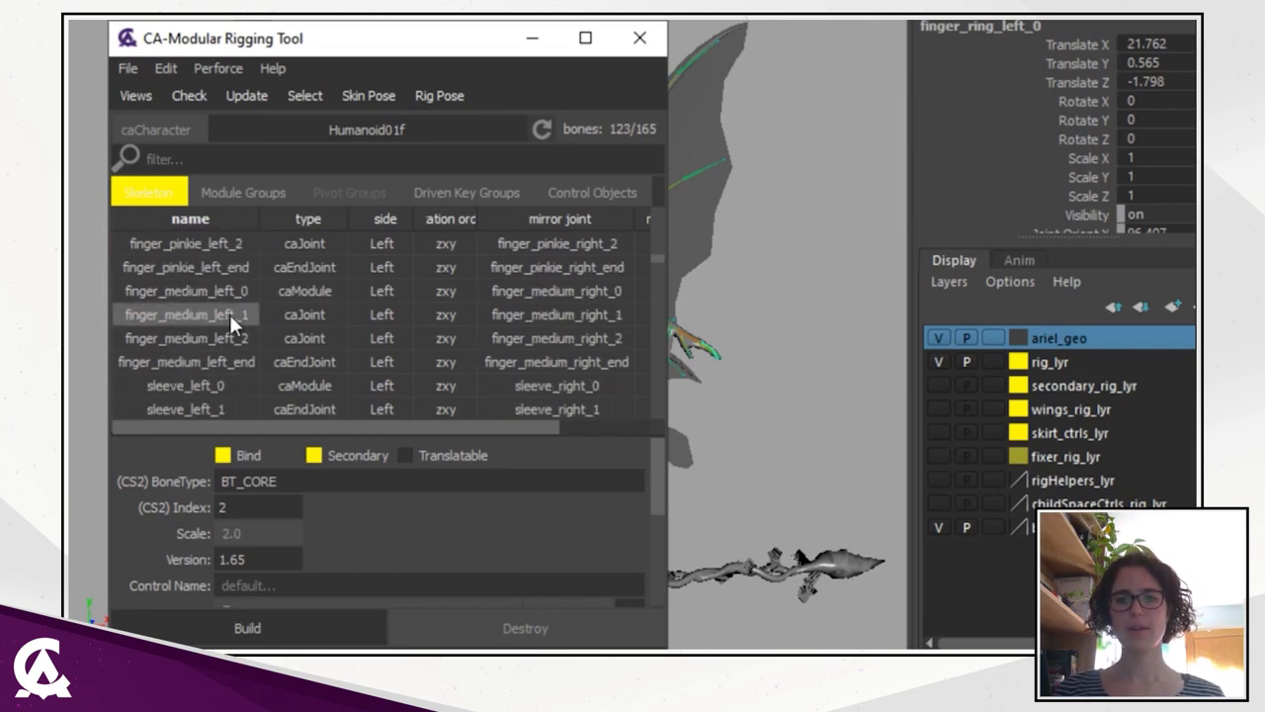
scroll(230, 314, "down", 2)
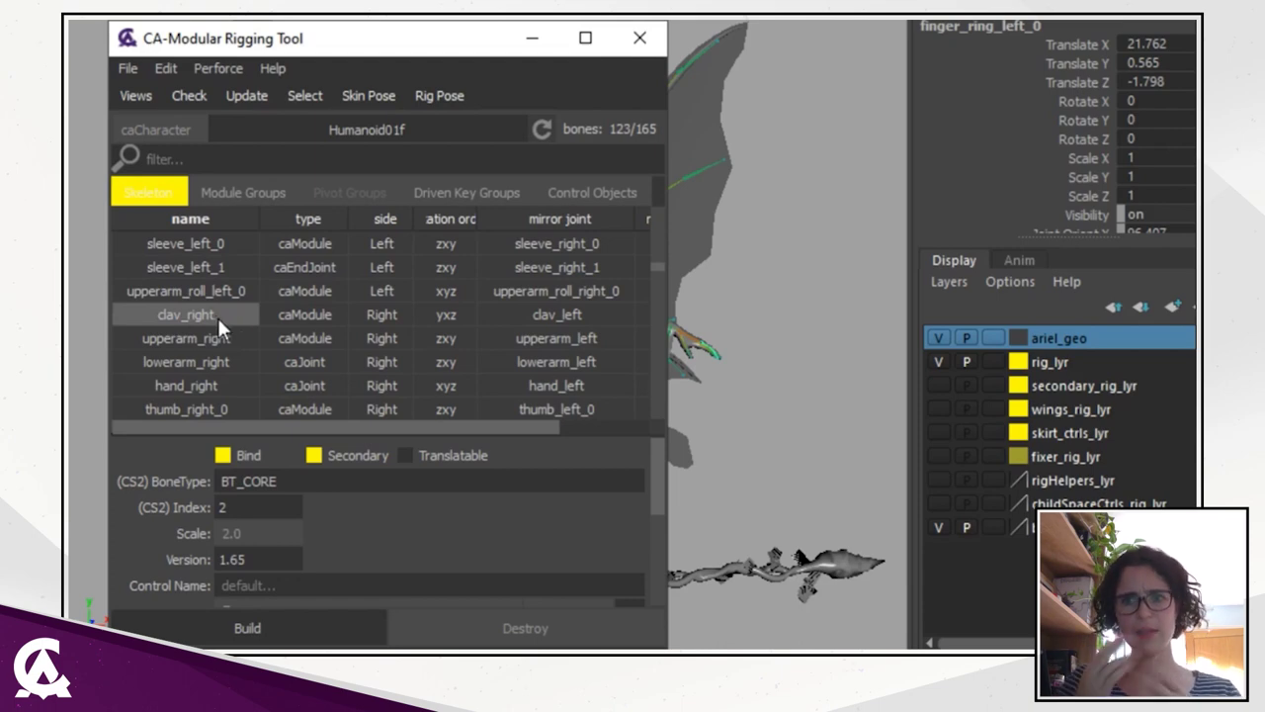
scroll(217, 317, "down", 1)
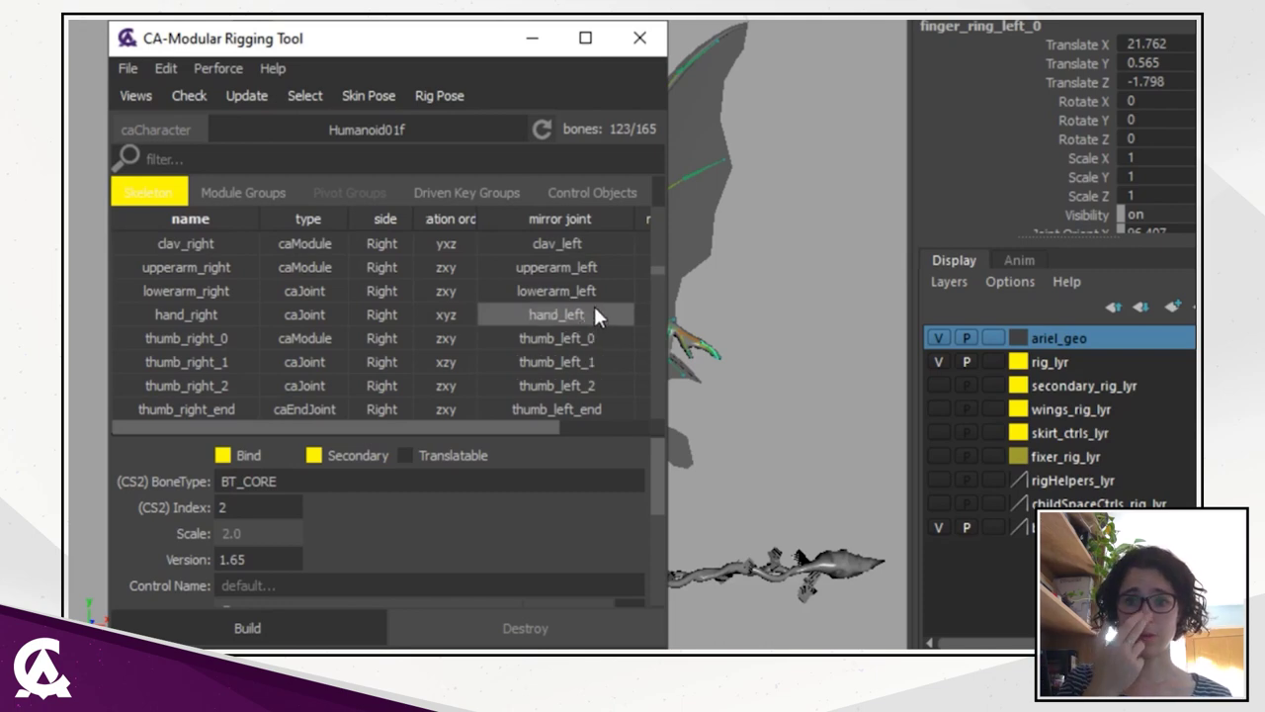
scroll(593, 313, "up", 1)
scroll(596, 309, "up", 1)
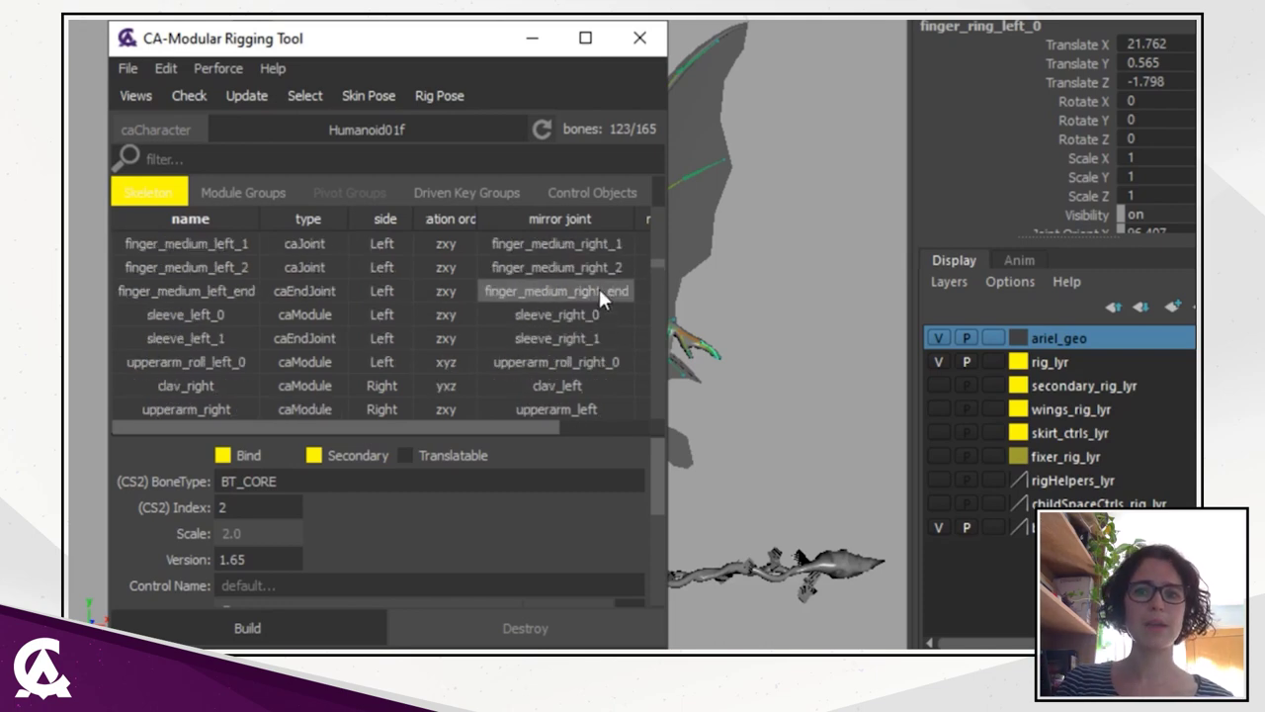
scroll(593, 324, "up", 1)
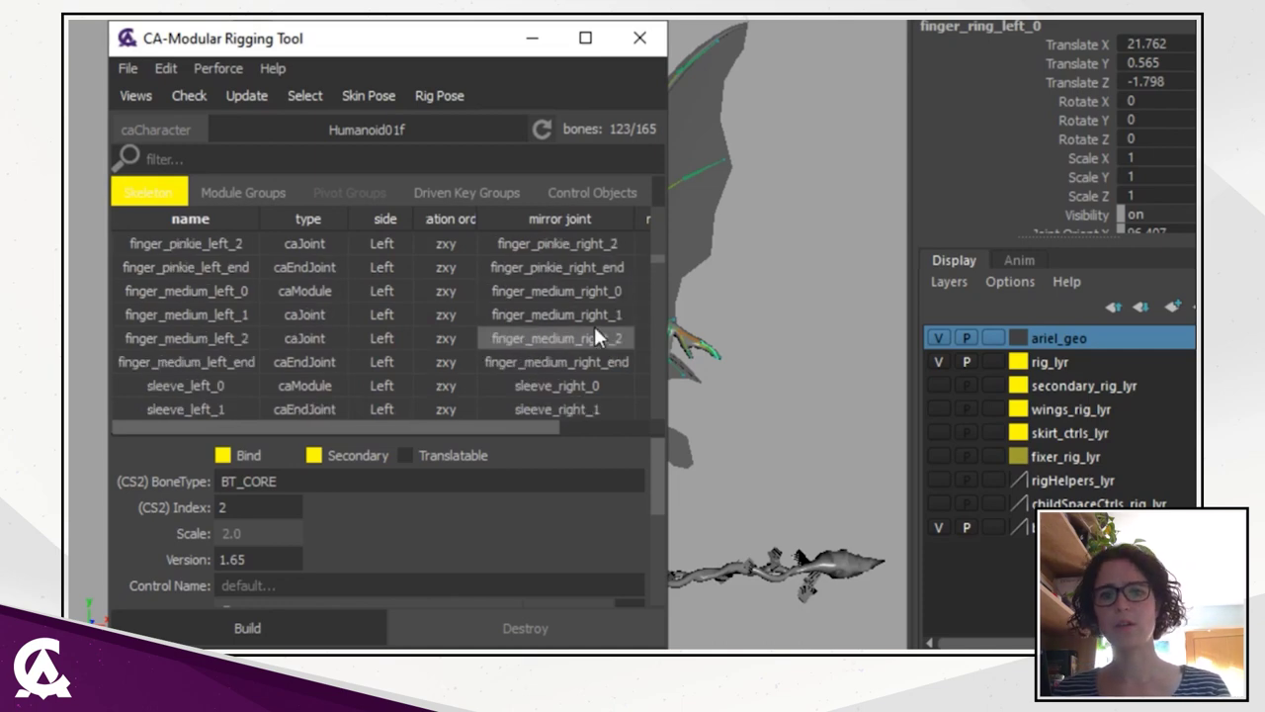
left_click(324, 623)
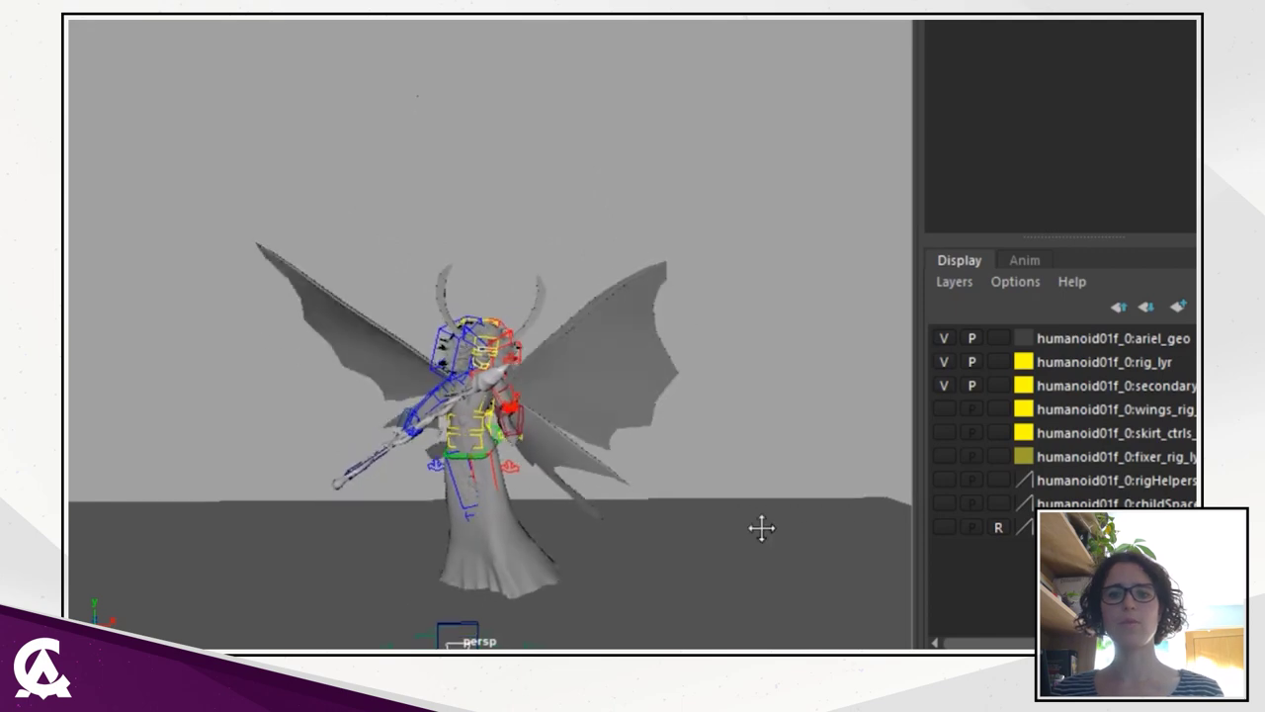
Orbit the animating character and show the bottom layer, wing and skirt control curves.
left_click_drag(646, 517, 752, 512, "alt")
left_click(946, 528)
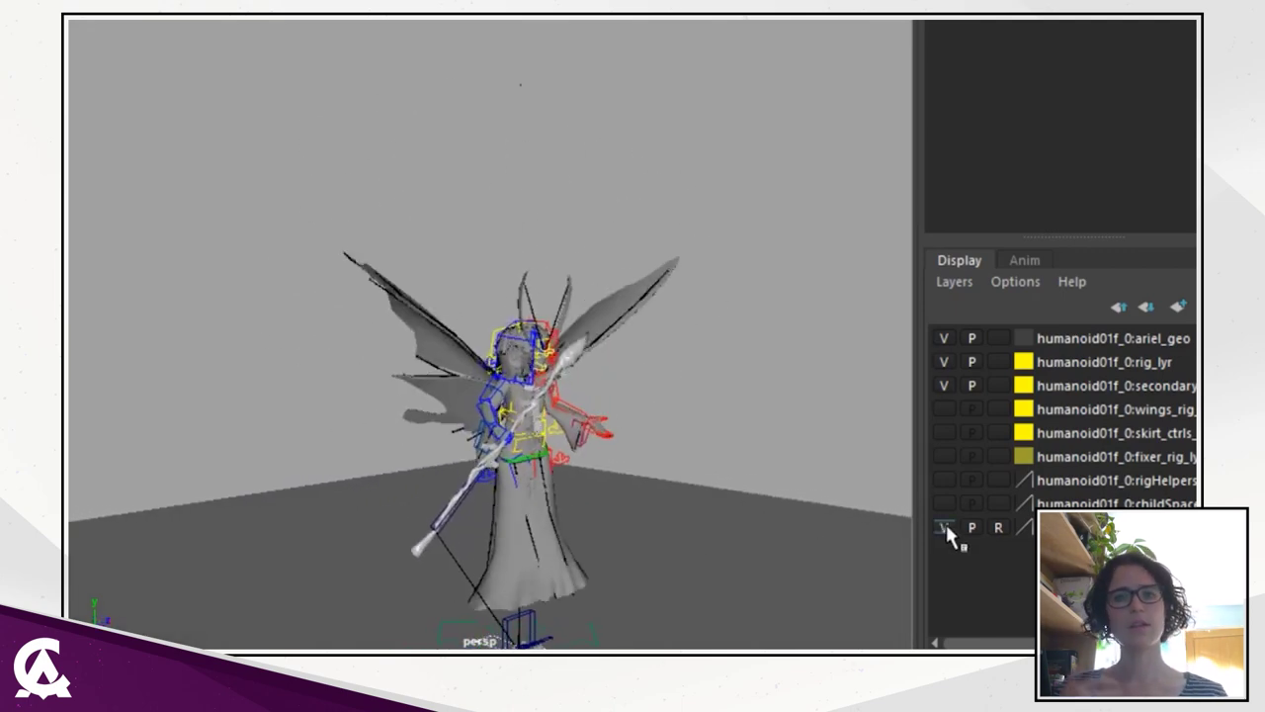
left_click(943, 408)
left_click(944, 433)
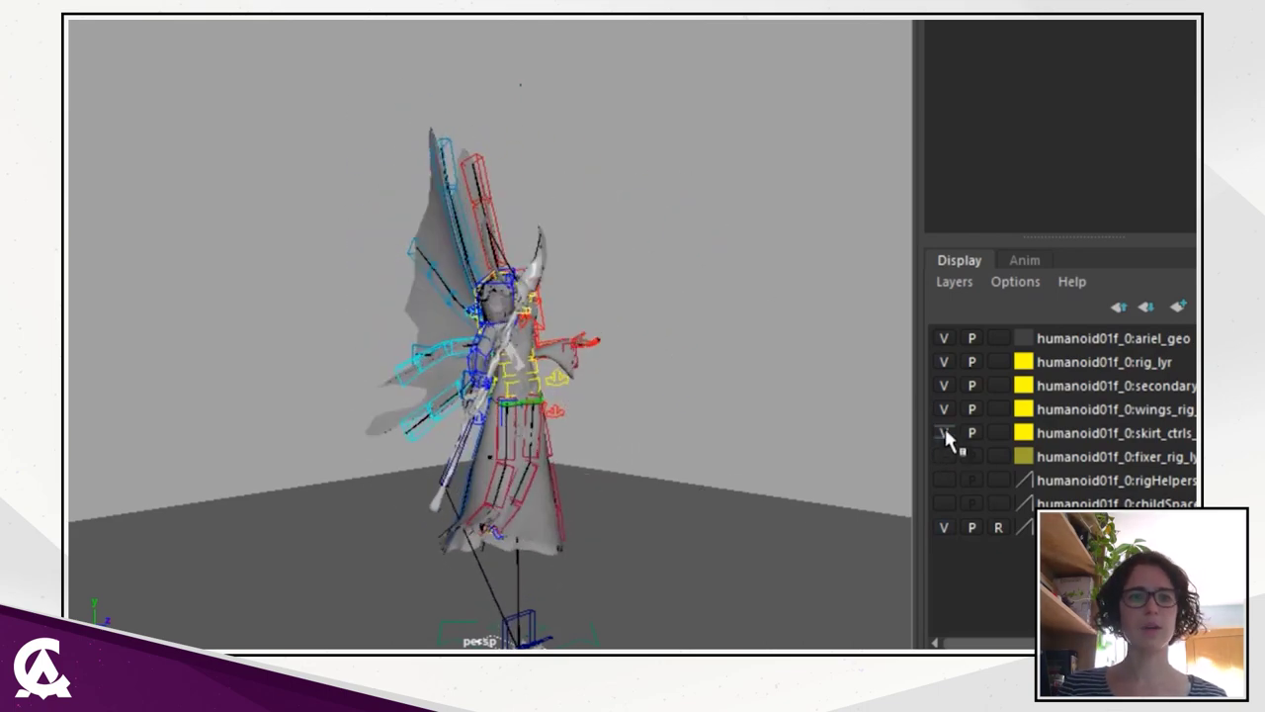
Hide the skirt, wings, secondary and main rig control layers, then show them all again.
left_click(944, 423)
left_click(944, 408)
left_click(944, 385)
left_click(944, 362)
left_click(944, 385)
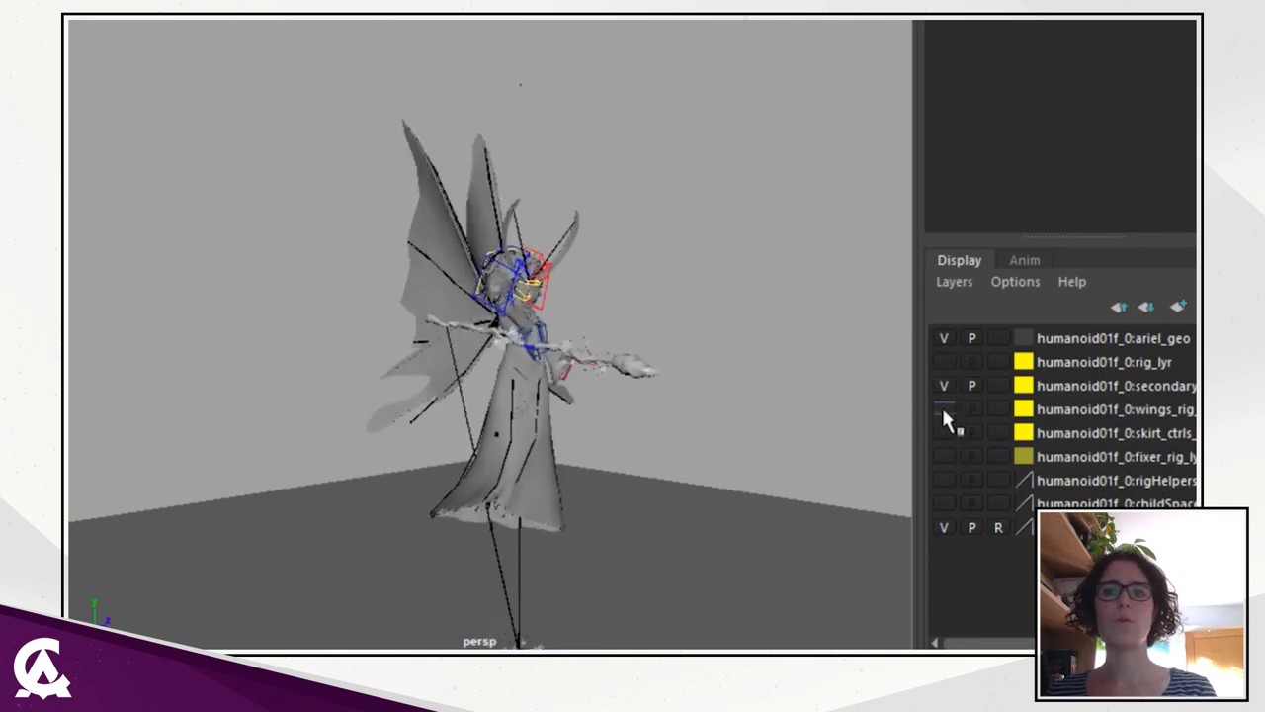
left_click(944, 408)
left_click(944, 432)
left_click(944, 361)
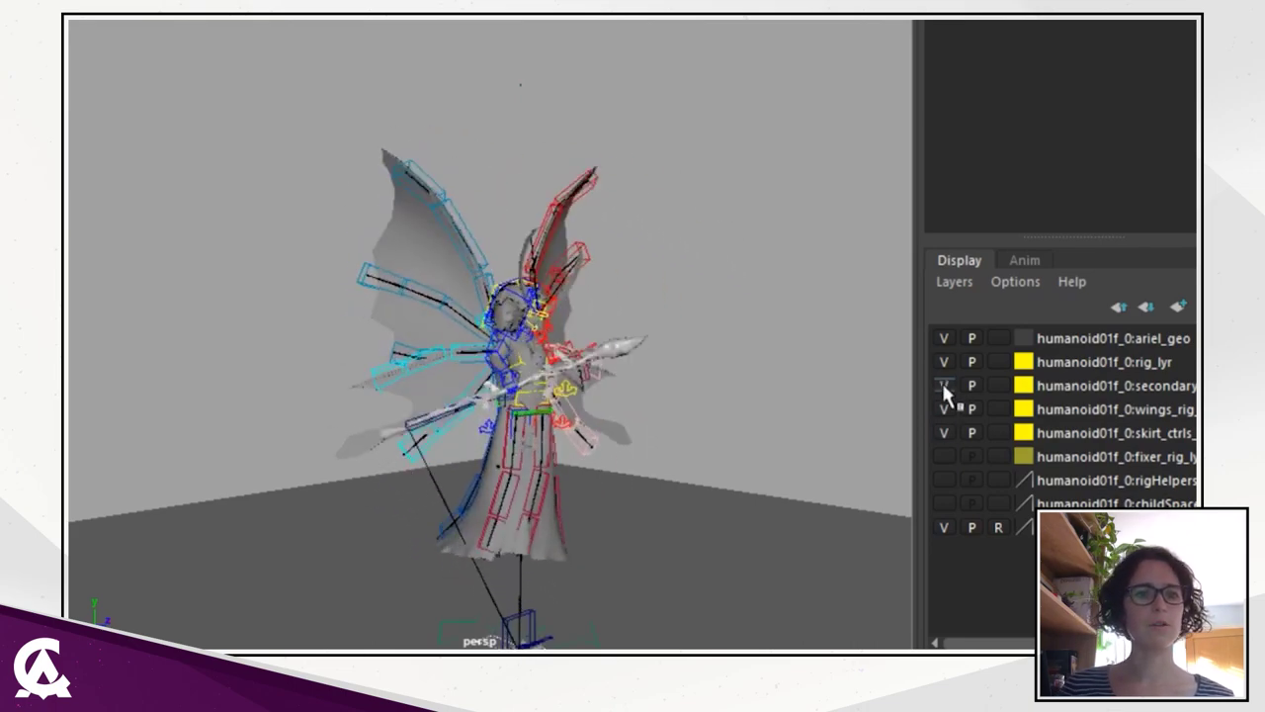
Toggle the secondary, bottom and skirt layers, ending with rig, secondary, wings and skirt controls shown.
left_click(944, 386)
left_click(944, 526)
left_click(945, 524)
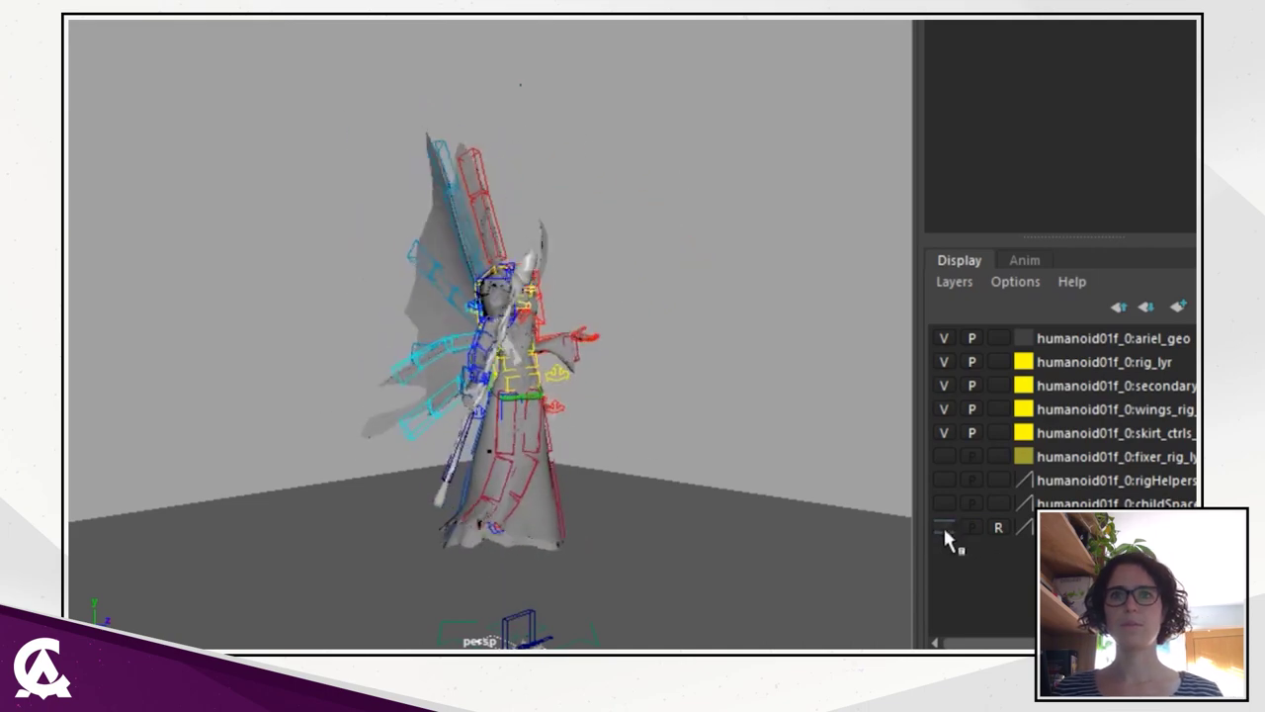
left_click(945, 432)
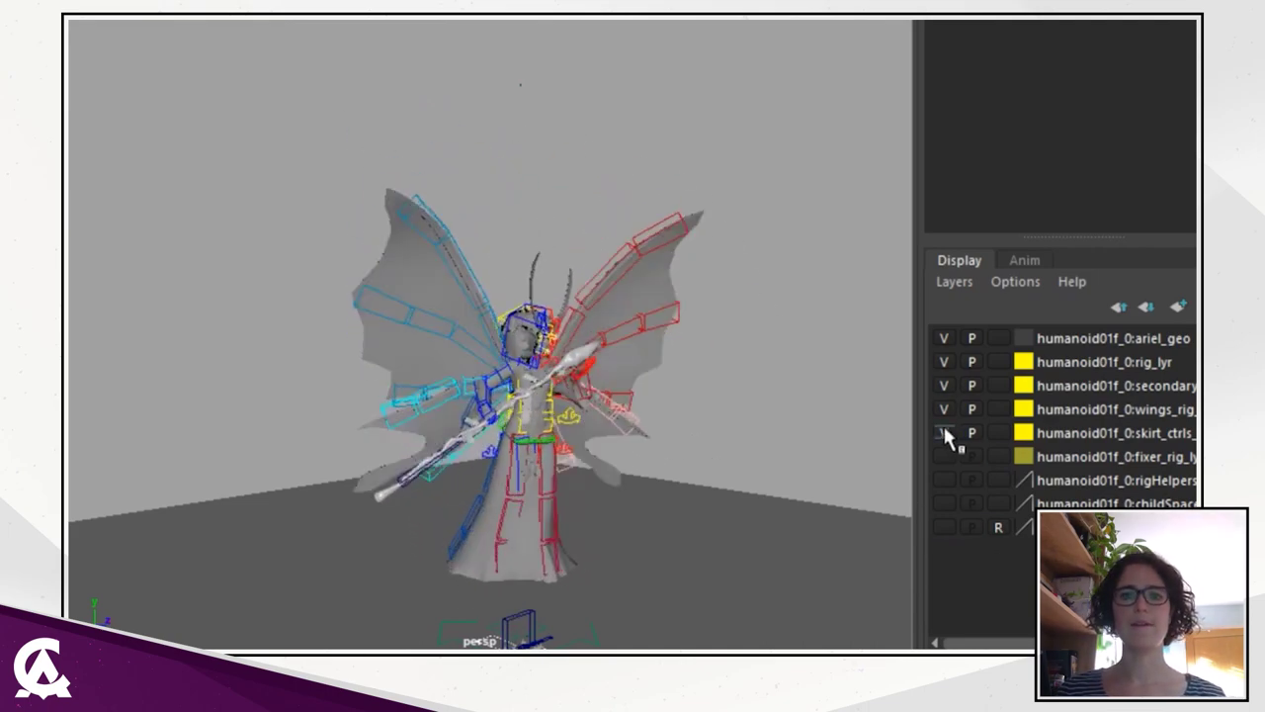
left_click(945, 433)
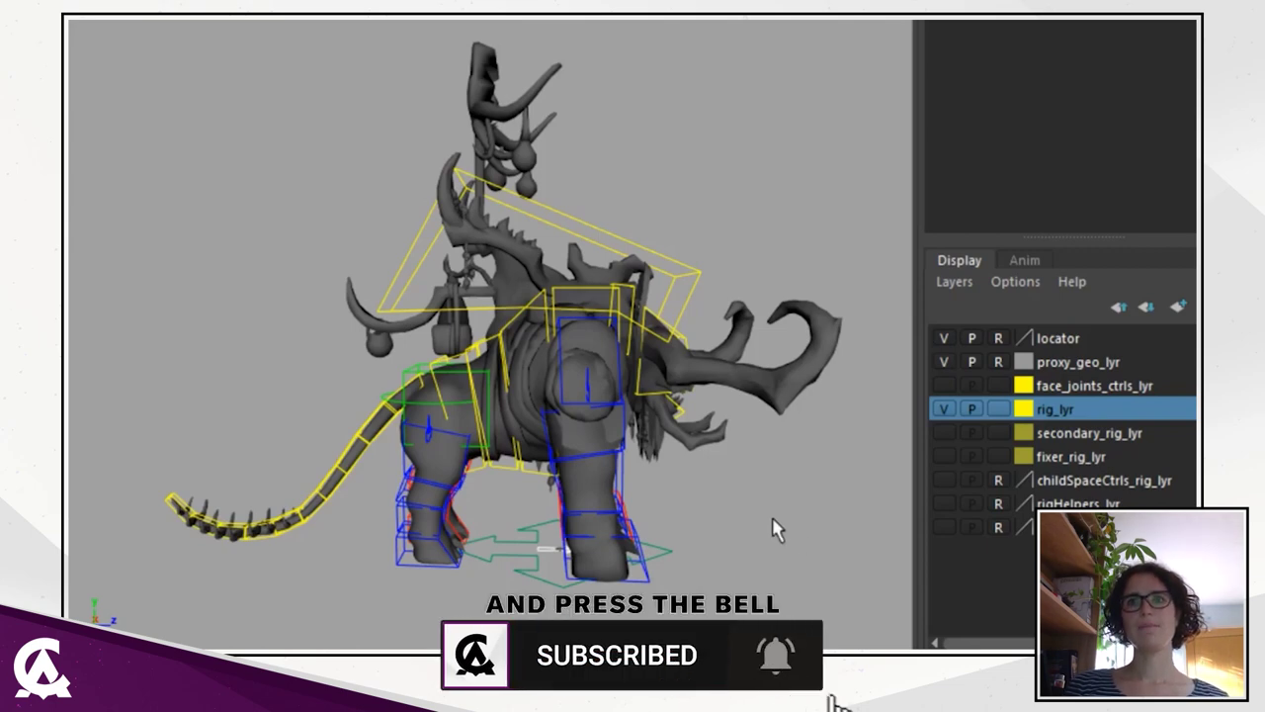
Orbit around the mammoth rig to show its yellow, blue and green control curves.
left_click_drag(751, 544, 644, 524, "alt")
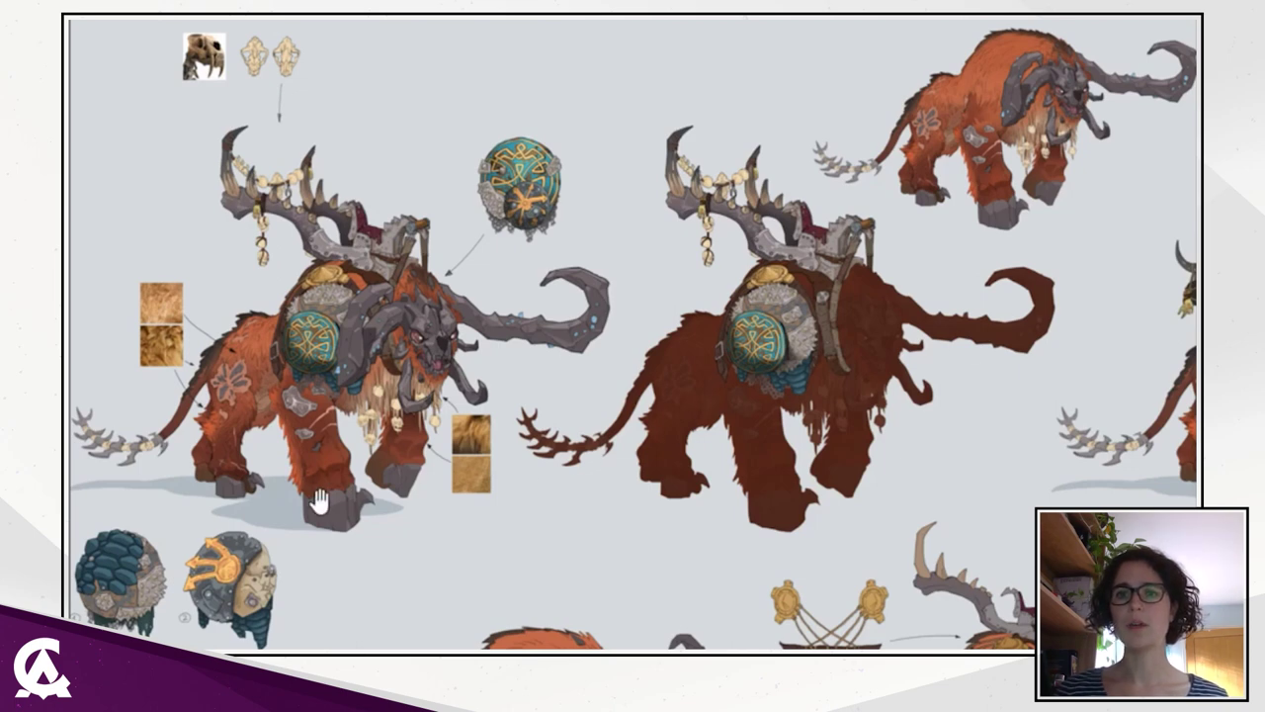
Zoom into the mammoth concept sheet and pan to the armoured head and skull references.
scroll(319, 501, "up", 2)
scroll(328, 344, "up", 2)
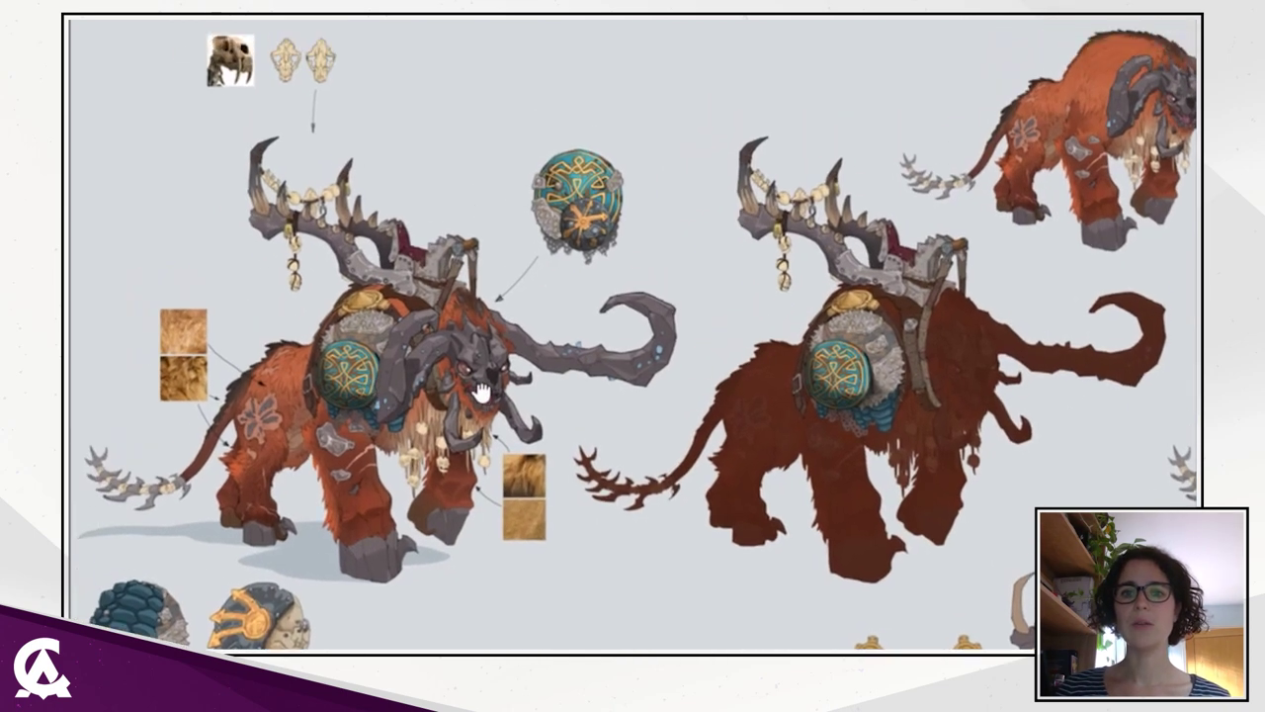
scroll(381, 410, "up", 3)
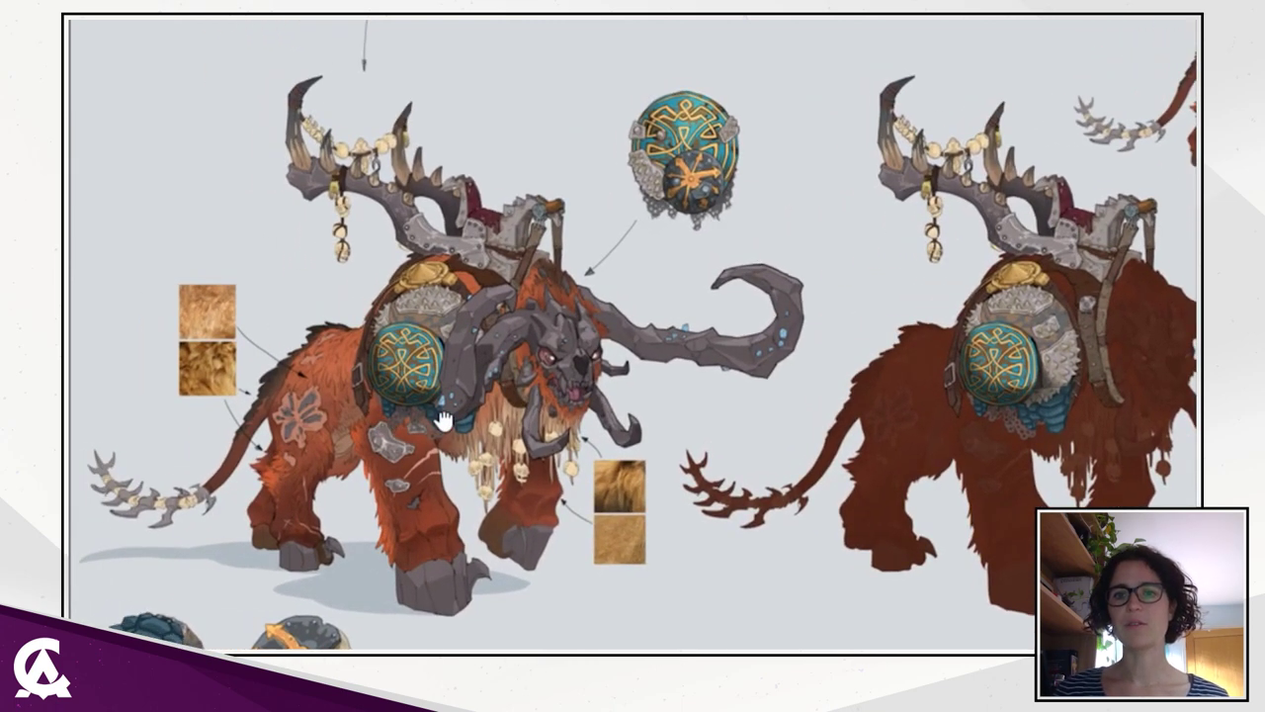
left_click_drag(442, 420, 484, 419)
left_click_drag(493, 261, 535, 367)
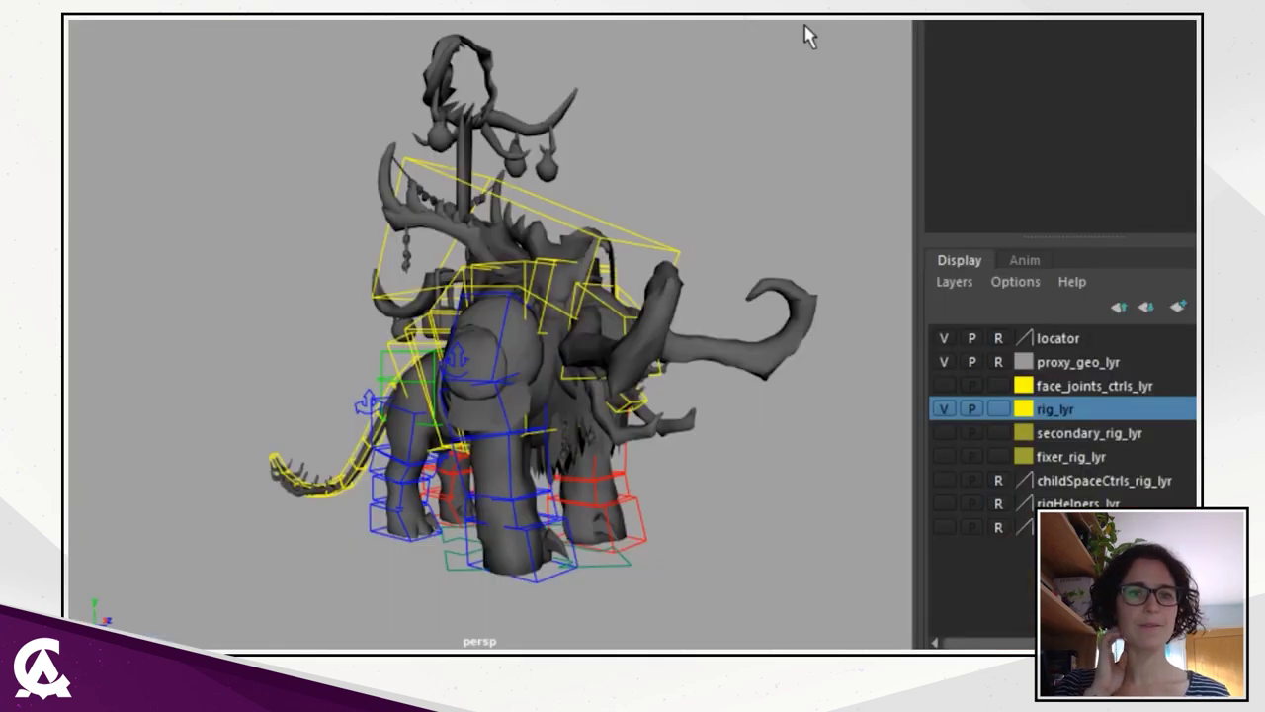
middle_click_drag(754, 438, 747, 437, "alt")
left_click_drag(771, 461, 848, 475, "alt")
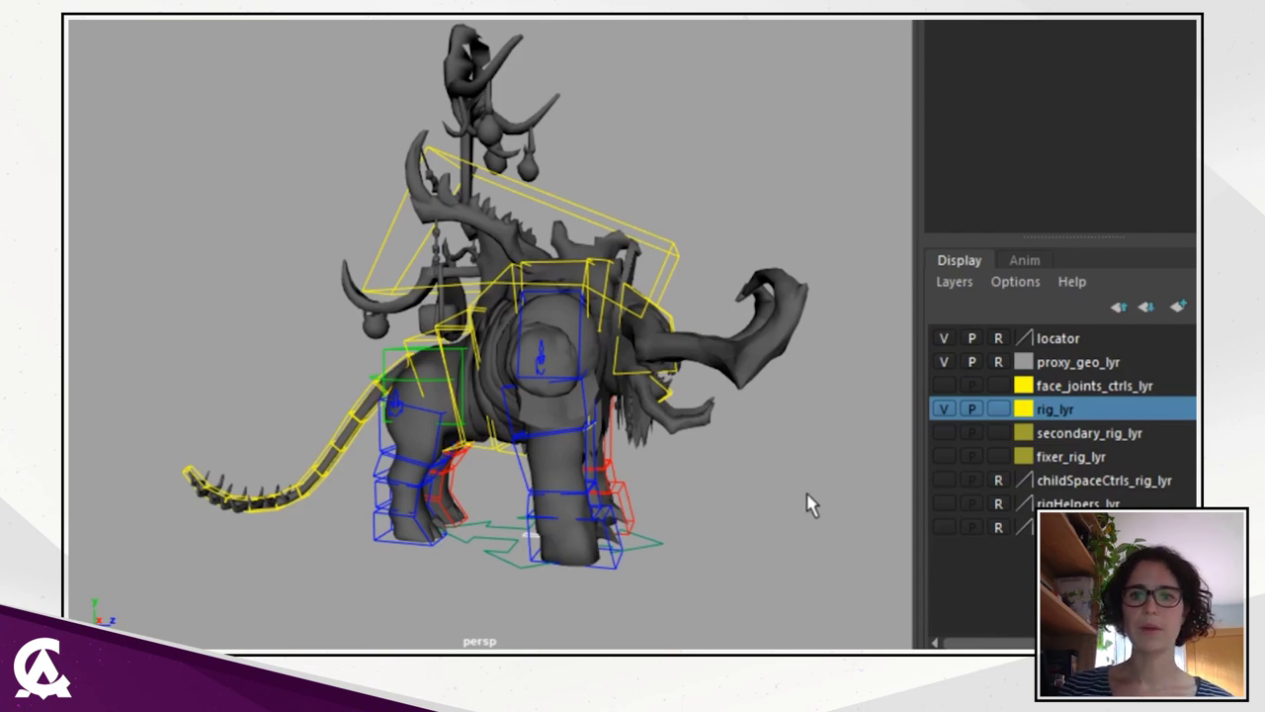
middle_click_drag(788, 486, 780, 480, "alt")
left_click_drag(791, 458, 476, 439, "alt")
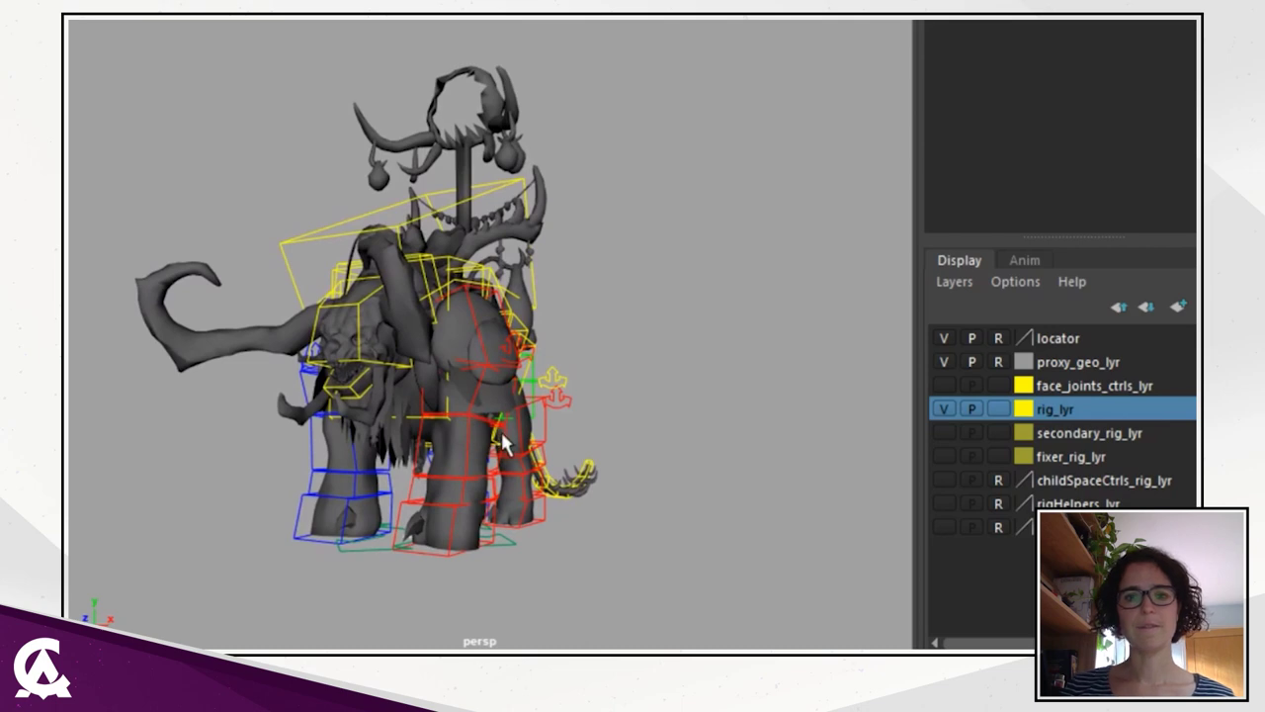
middle_click_drag(497, 438, 551, 445, "alt")
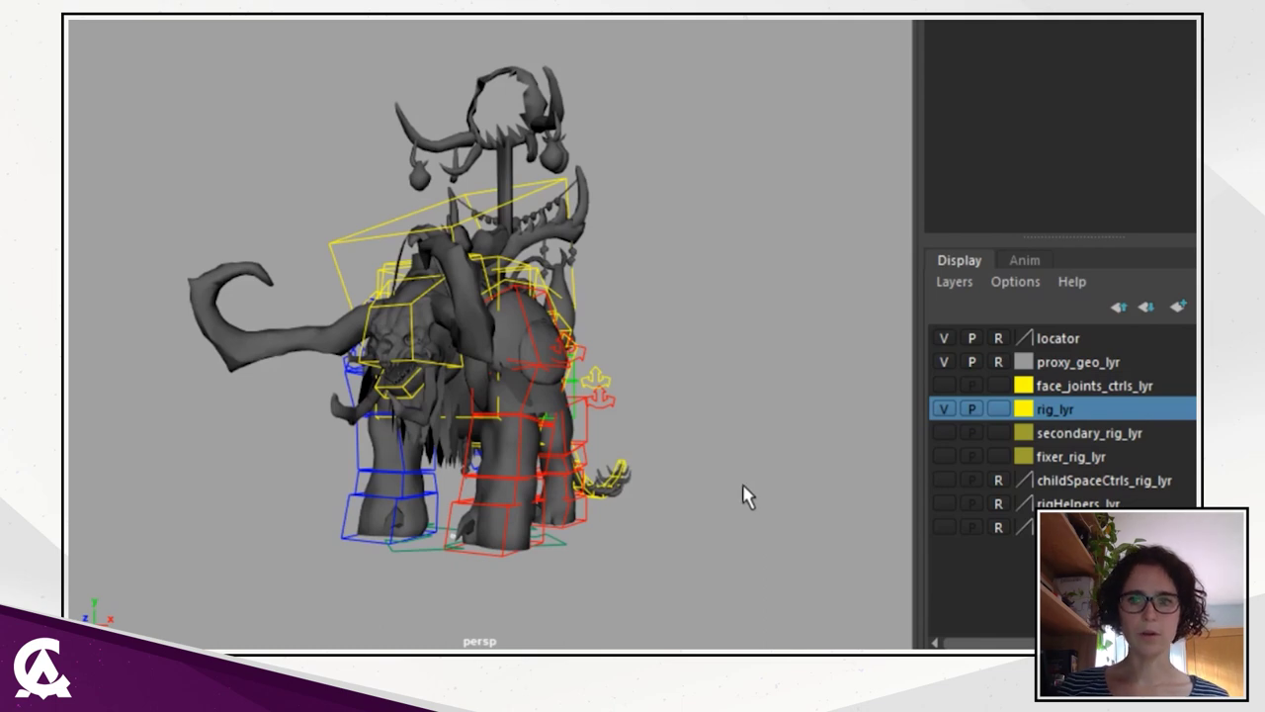
left_click_drag(738, 486, 556, 455, "alt")
left_click_drag(607, 367, 612, 403, "alt")
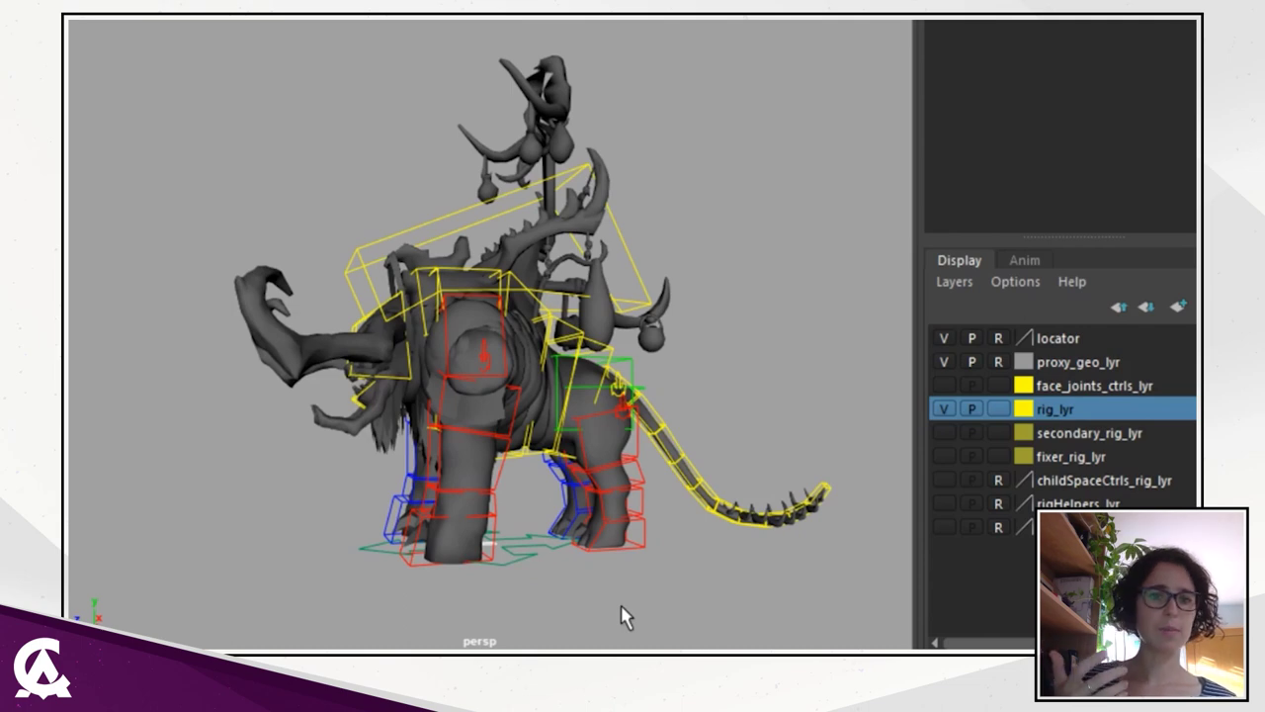
scroll(757, 575, "up", 3)
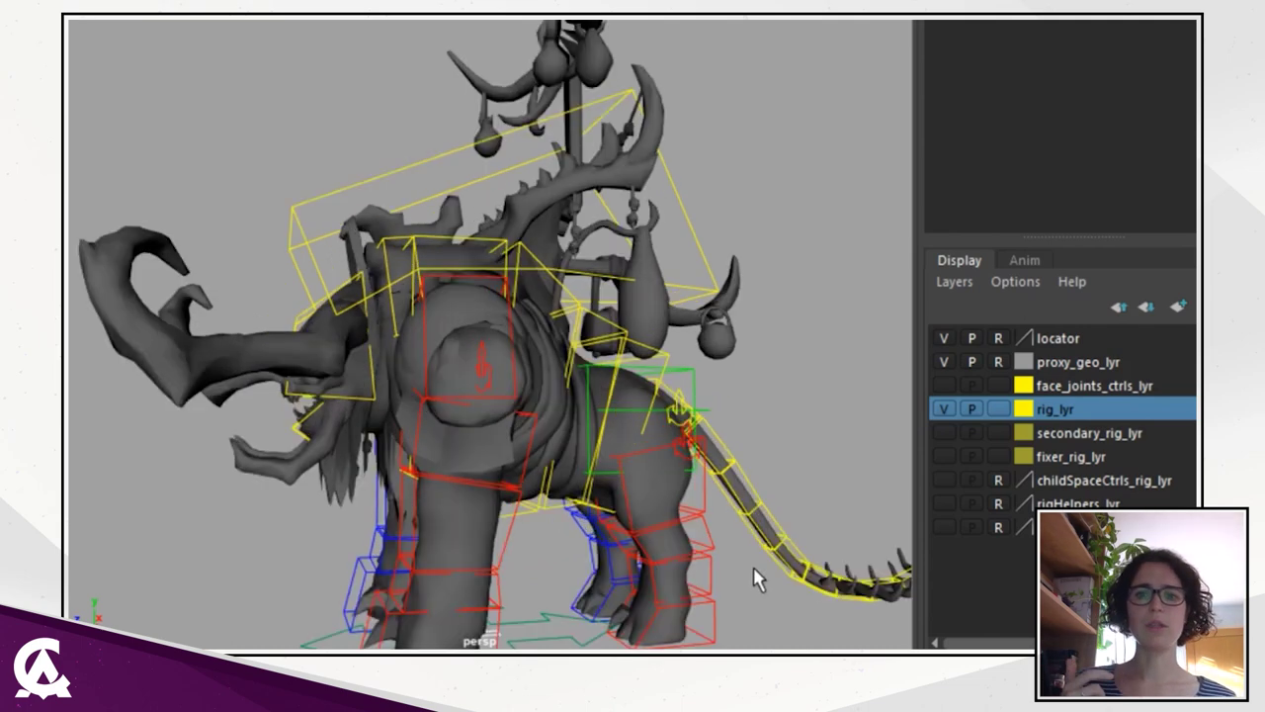
middle_click_drag(758, 576, 732, 514, "alt")
scroll(682, 524, "down", 4)
left_click_drag(683, 508, 633, 463, "alt")
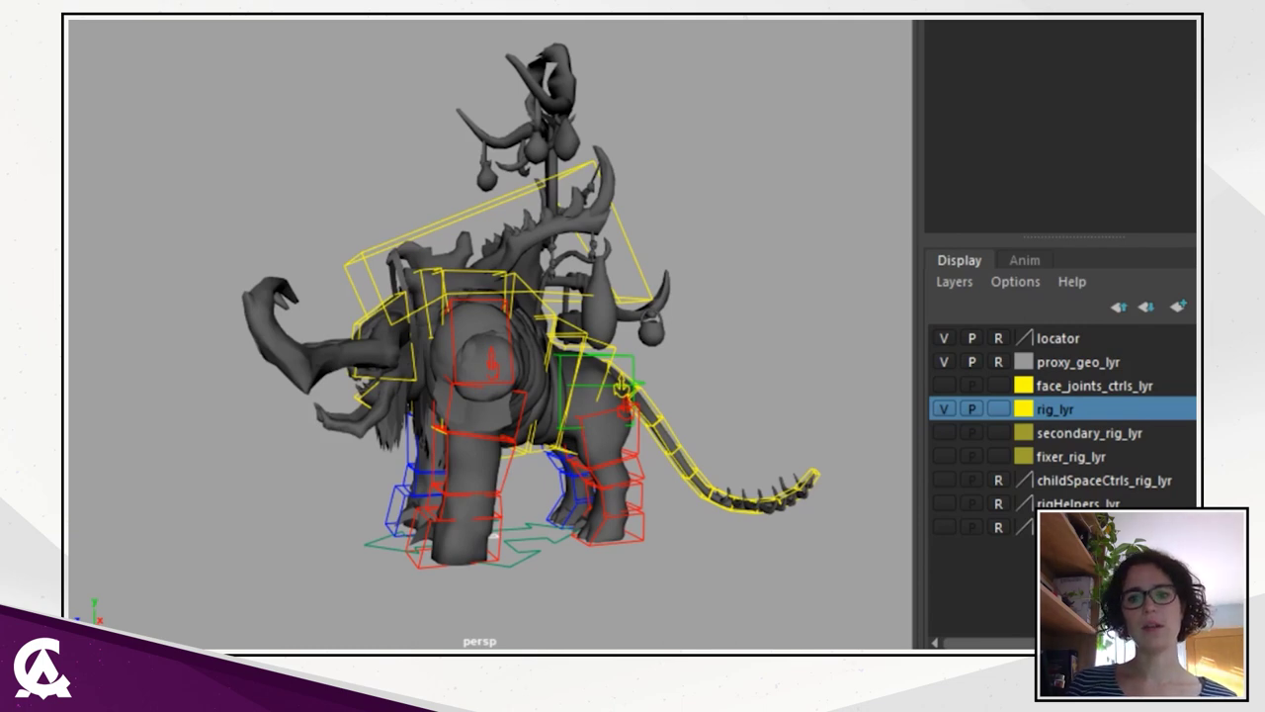
Show the joints layer, hide rig_lyr, enable X-Ray Joints and clear the joints layer's R flag.
left_click(945, 527)
left_click(942, 409)
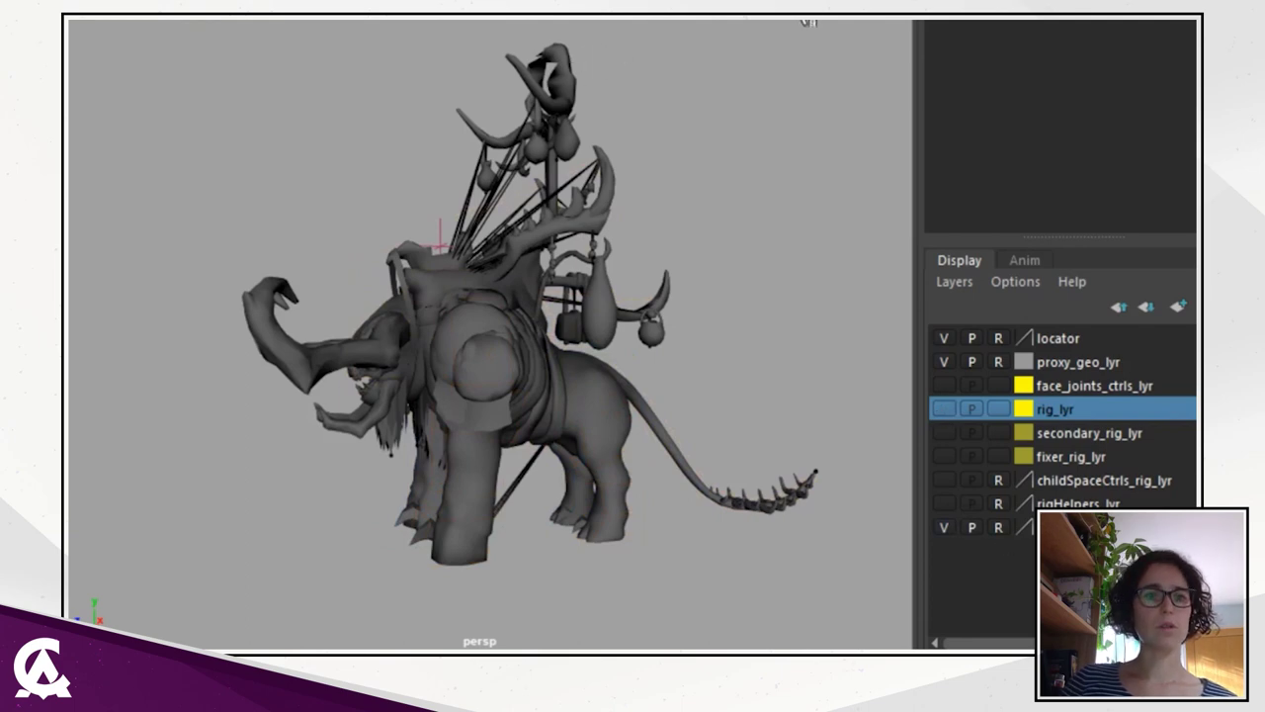
left_click(801, 21)
left_click(998, 527)
Orbit and zoom in on the creature to inspect the coloured joint skeleton.
left_click_drag(658, 471, 623, 455, "alt")
scroll(623, 456, "up", 3)
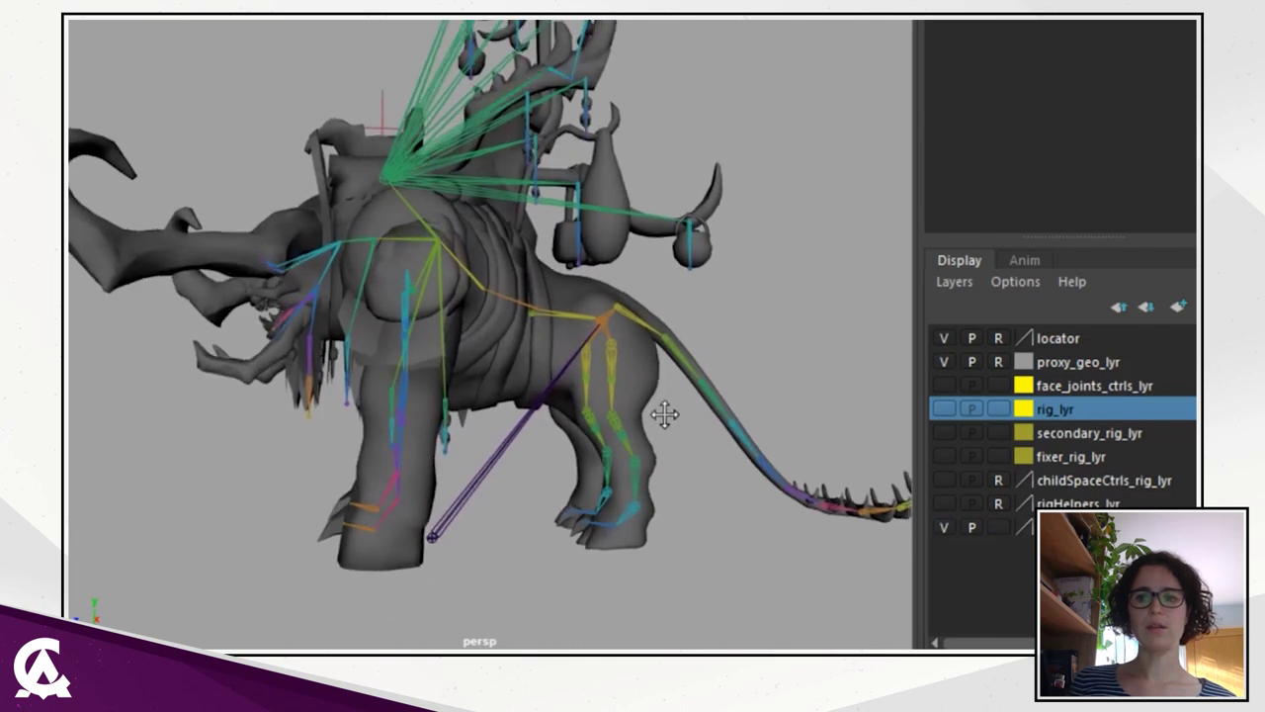
scroll(644, 481, "up", 1)
scroll(650, 483, "up", 3)
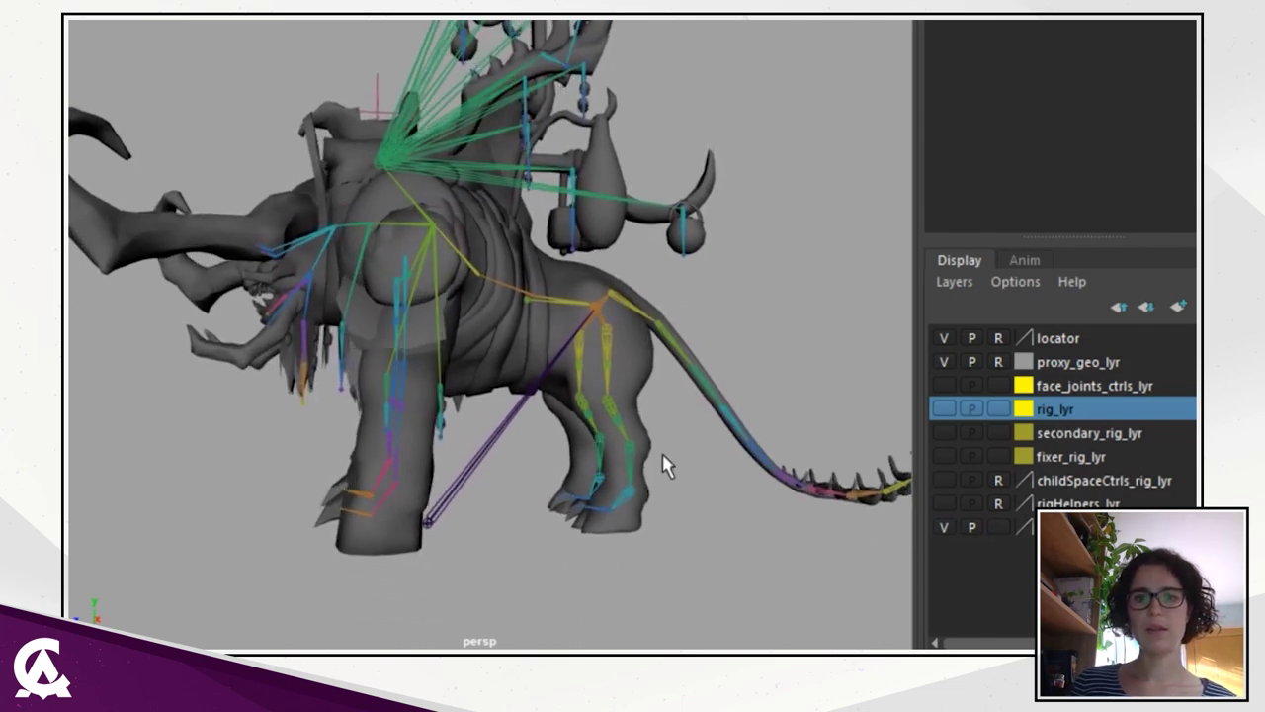
scroll(676, 417, "up", 2)
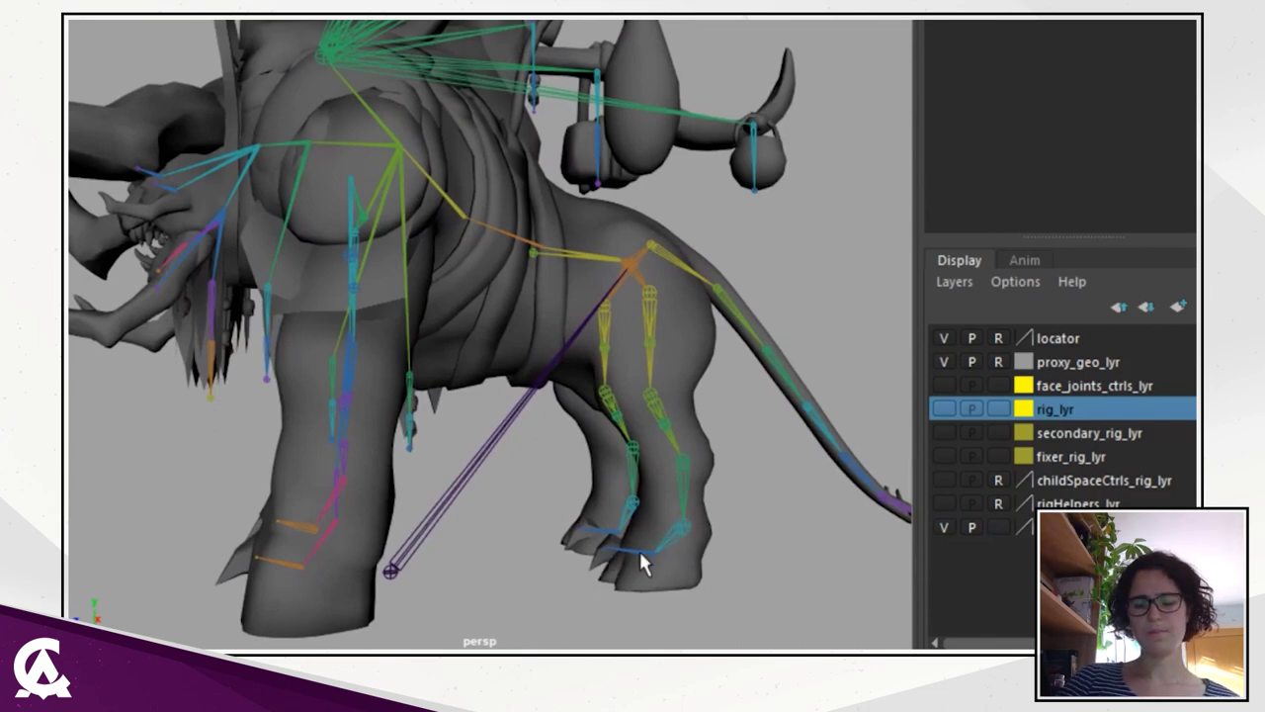
scroll(701, 530, "down", 4)
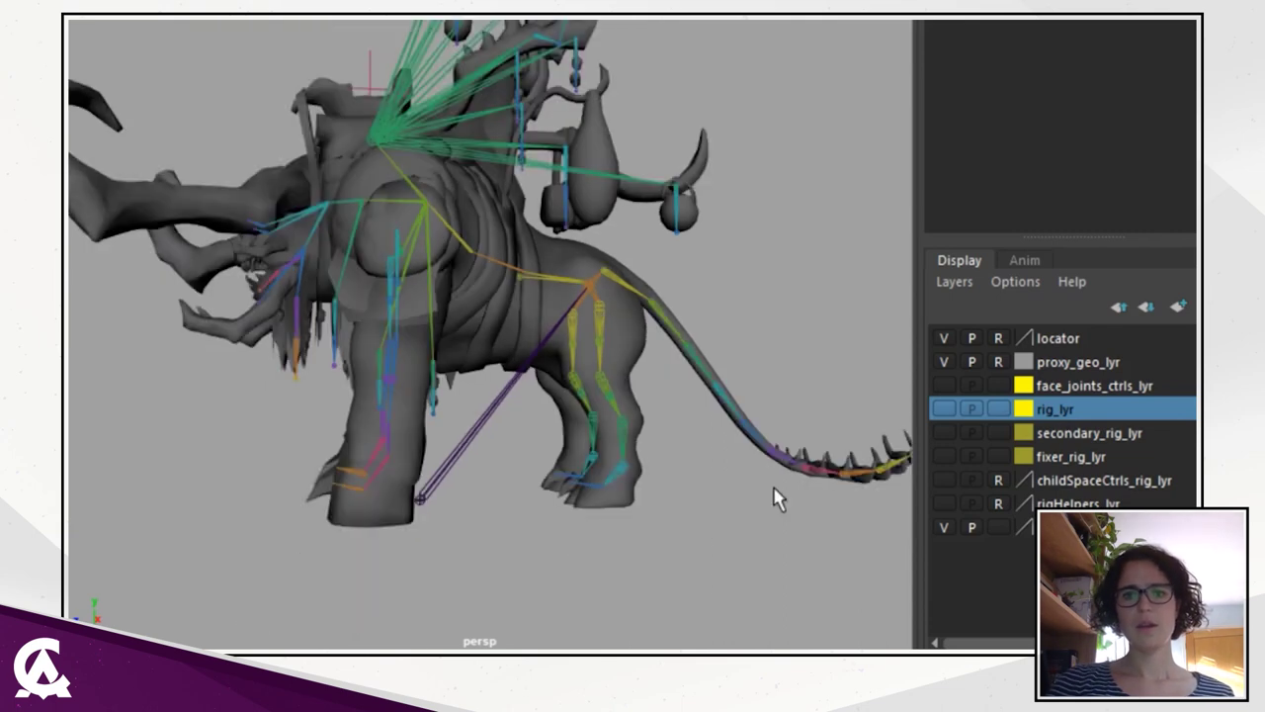
scroll(695, 457, "up", 2)
scroll(695, 457, "down", 3)
left_click_drag(683, 444, 564, 452, "alt")
Shift the view toward the hind leg and tail, then recentre the creature from the front-side.
middle_click_drag(675, 467, 715, 454, "alt")
scroll(715, 455, "up", 5)
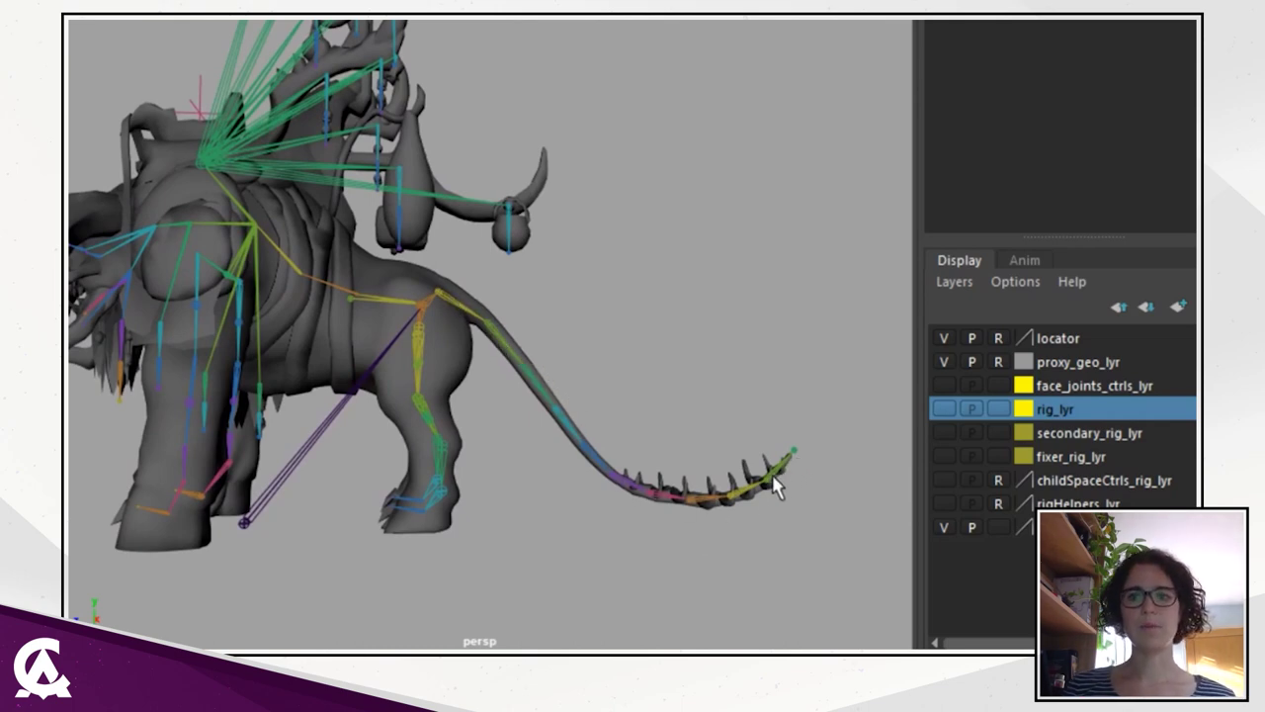
scroll(822, 511, "up", 3)
middle_click_drag(821, 511, 703, 455, "alt")
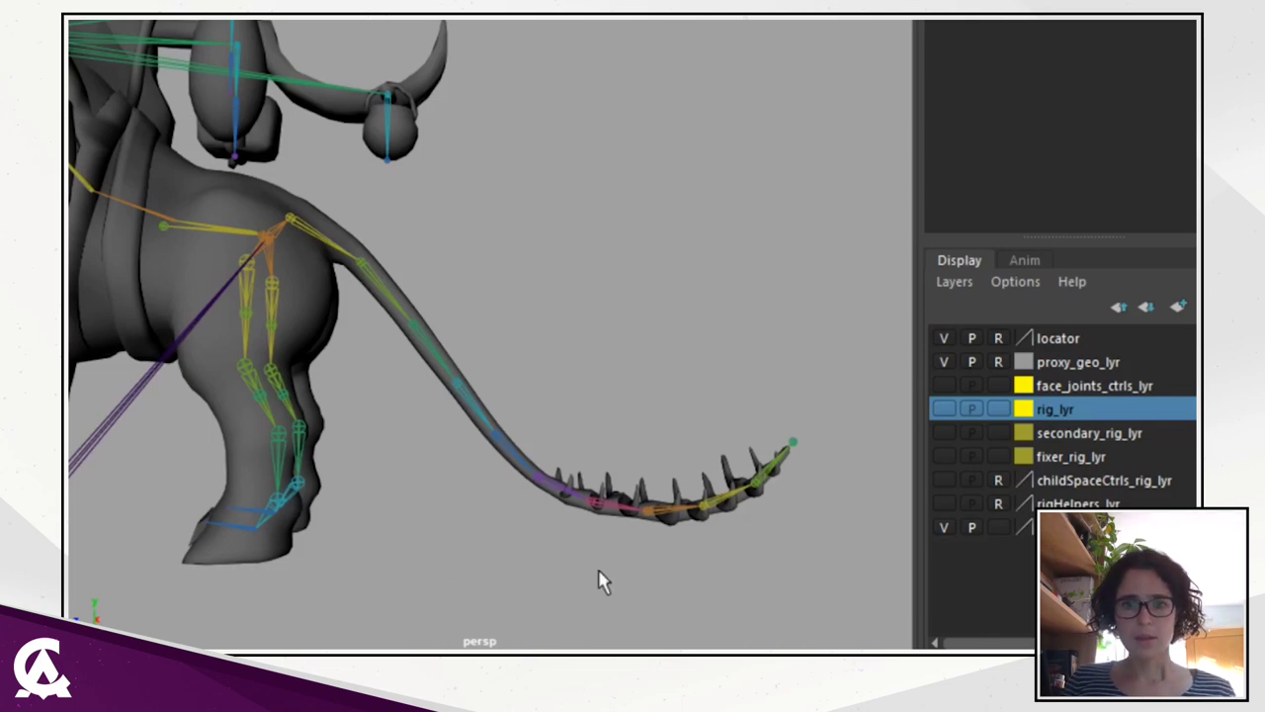
scroll(514, 537, "down", 5)
middle_click_drag(514, 537, 479, 429, "alt")
mouse_move(479, 429)
left_mouse_down("alt")
mouse_move(469, 446)
mouse_move(487, 440)
left_mouse_up("alt")
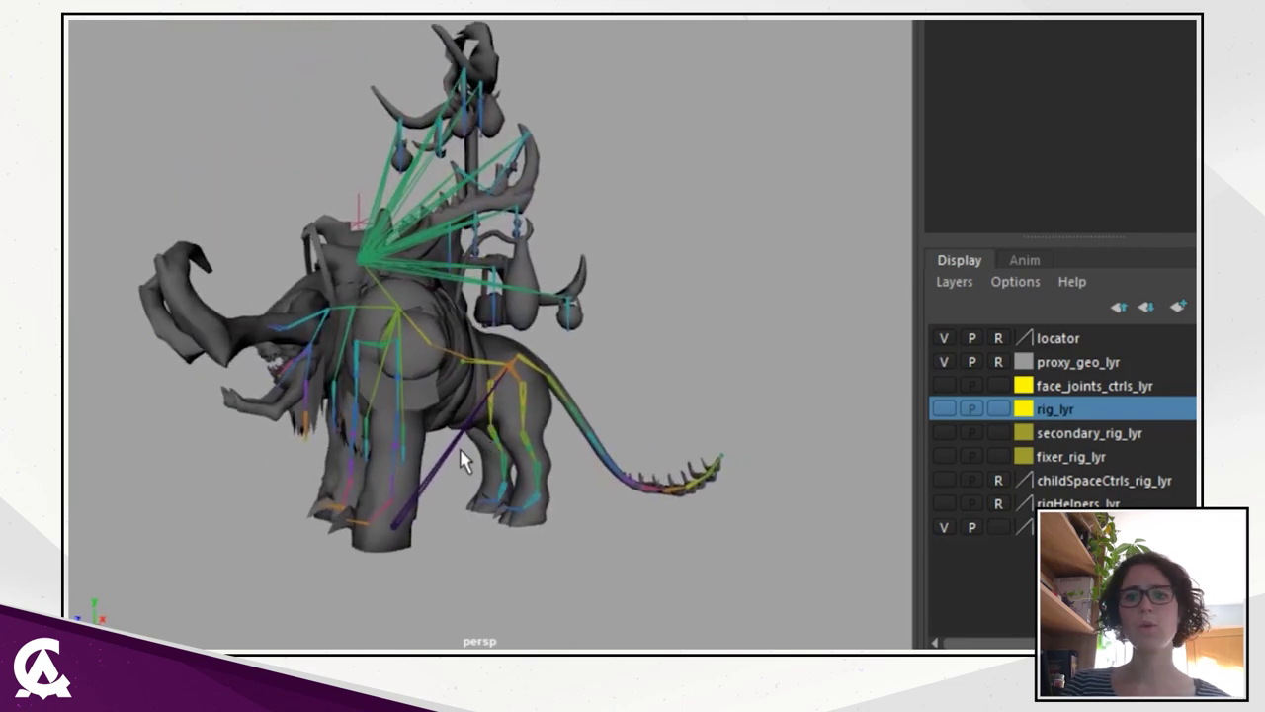
middle_click_drag(487, 440, 538, 445, "alt")
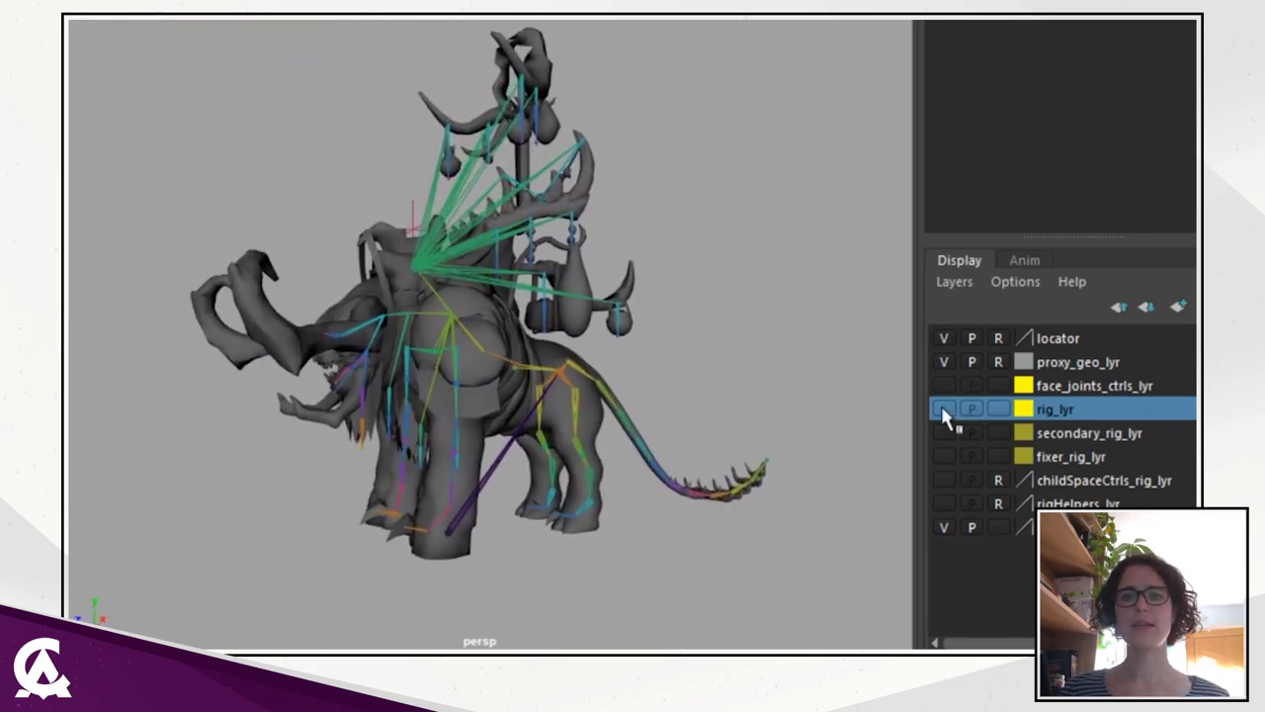
Show rig_lyr again, hide the joint skeleton layer, and orbit to a front view of the elephant.
left_click(943, 410)
scroll(593, 583, "up", 4)
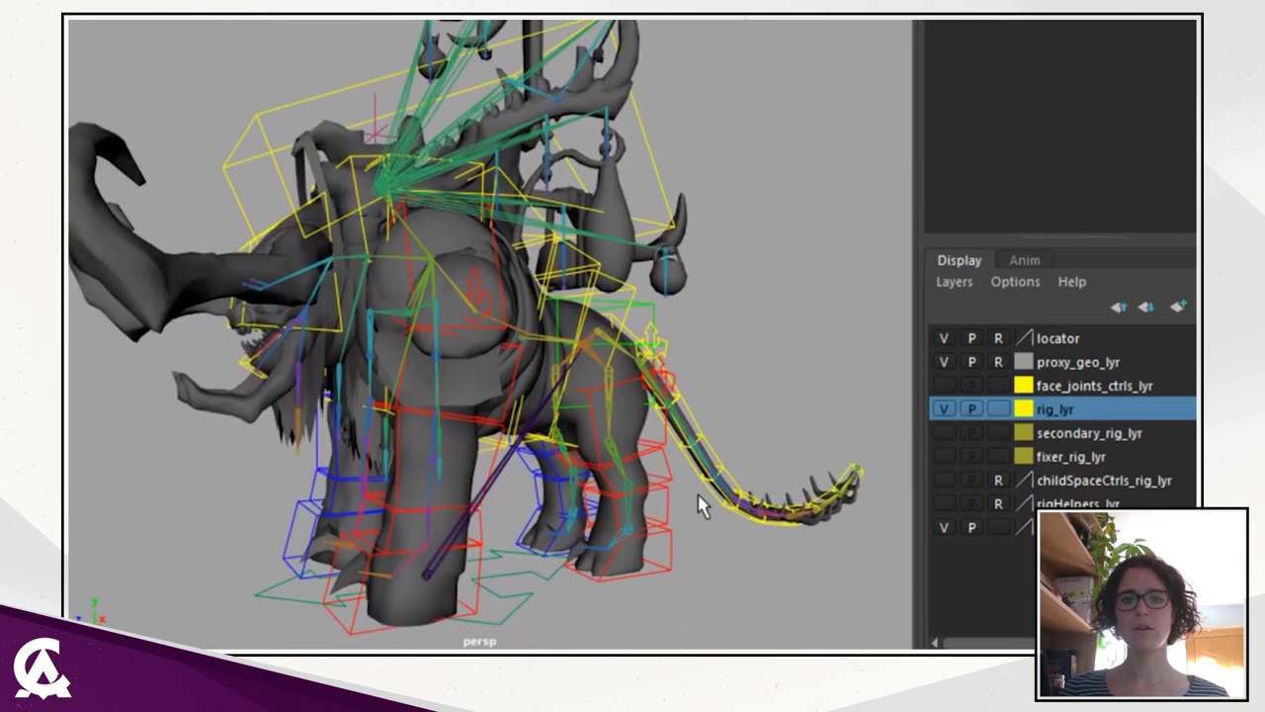
scroll(699, 504, "down", 4)
left_click(943, 526)
middle_click_drag(522, 454, 532, 475, "alt")
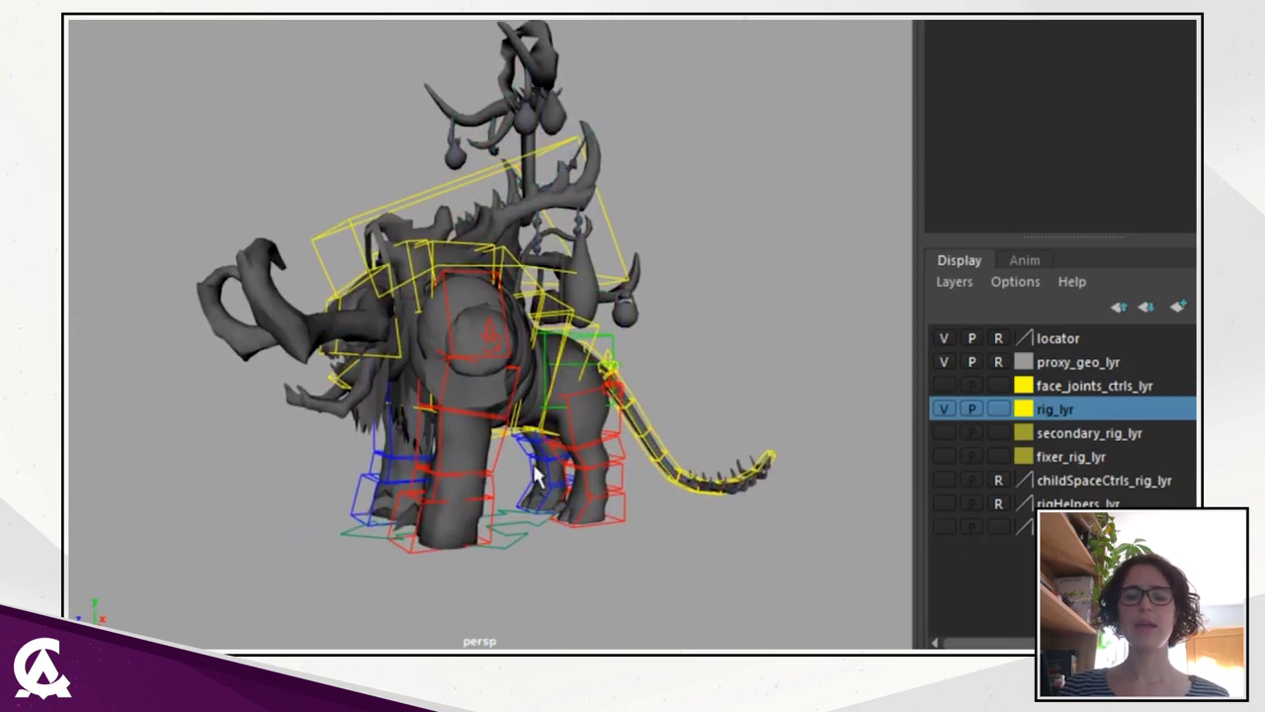
left_click_drag(532, 474, 555, 461, "alt")
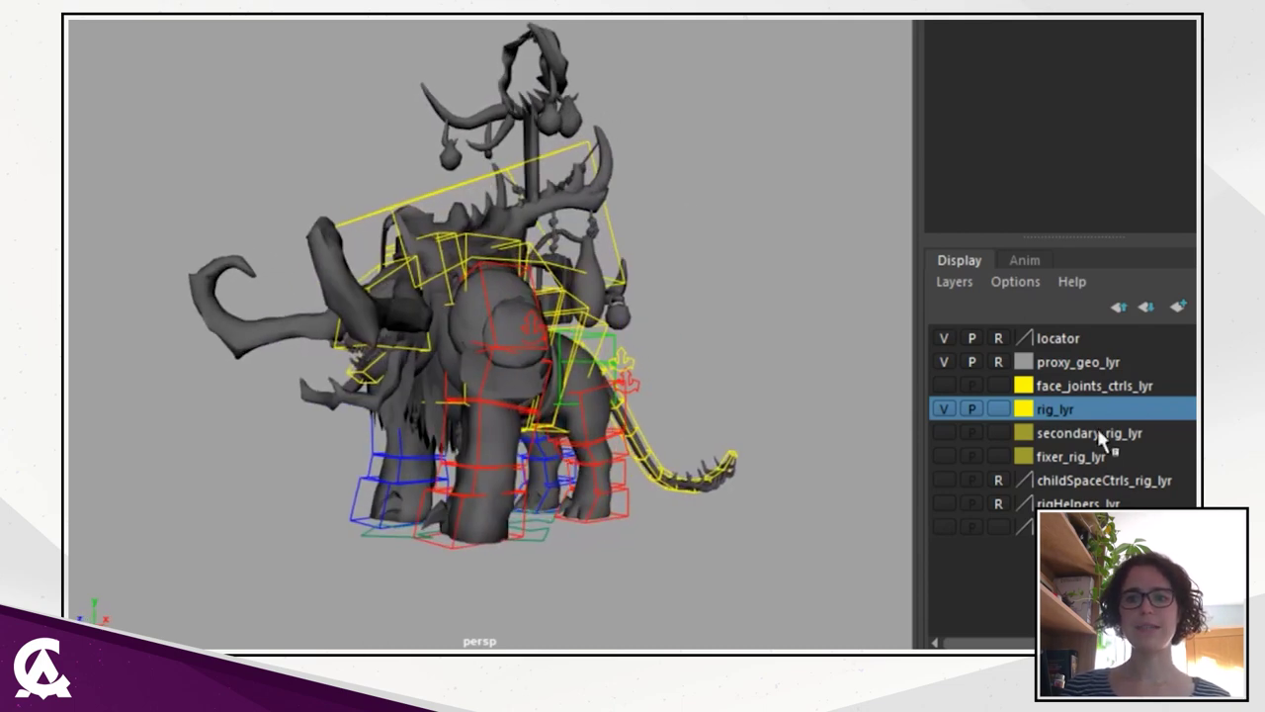
Compare layers: swap rig_lyr for face_joints_ctrls_lyr, then face controls for secondary_rig_lyr.
left_click(944, 385)
left_click(944, 409)
left_click_drag(576, 404, 681, 424, "alt")
left_click(944, 385)
left_click(944, 433)
left_click_drag(681, 398, 613, 442, "alt")
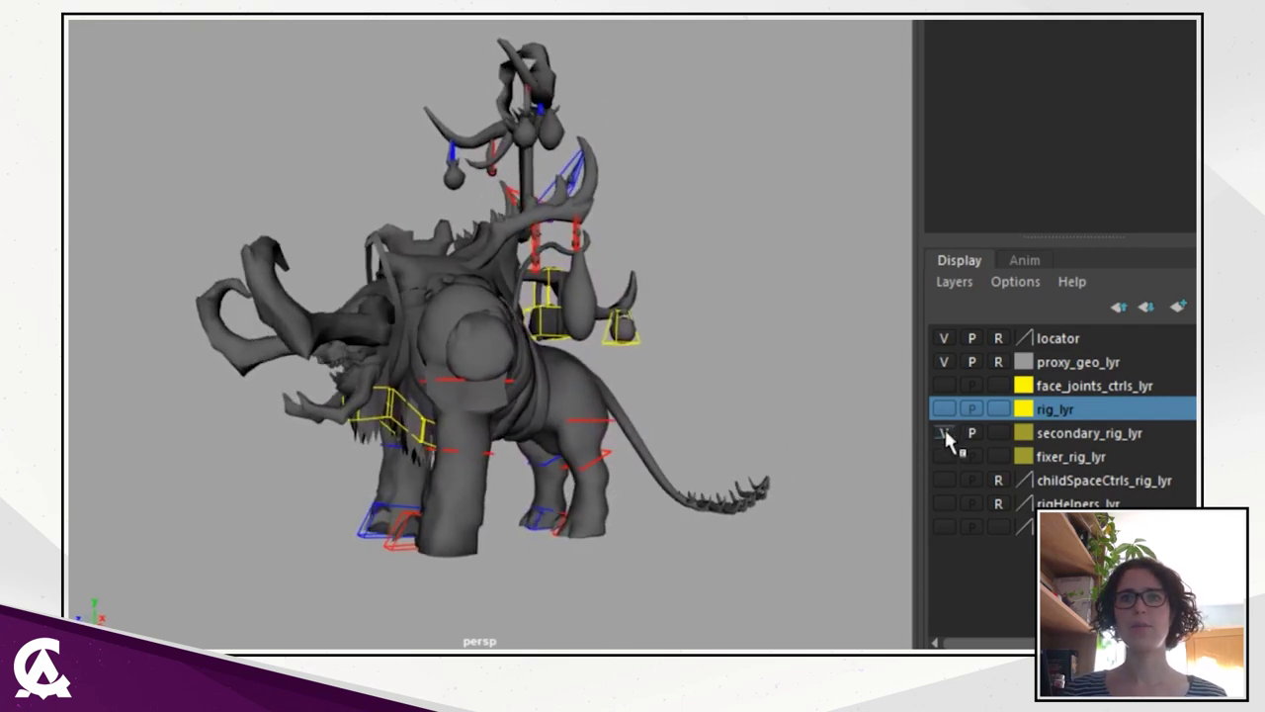
middle_click_drag(640, 405, 661, 423, "alt")
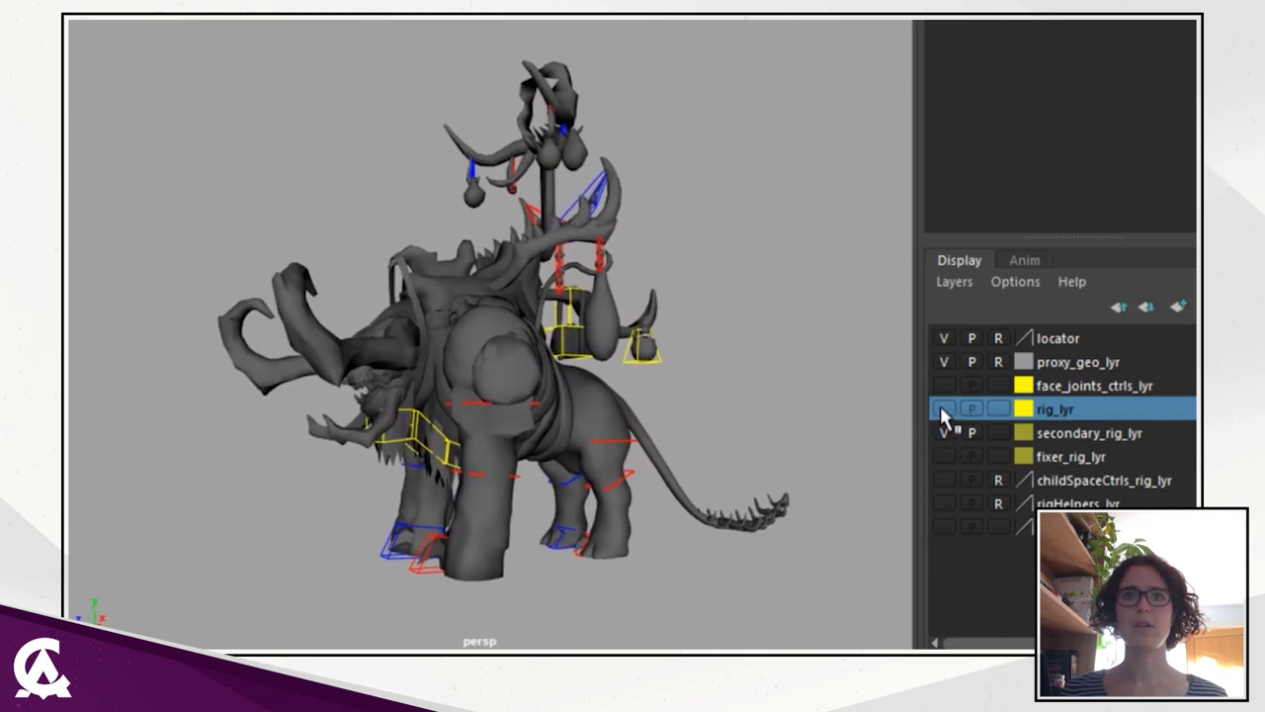
Restore rig_lyr with face_joints_ctrls_lyr and secondary_rig_lyr hidden, and recentre the rig.
left_click_drag(940, 405, 945, 376)
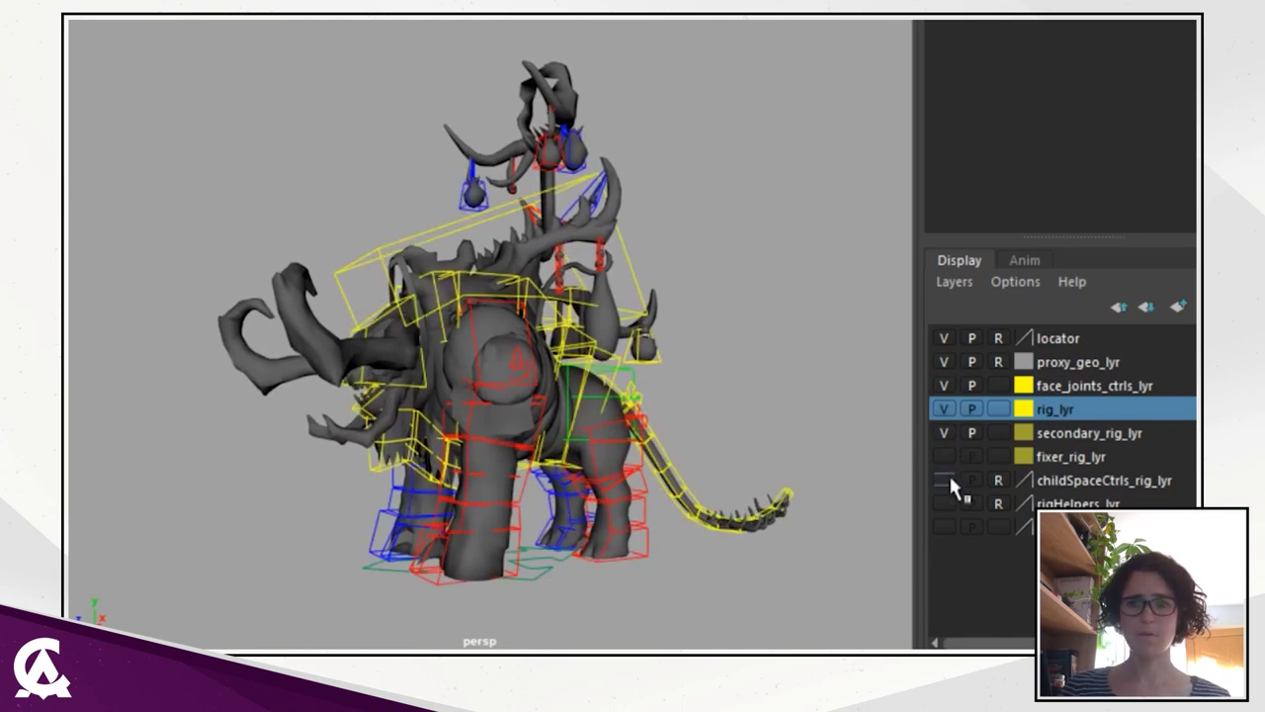
left_click(944, 432)
left_click(944, 386)
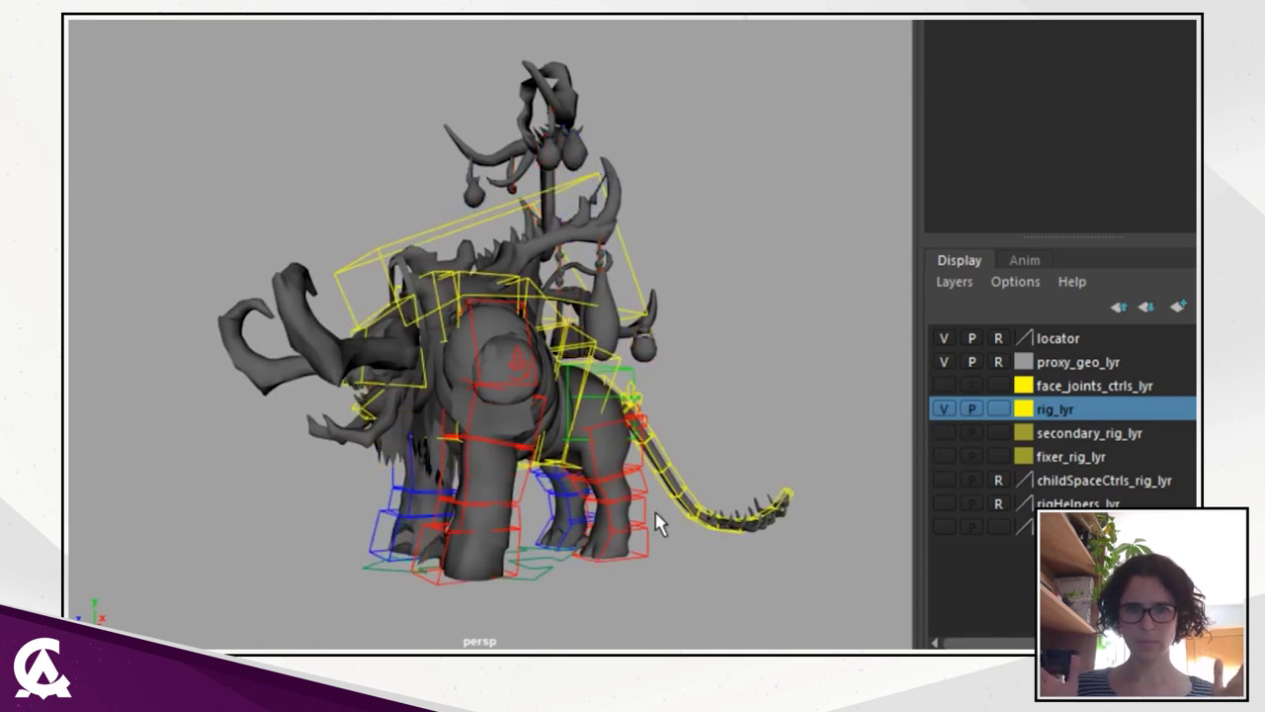
middle_click_drag(722, 545, 722, 553, "alt")
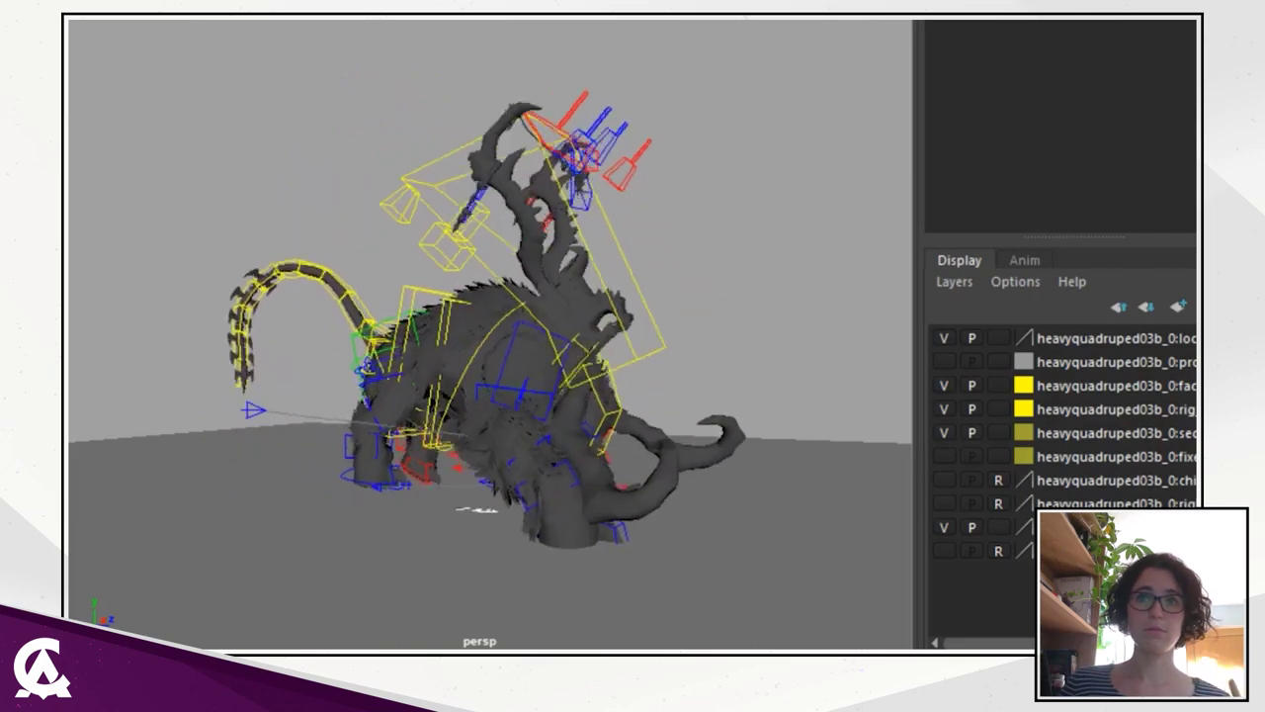
Hide the face control and secondary rig layers on the animated quadruped.
left_click(944, 385)
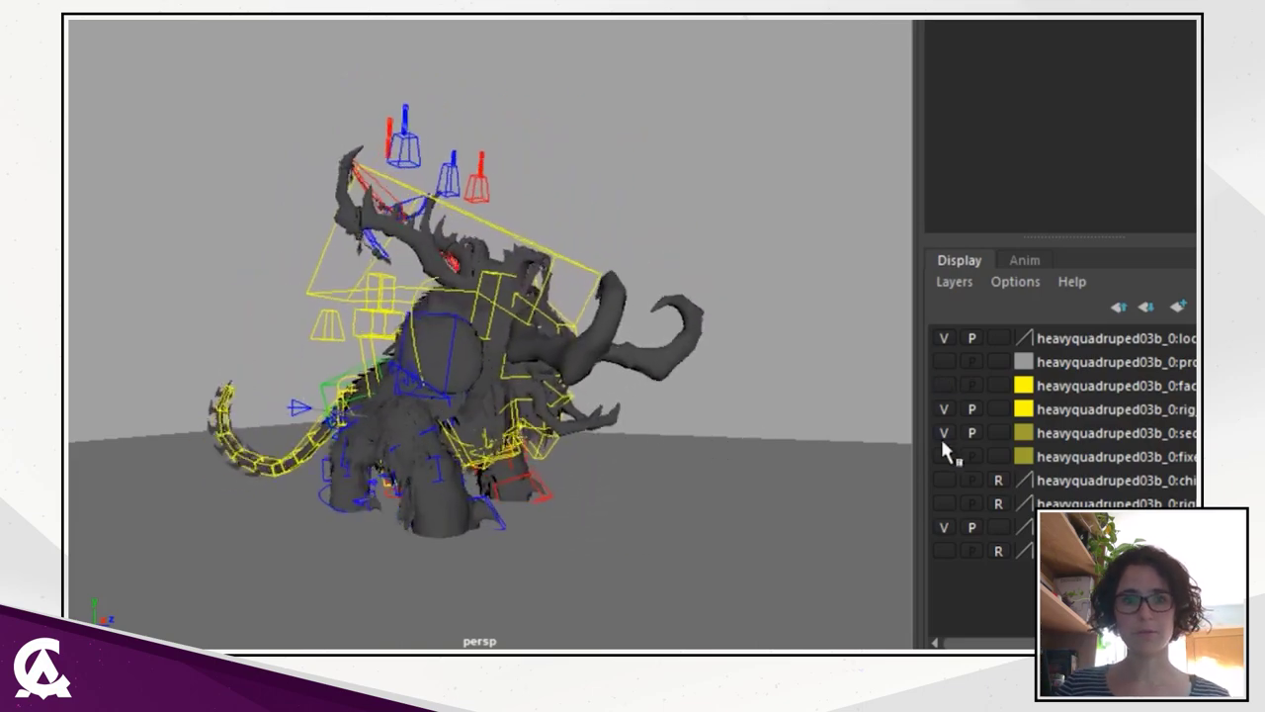
left_click(944, 433)
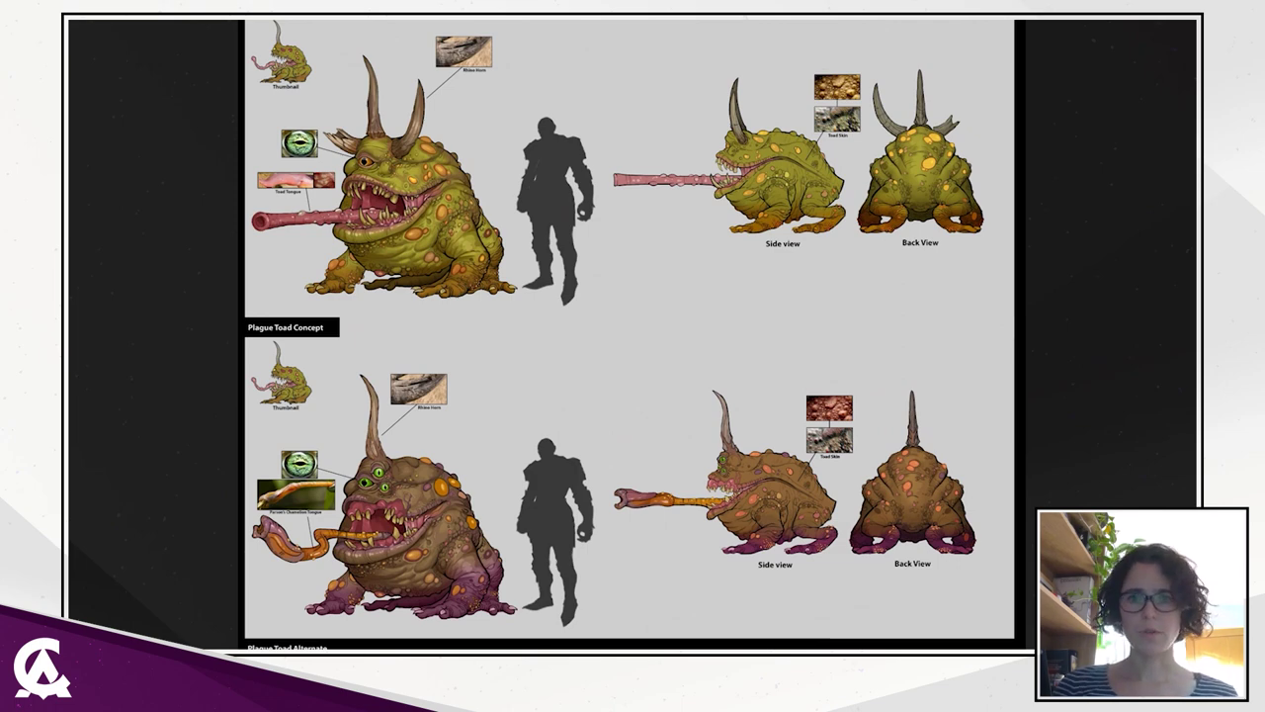
Advance to the frog skeleton, muscle diagram and photo reference slide.
key("Right")
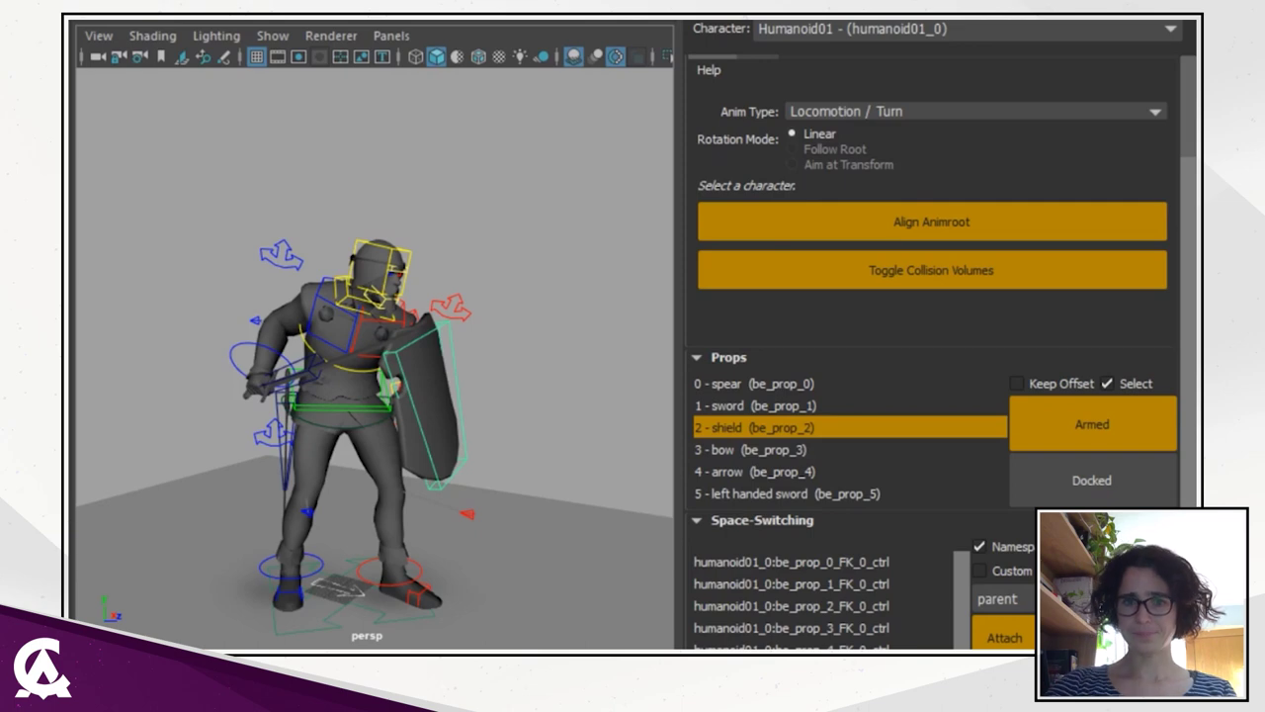
Select the sword-arm wrist control and toggle the arm between FK and IK, ending in FK.
left_click(237, 350)
left_click_drag(1191, 238, 1184, 83)
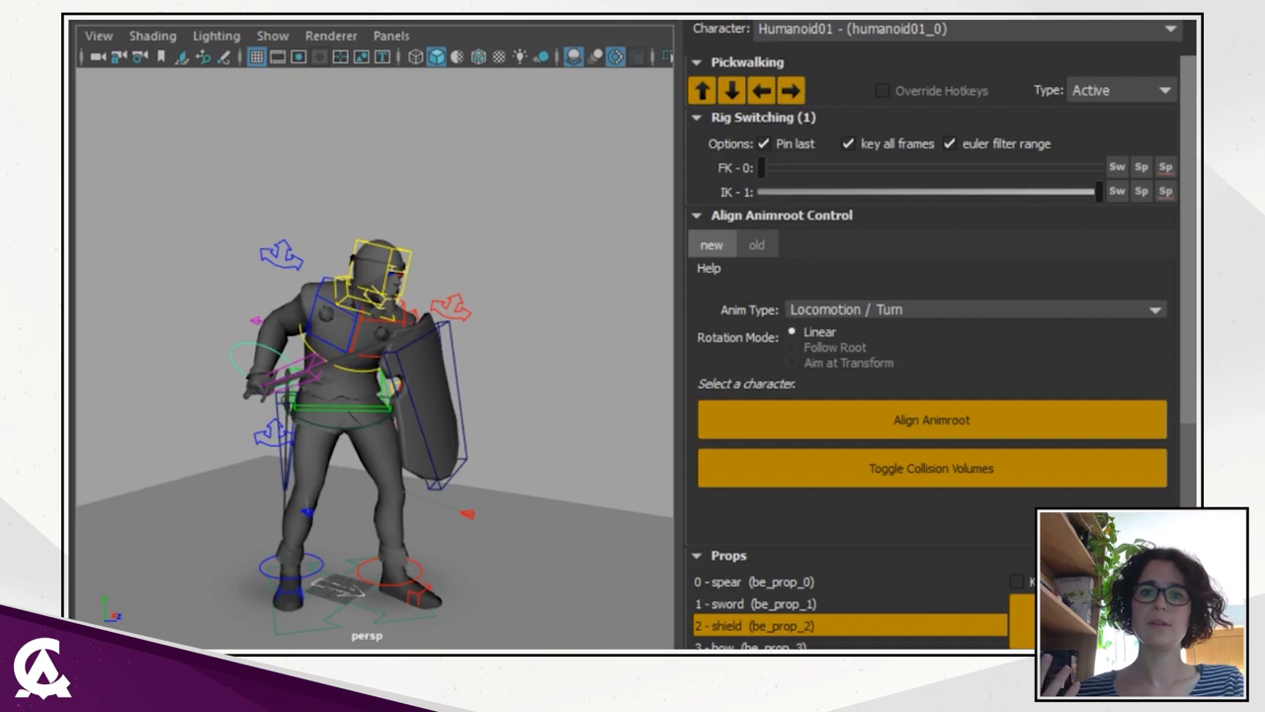
left_click(1118, 168)
left_click(1116, 192)
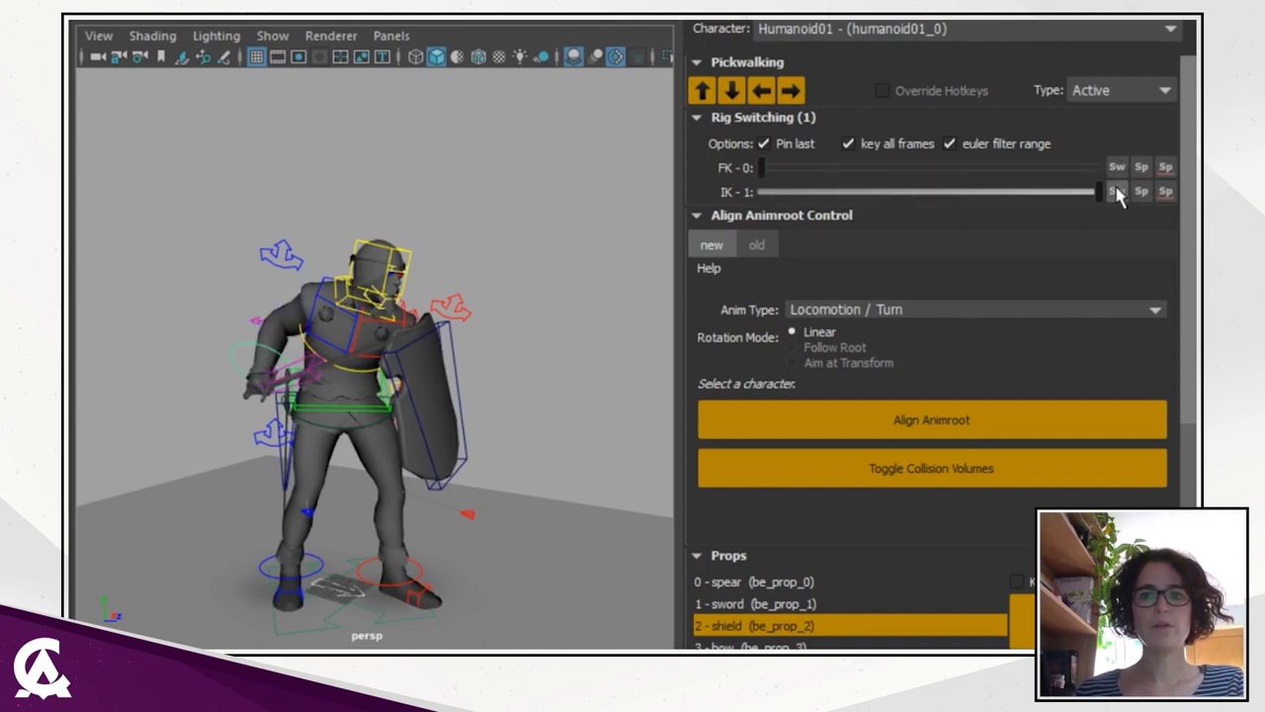
left_click(1118, 168)
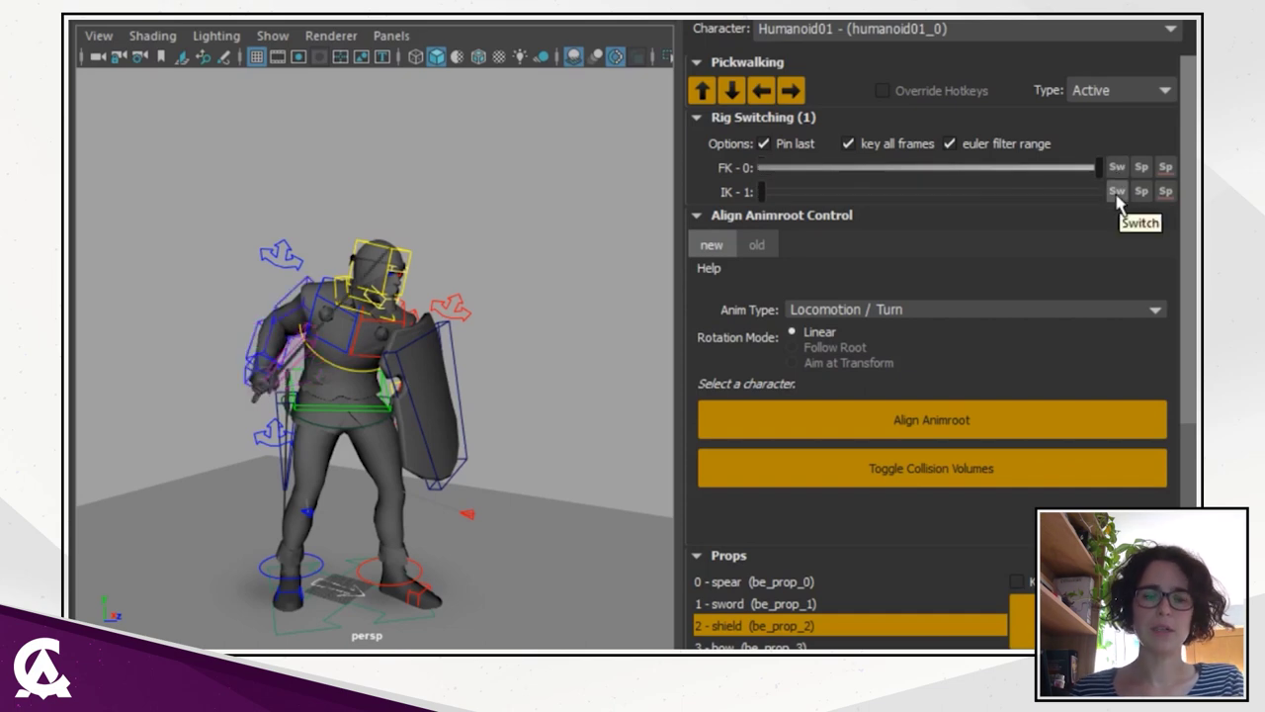
left_click(1116, 192)
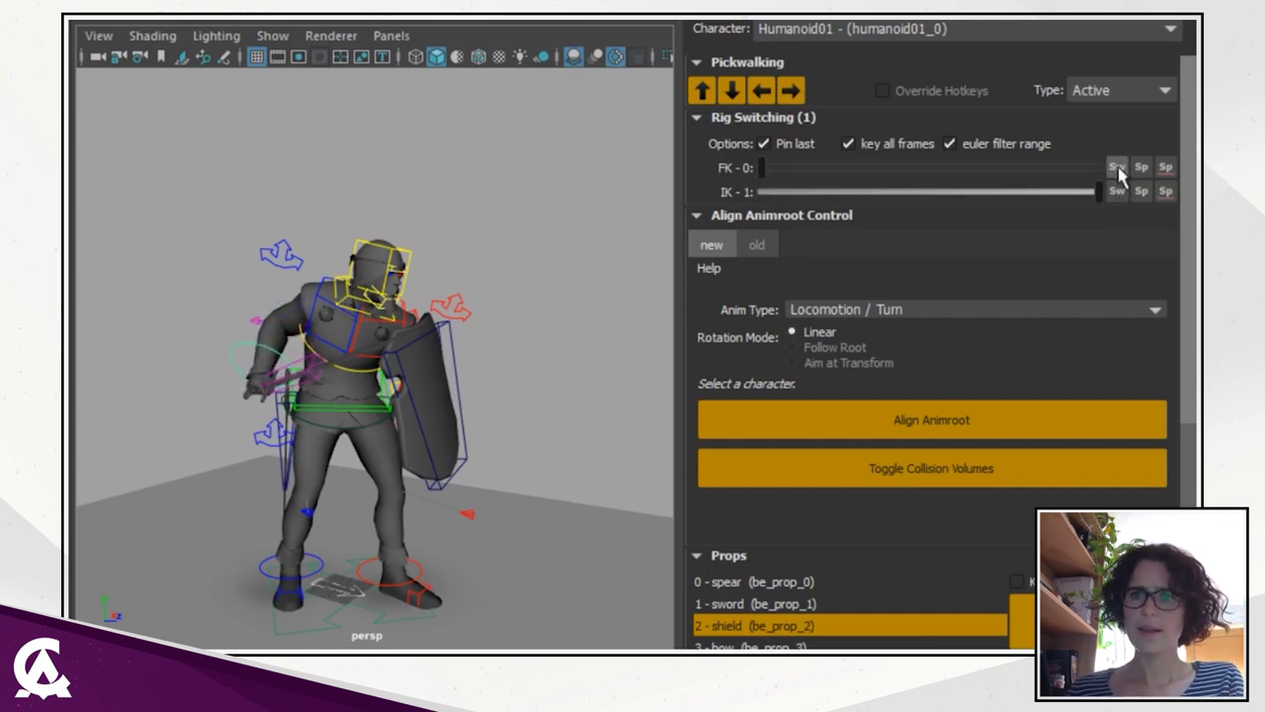
left_click(1117, 167)
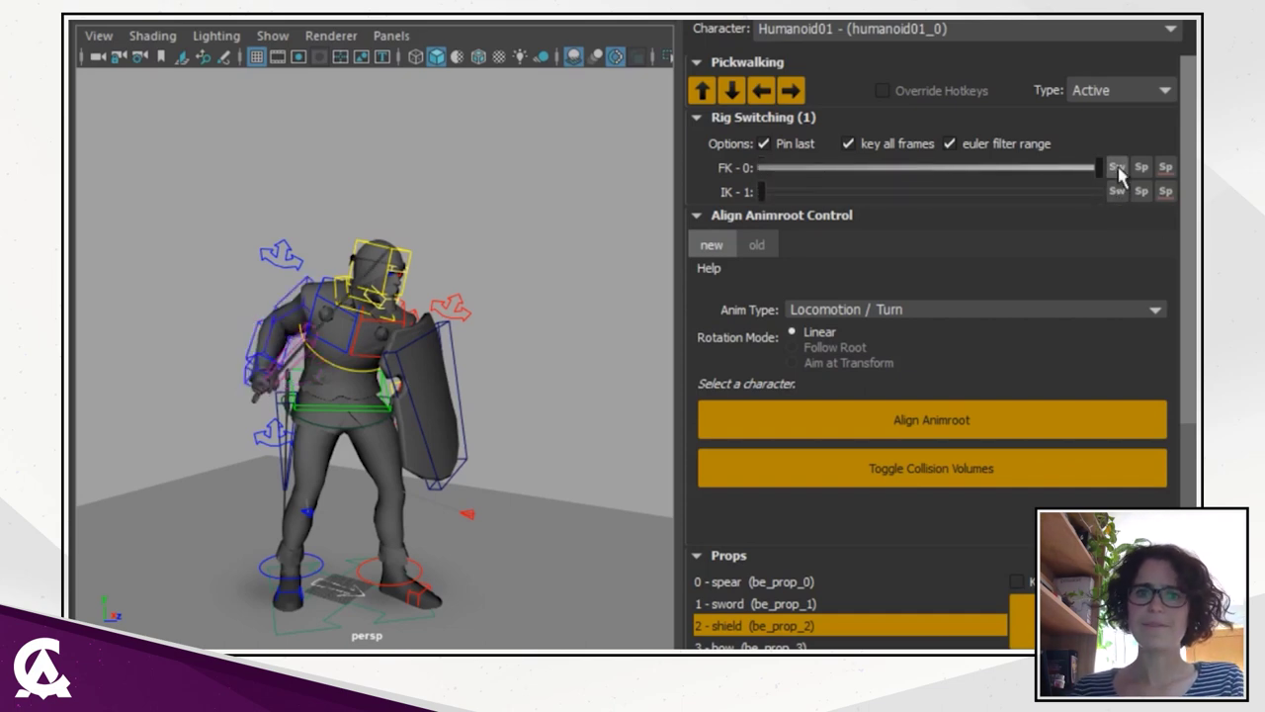
Pose the arm in FK by rotating the shoulder and forearm, swinging the sword outward.
left_click(292, 318)
key("e")
left_click_drag(331, 261, 352, 283)
left_click(250, 318)
left_click_drag(254, 320, 183, 272)
left_click(180, 334)
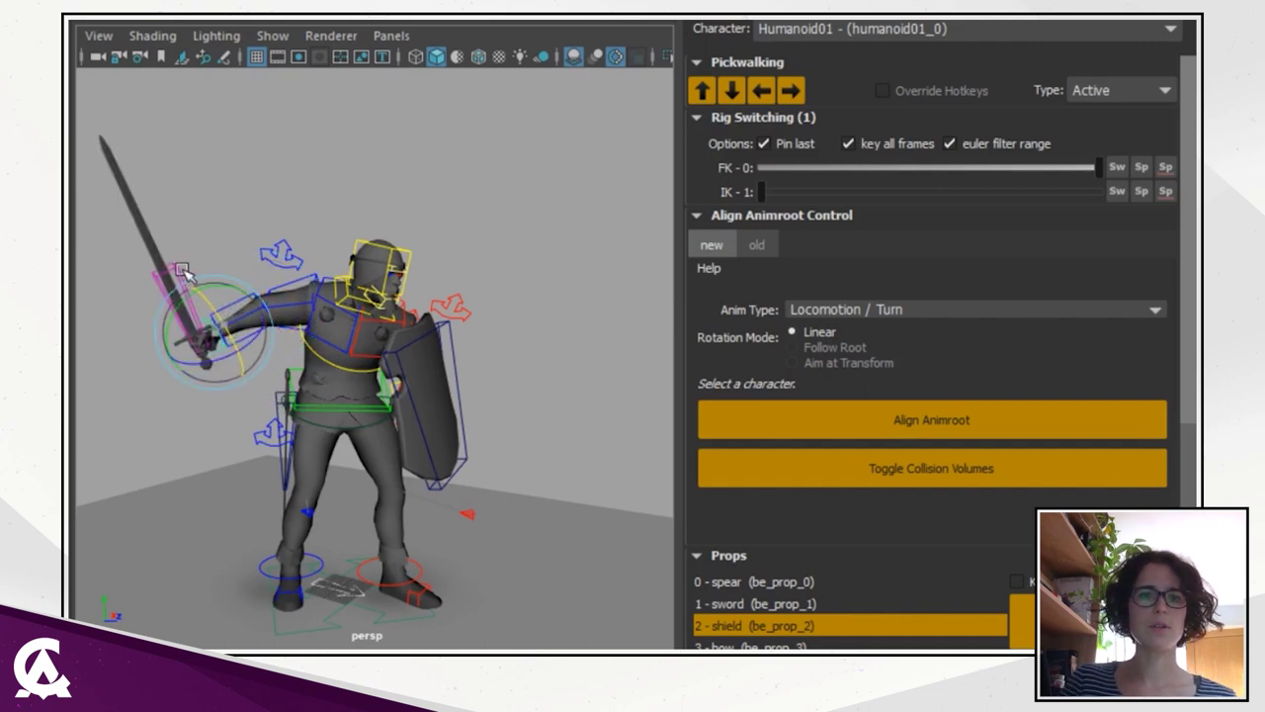
Switch the posed arm over to IK and select the red arrow control near the shield.
left_click(1116, 193)
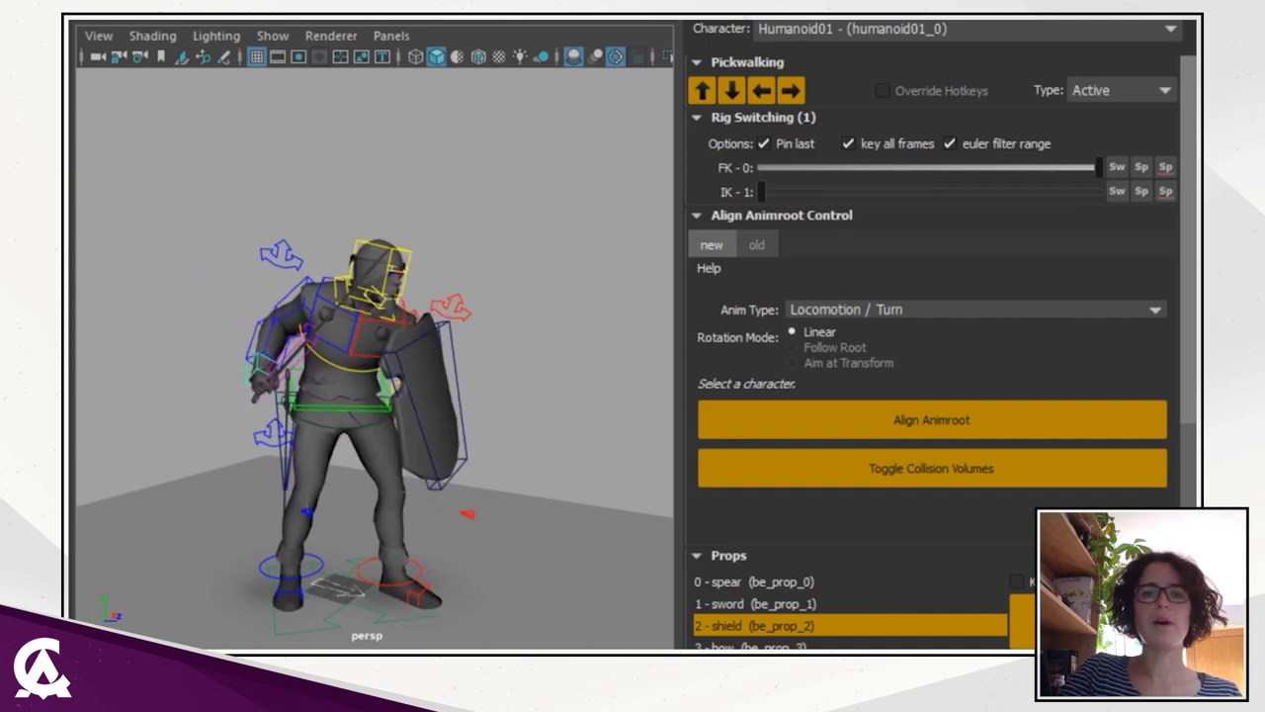
left_click(1117, 192)
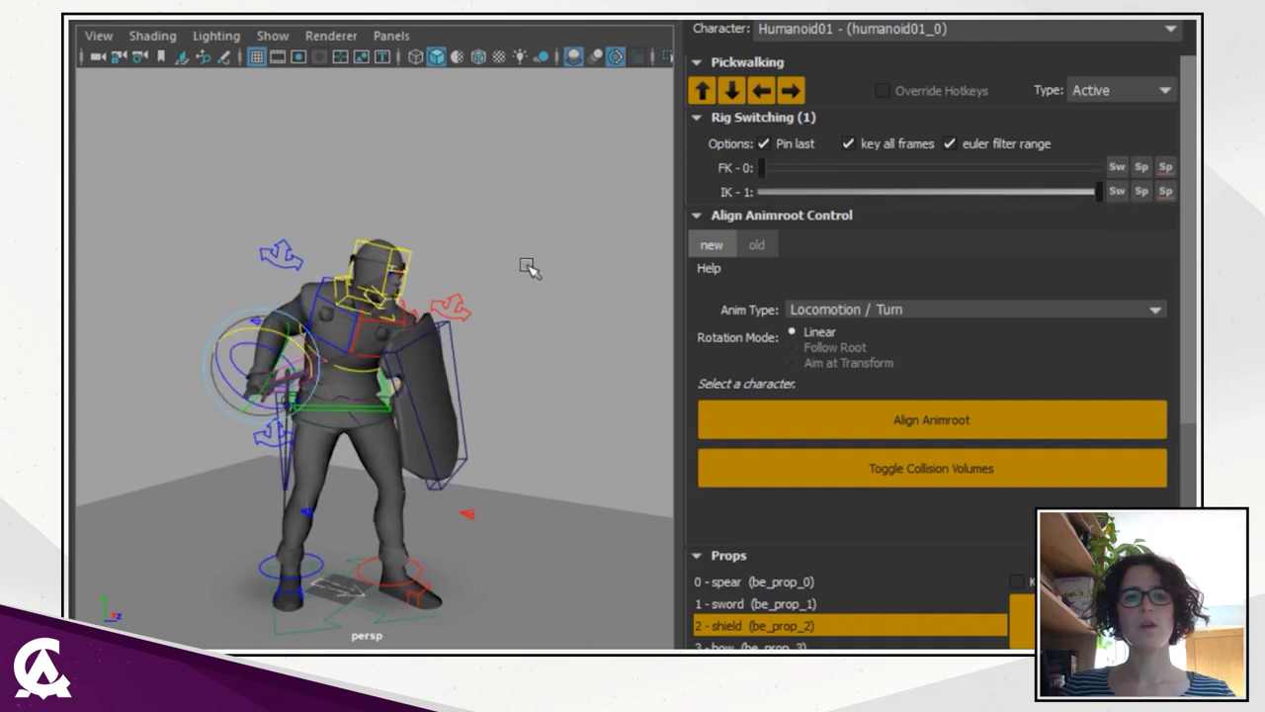
left_click(528, 491)
left_click(471, 515)
Reposition the right foot IK control and pull the left hand IK control left and down.
left_click(427, 586)
key("w")
left_click_drag(376, 601, 348, 572)
key("ctrl+z")
left_click_drag(473, 523, 522, 516)
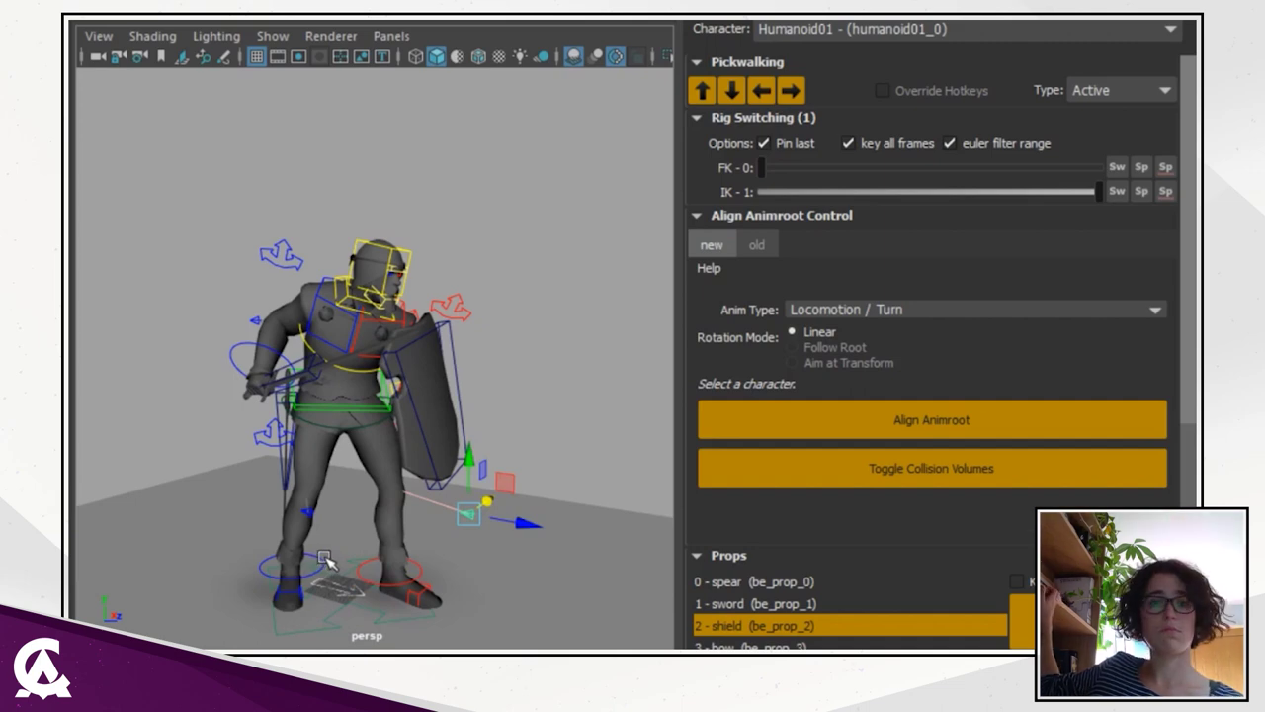
left_click(283, 283)
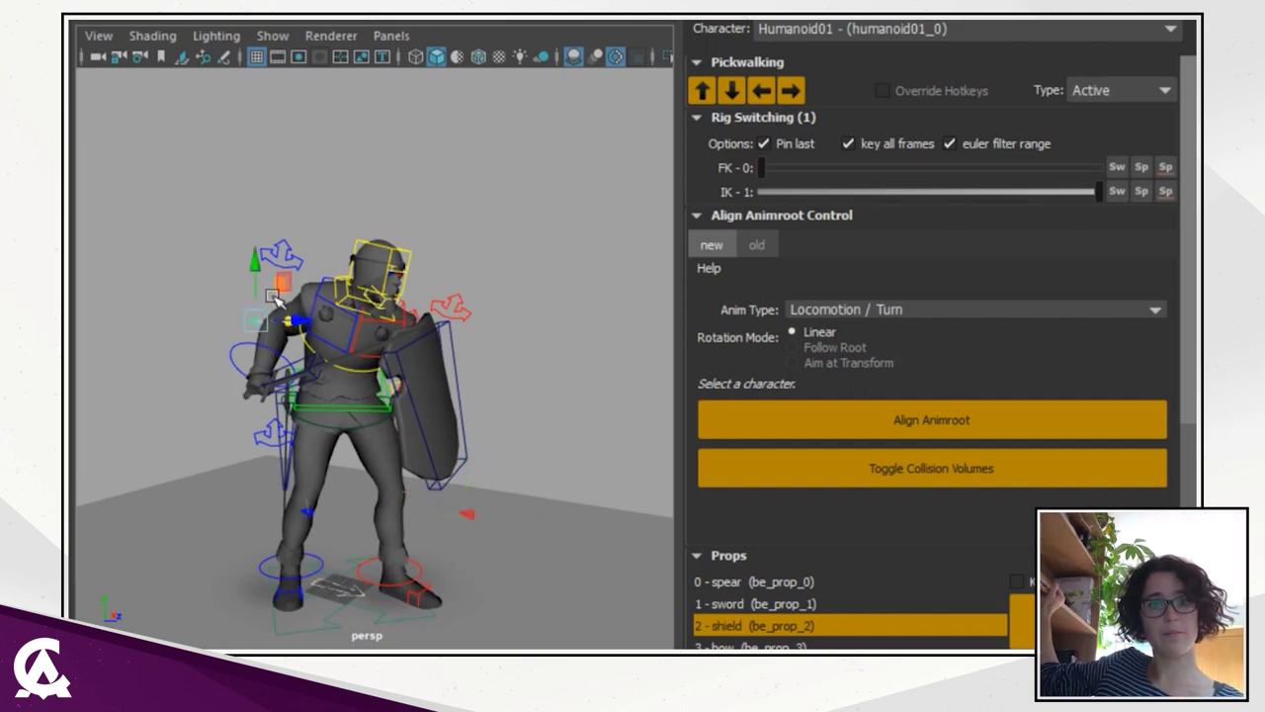
left_click_drag(292, 284, 320, 282)
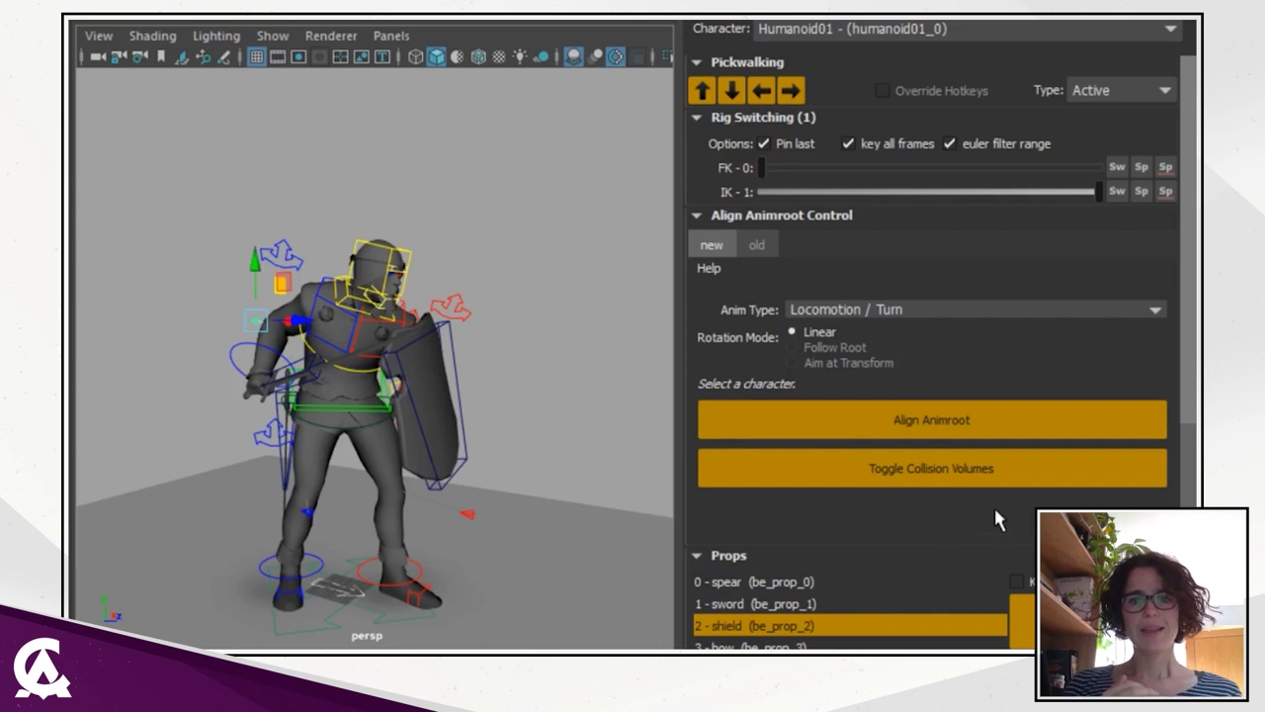
scroll(938, 525, "down", 4)
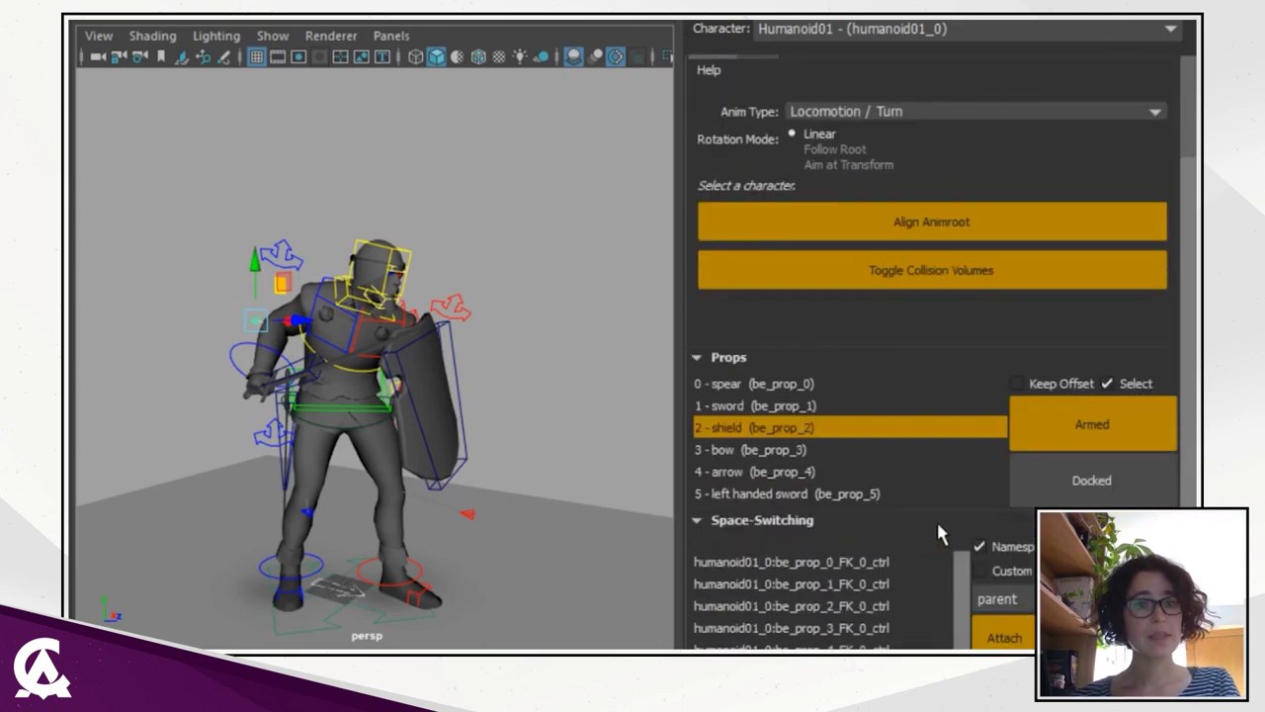
scroll(936, 519, "down", 1)
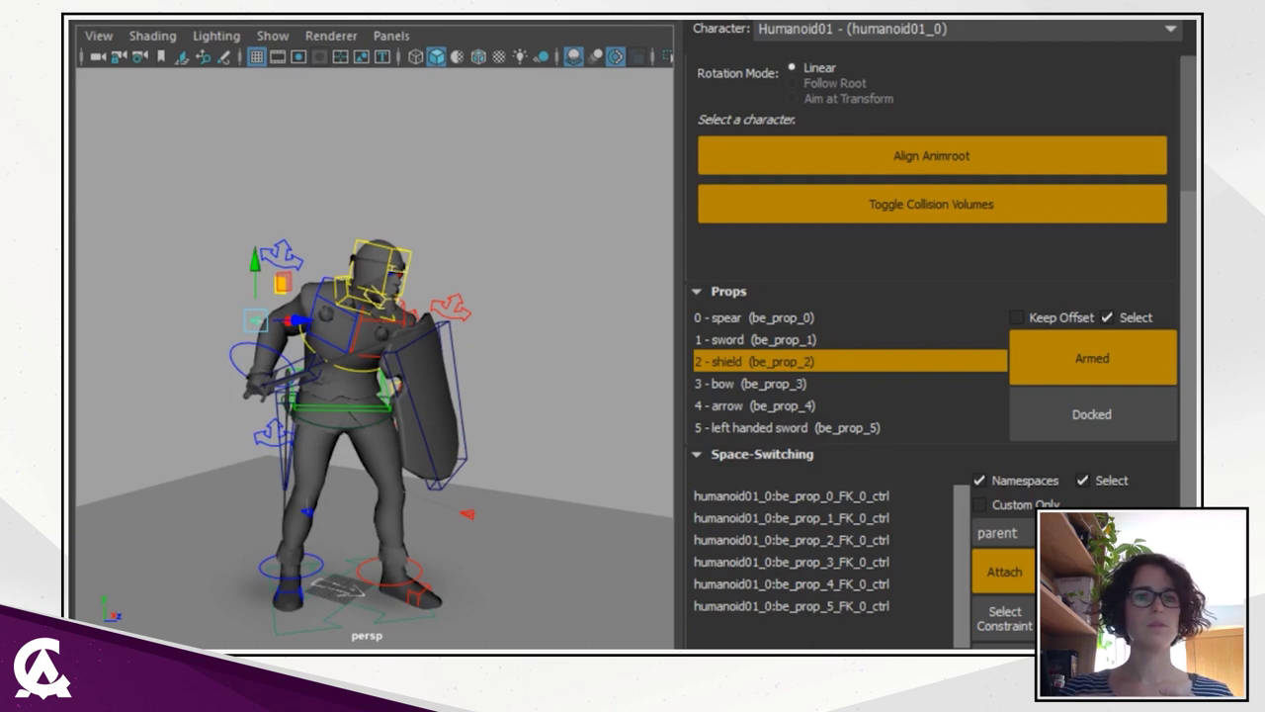
left_click(861, 339)
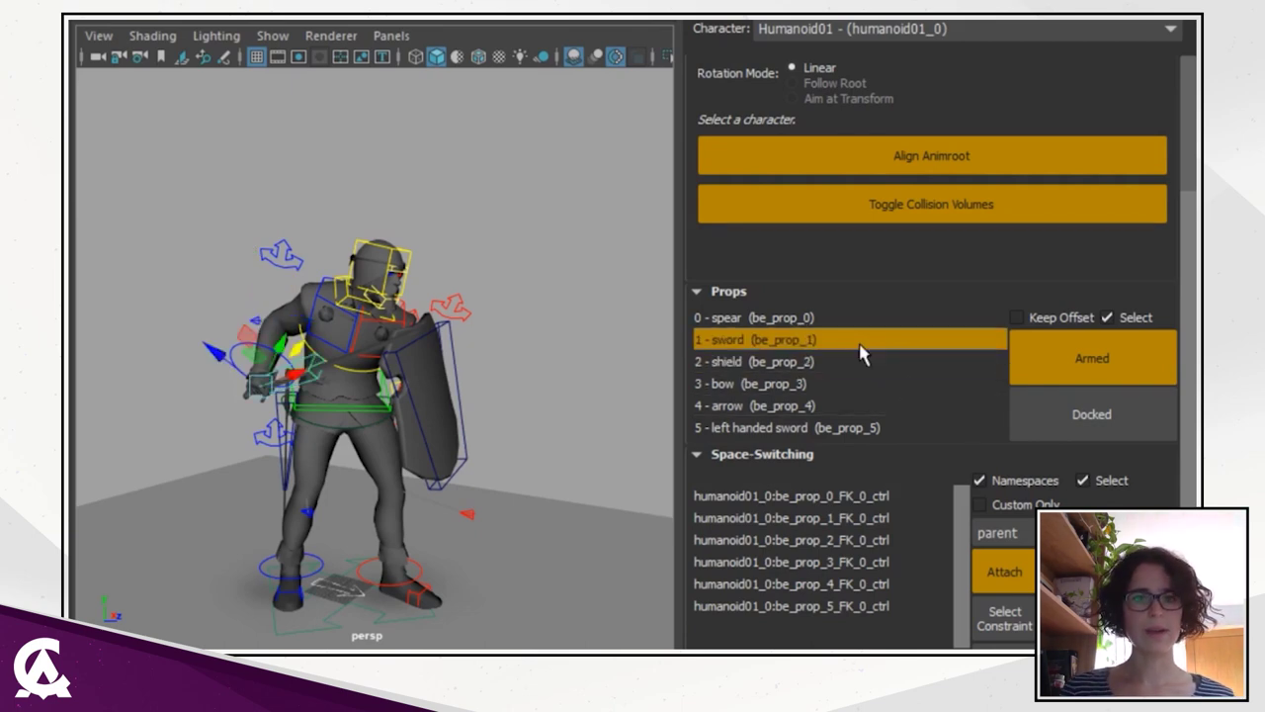
left_click(1117, 366)
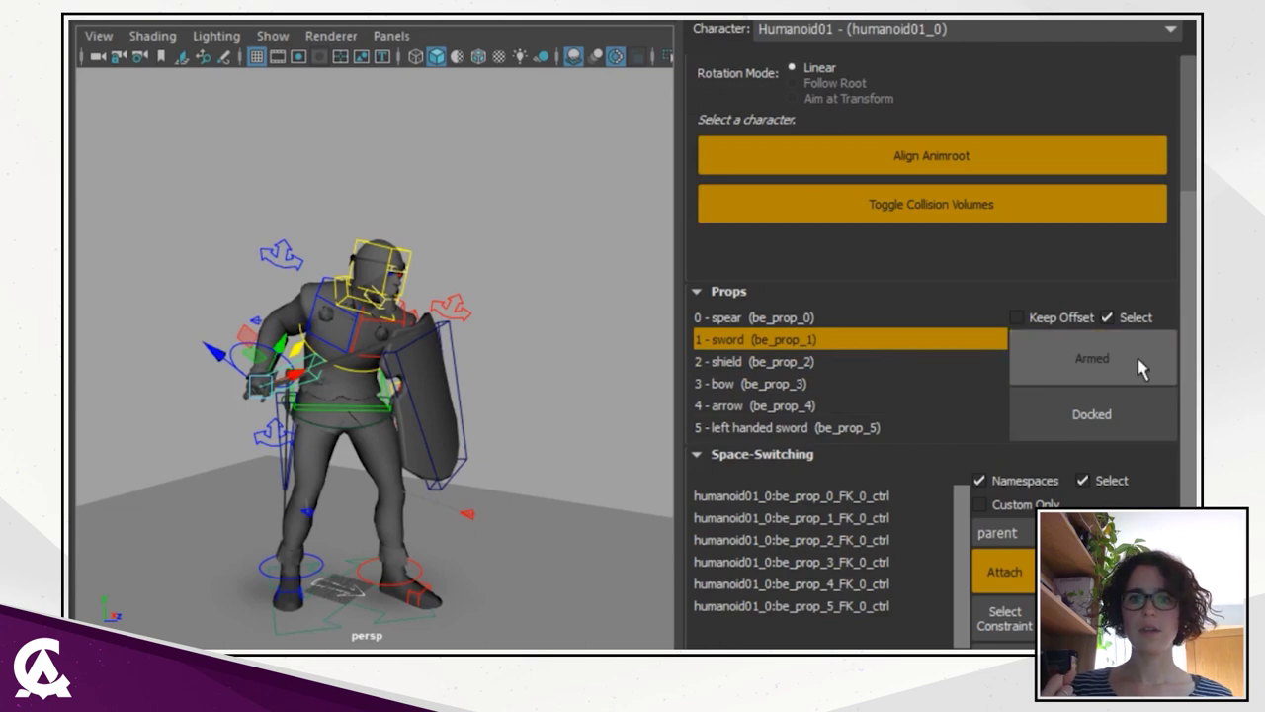
left_click(1092, 416)
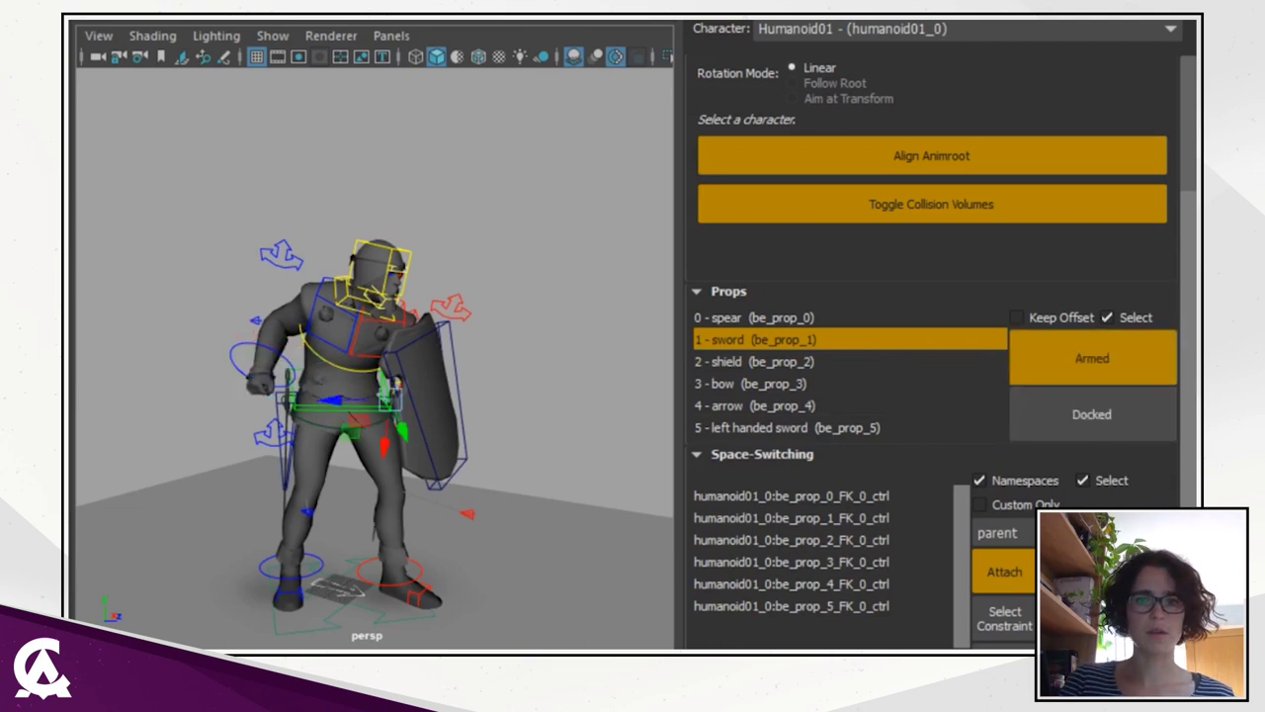
left_click(1084, 364)
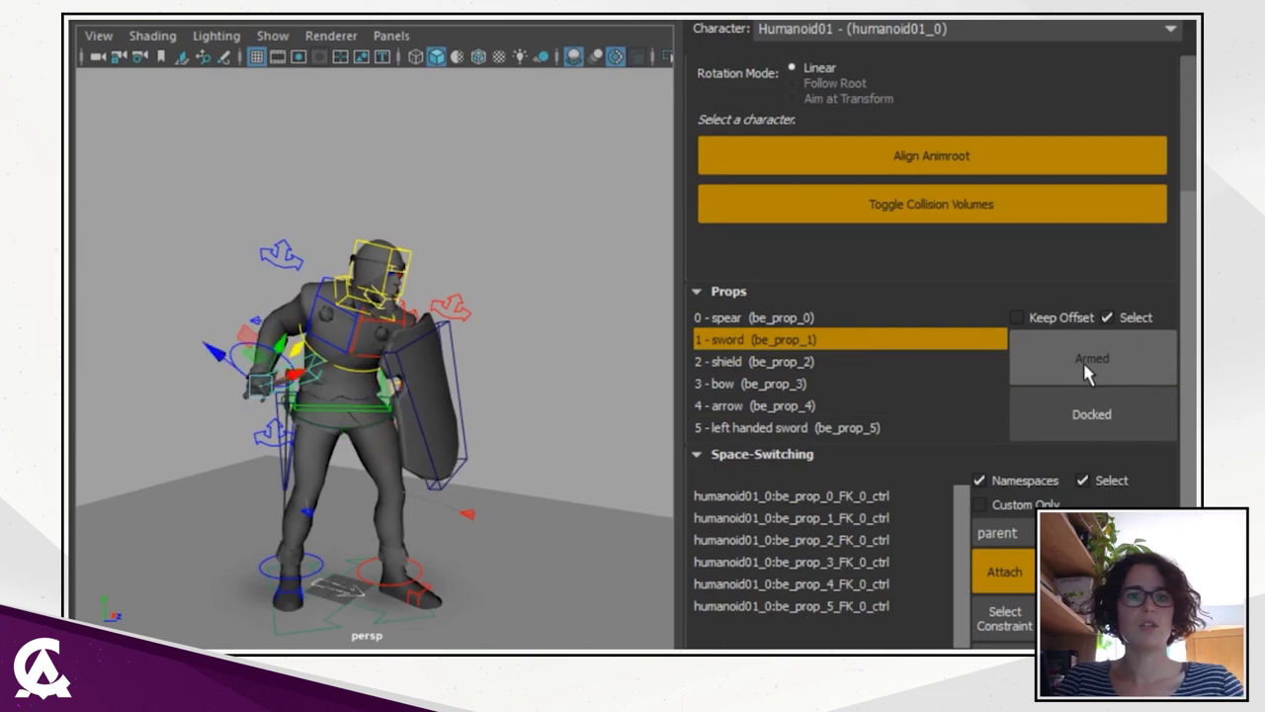
left_click(878, 363)
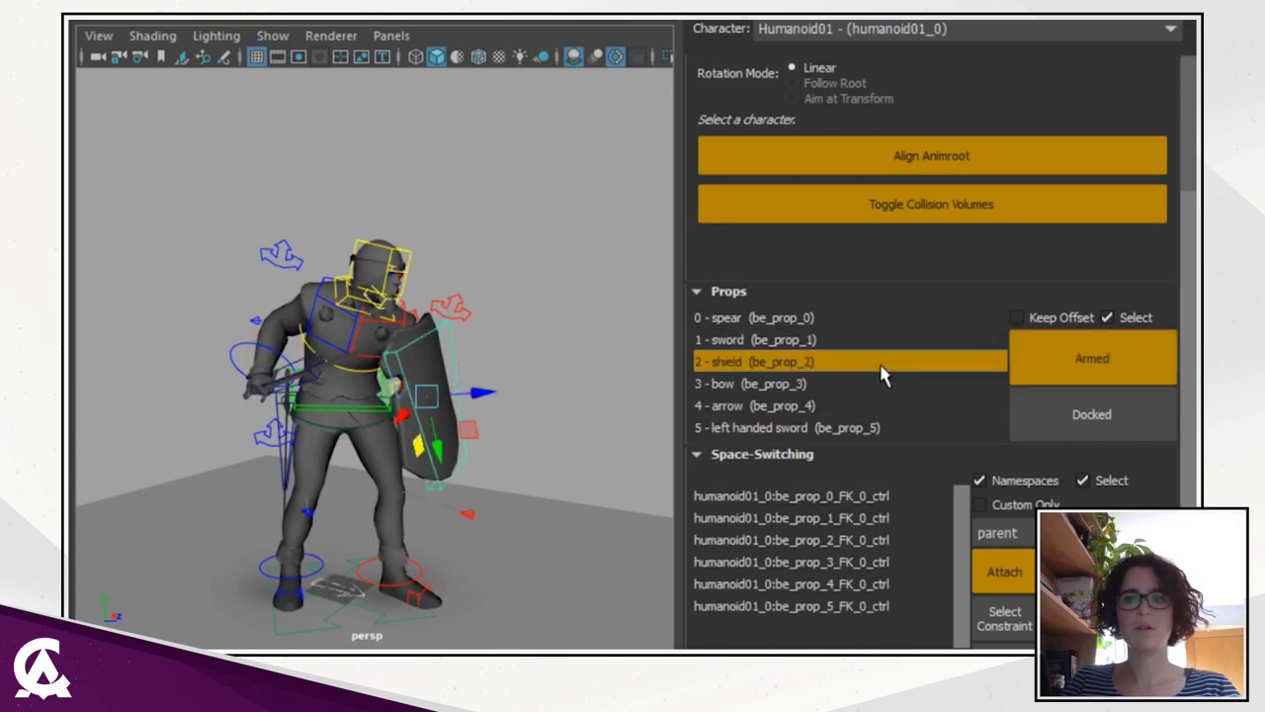
left_click(1137, 429)
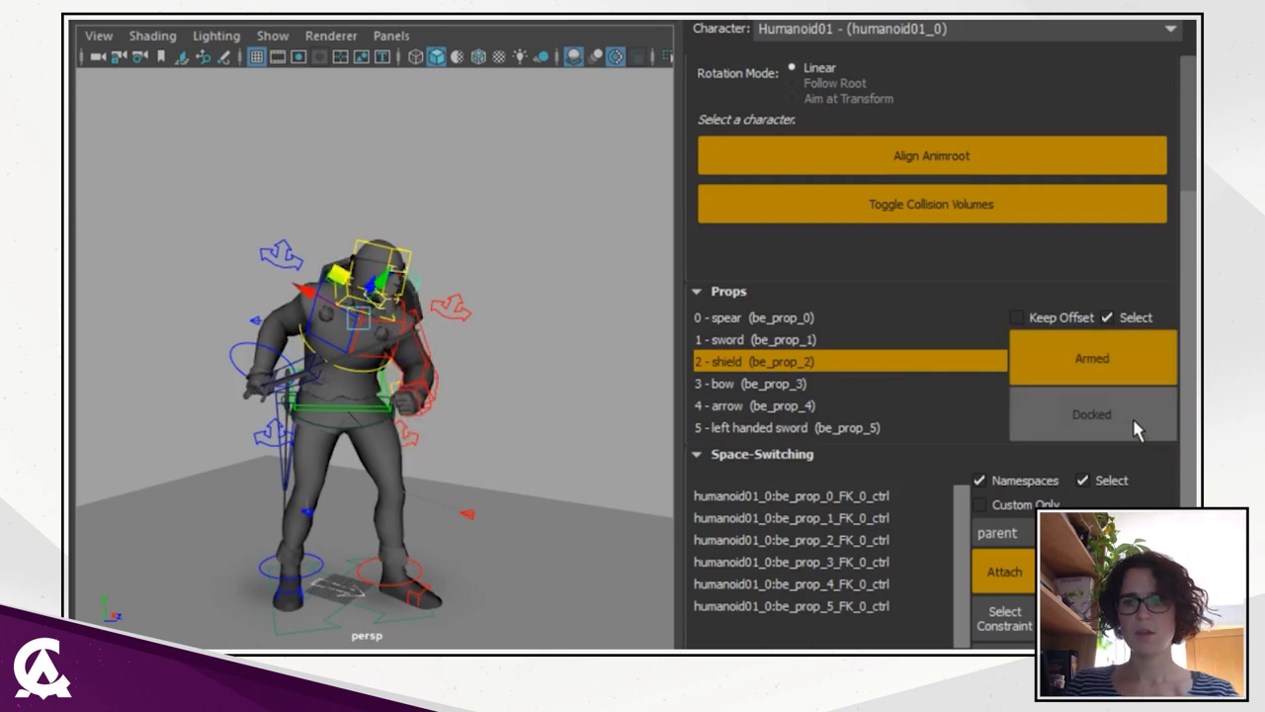
left_click(1133, 379)
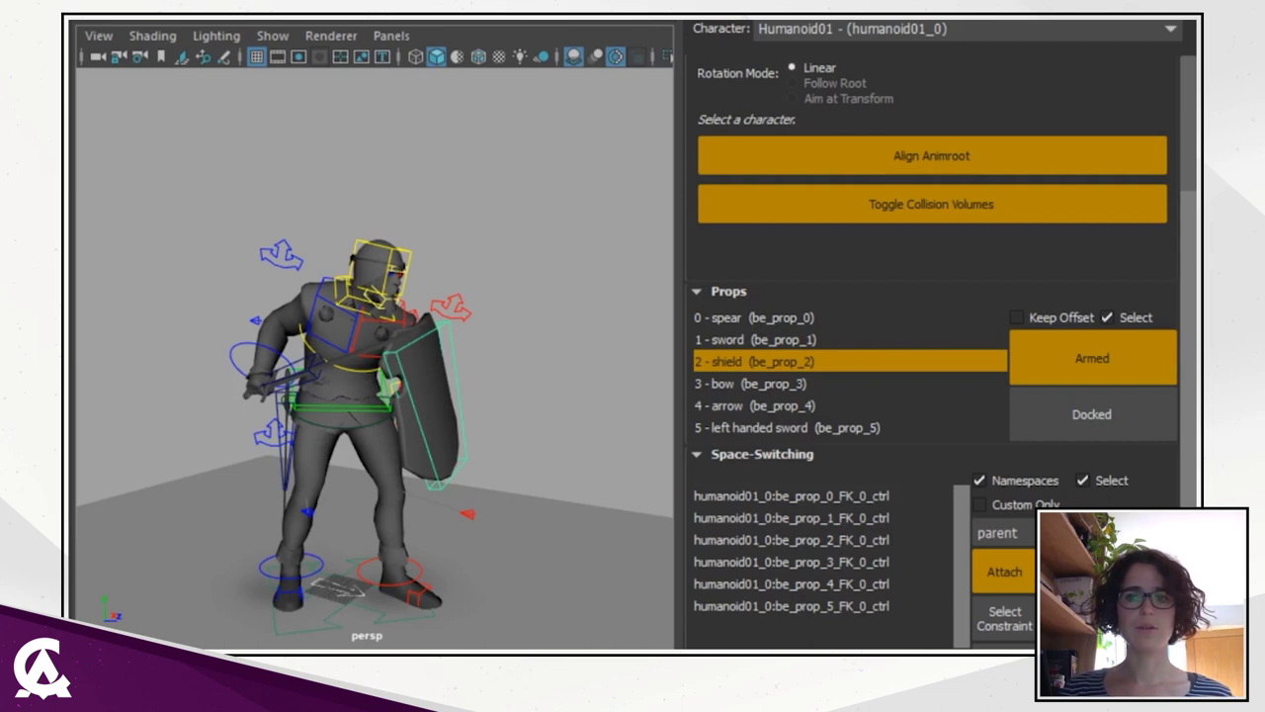
left_click(1078, 435)
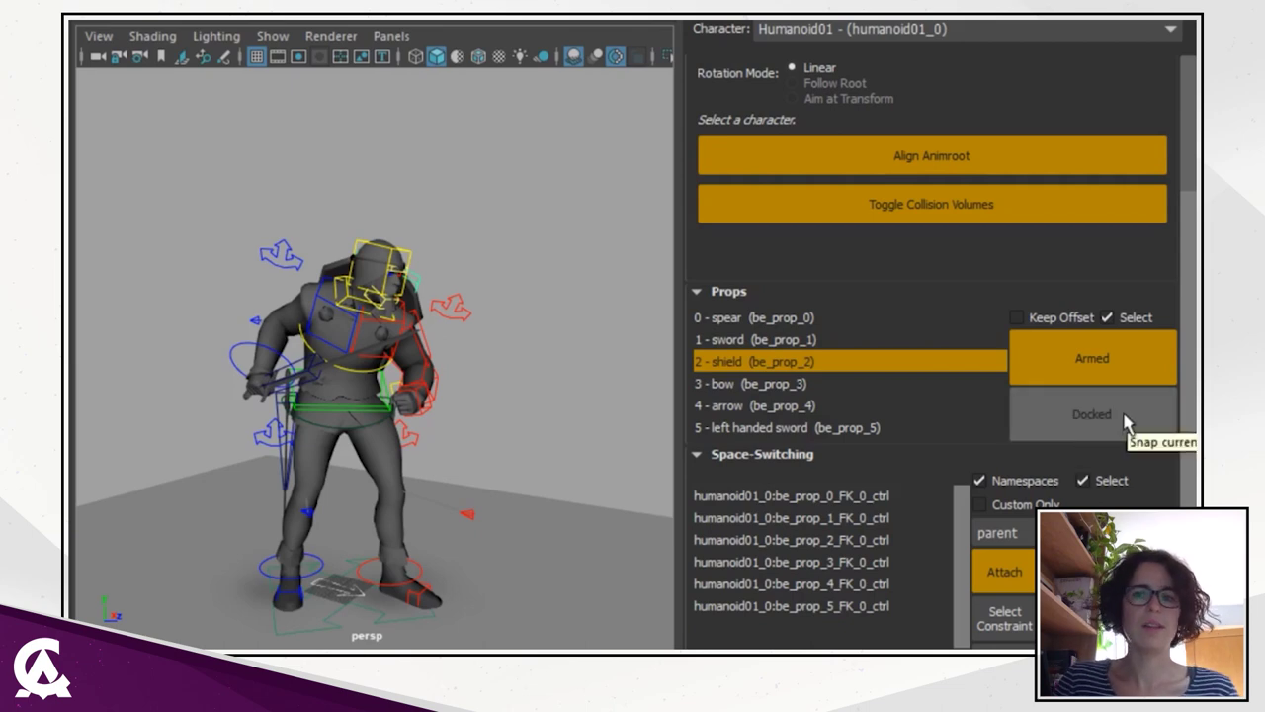
Reattach the shield by attaching humanoid01_0:be_prop_2_FK_0_ctrl in Space-Switching.
left_click(1128, 378)
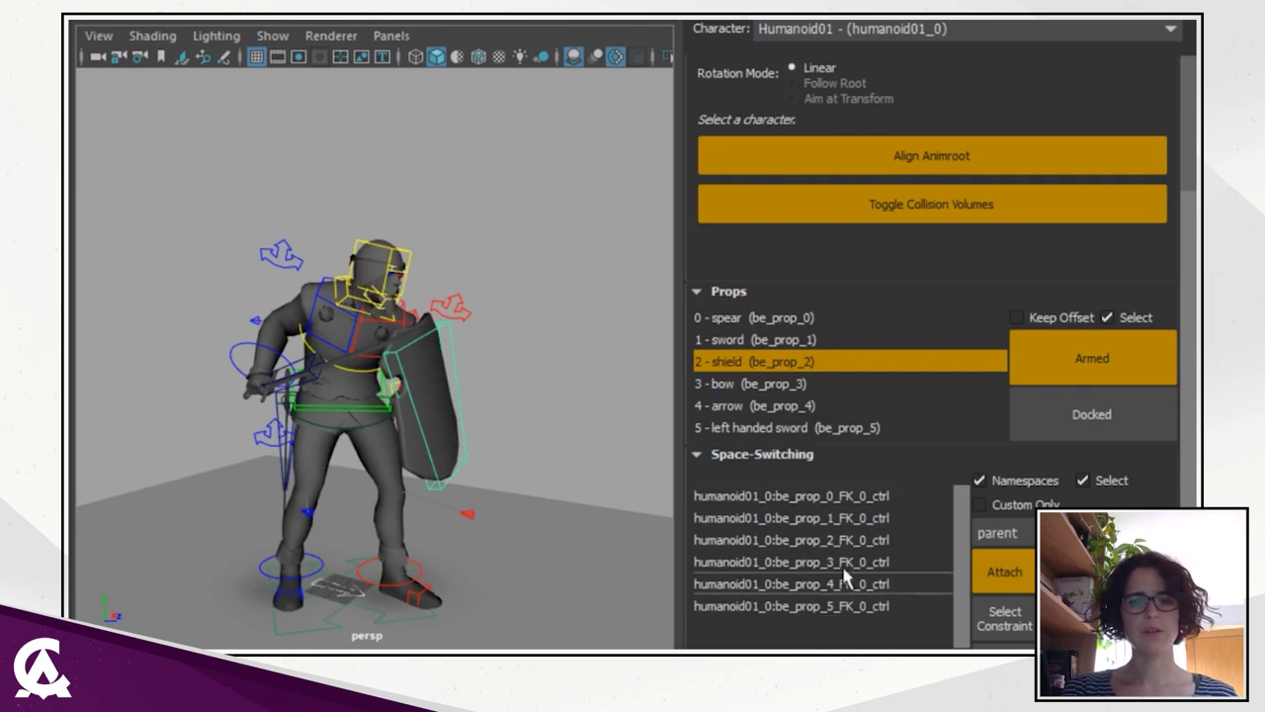
left_click(860, 539)
left_click(1004, 571)
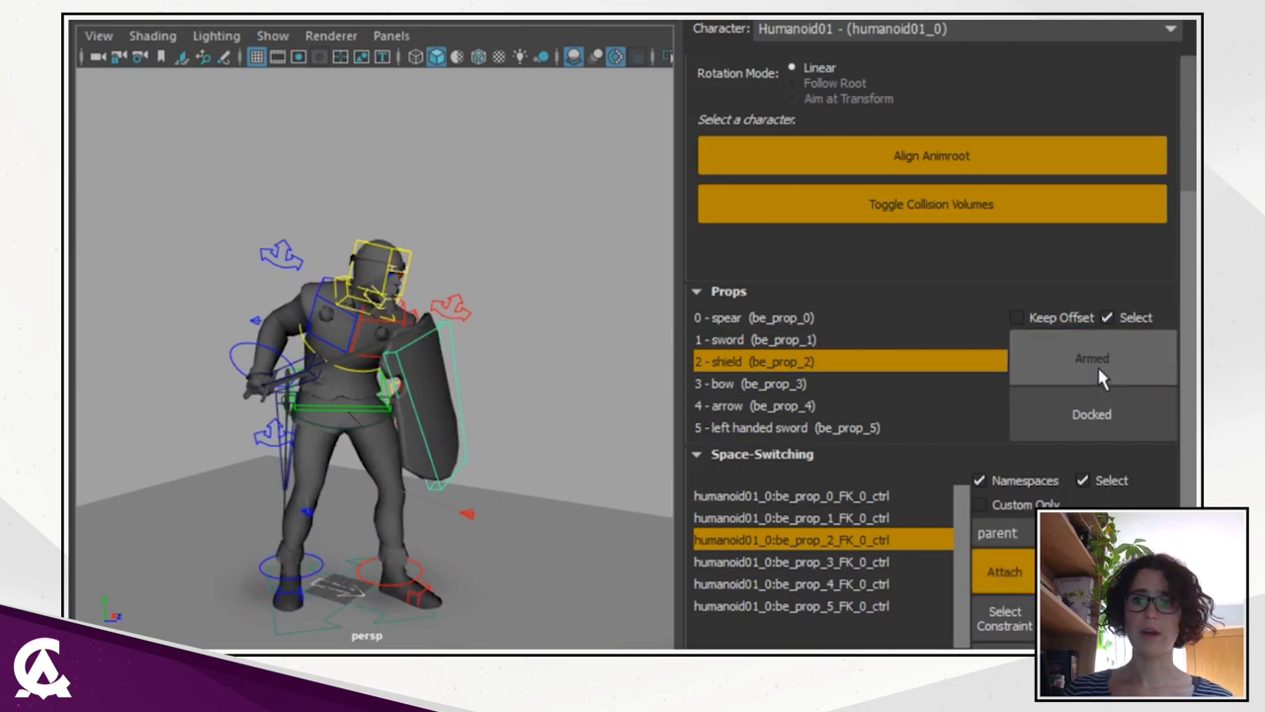
left_click(1023, 573)
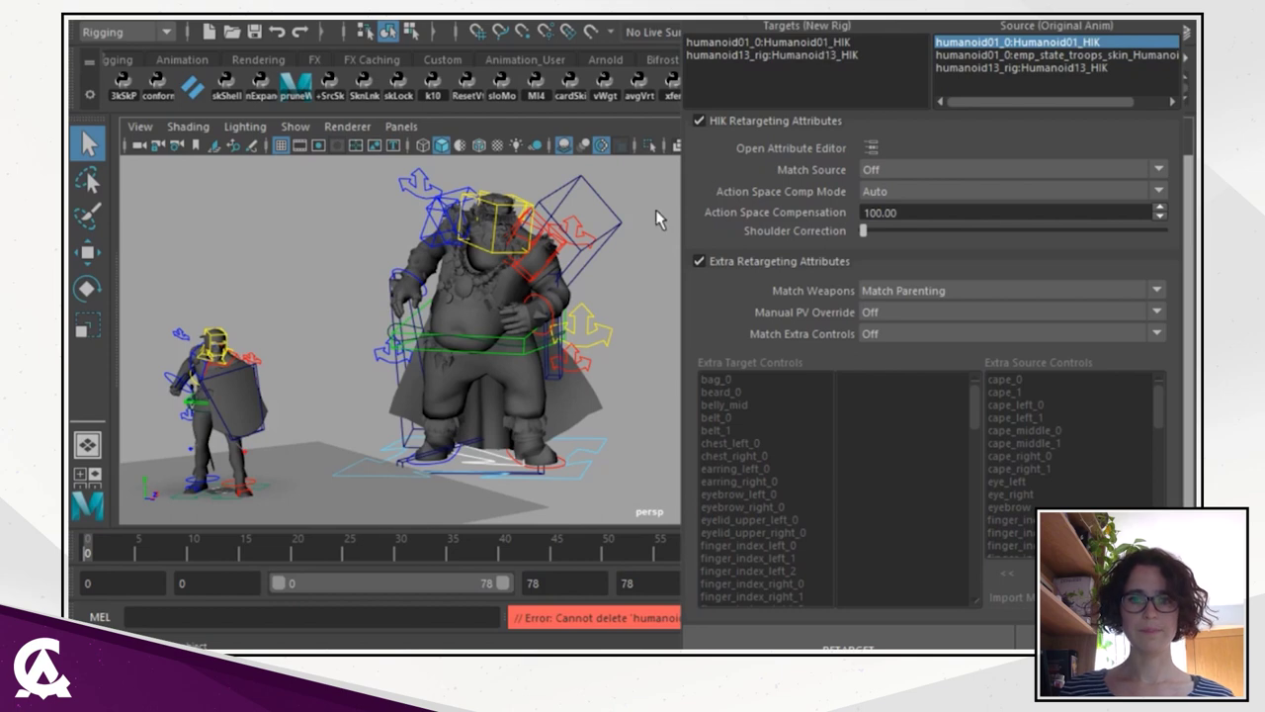
Choose humanoid13_rig:Humanoid13_HIK in the Targets (New Rig) list.
left_click(827, 55)
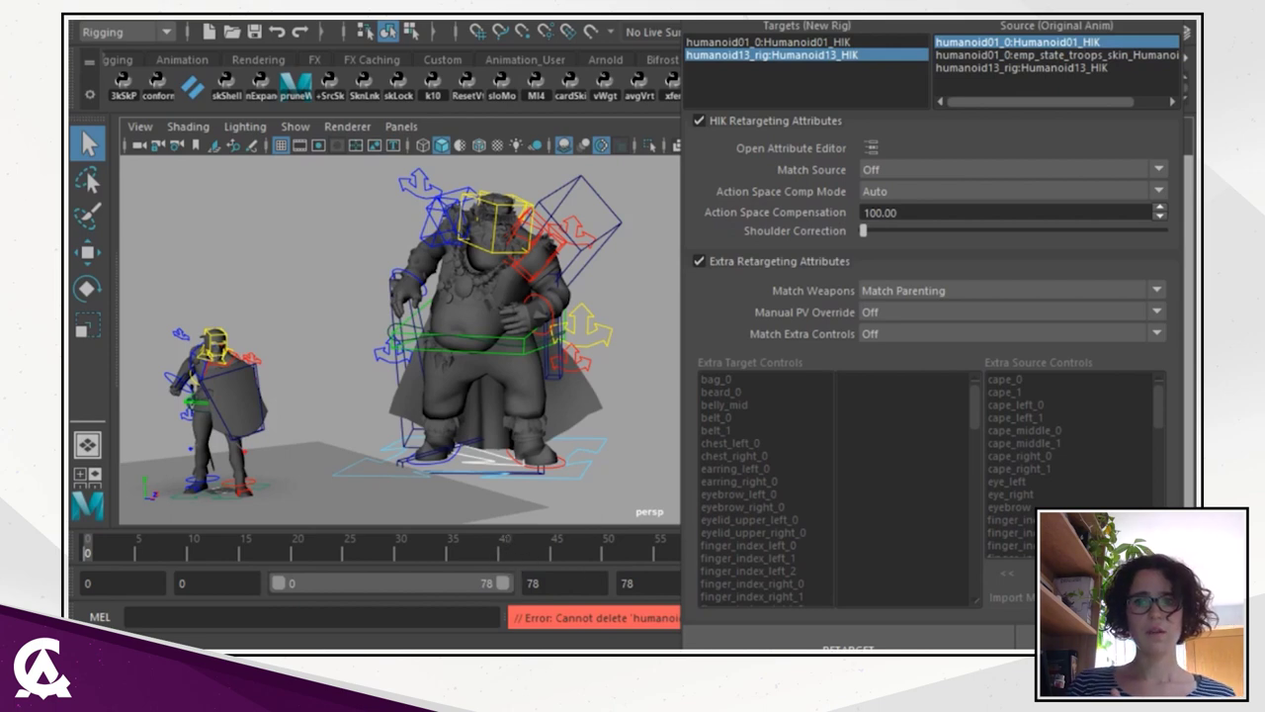
Scrub the time slider three times to preview the retargeted animation, then return to the first frame.
left_click_drag(90, 559, 940, 544)
left_click_drag(105, 539, 932, 556)
left_click_drag(99, 557, 932, 556)
left_click(98, 557)
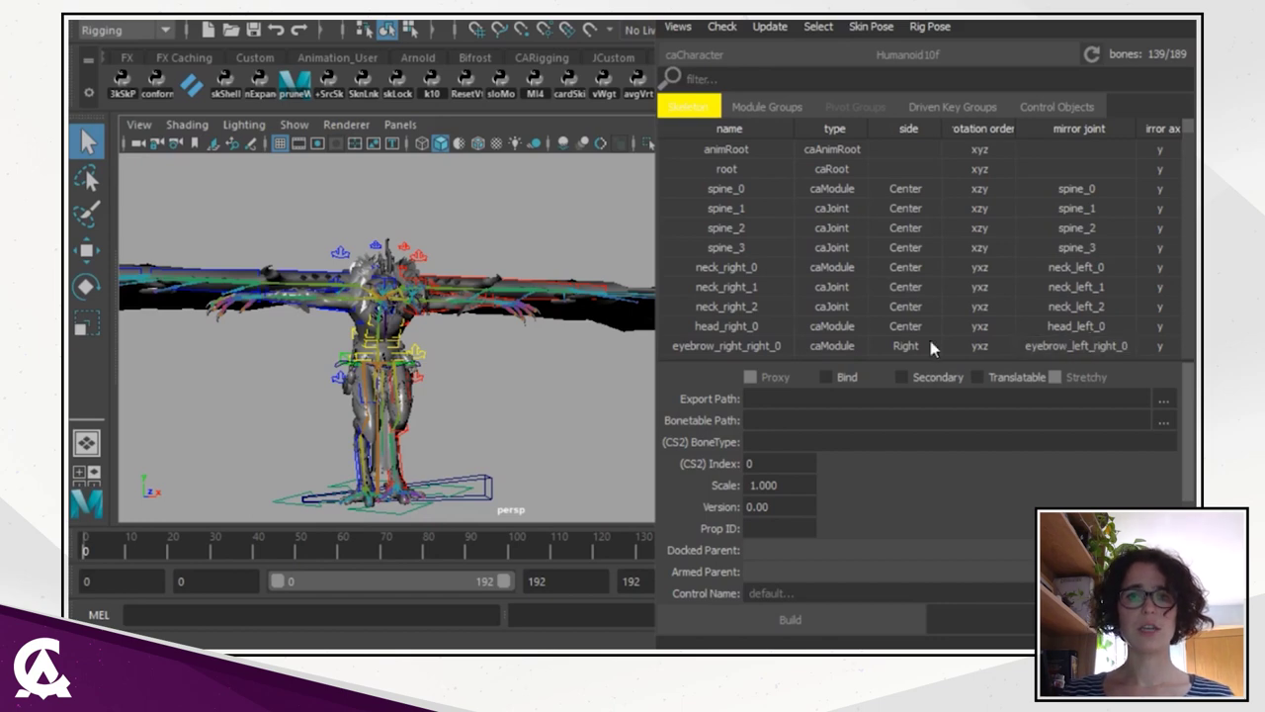
left_click(746, 188)
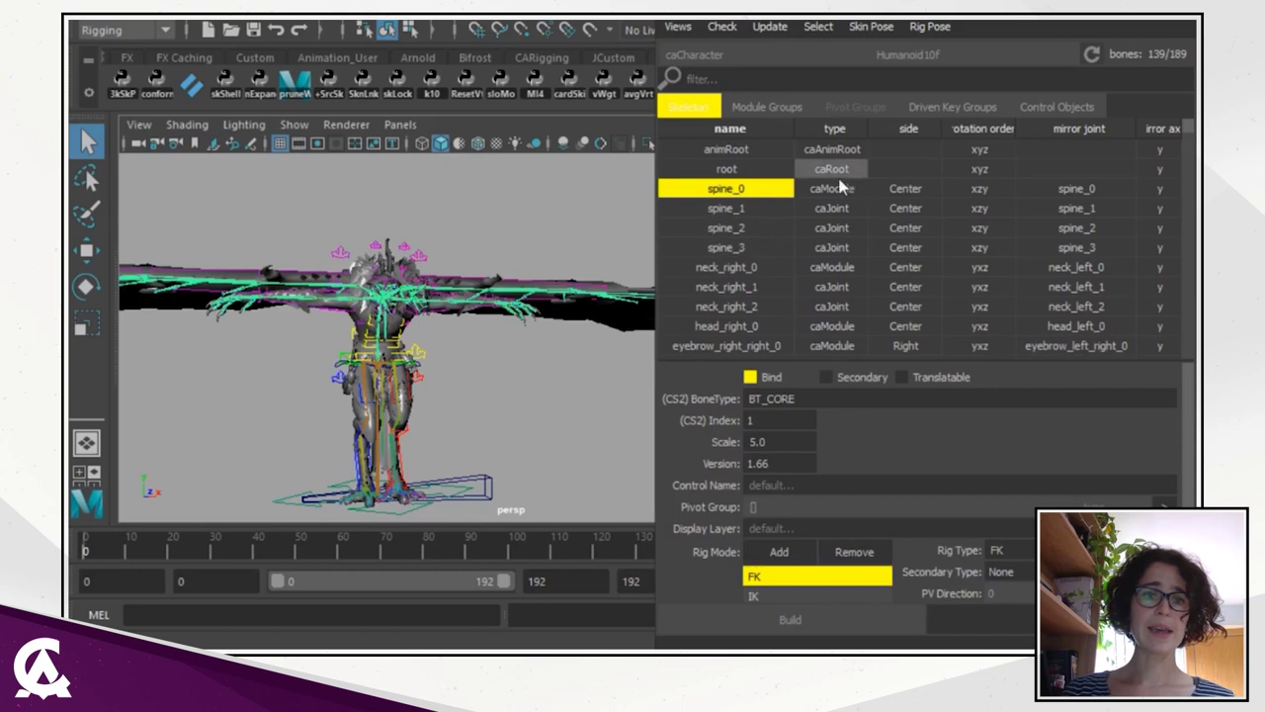
scroll(910, 571, "down", 1)
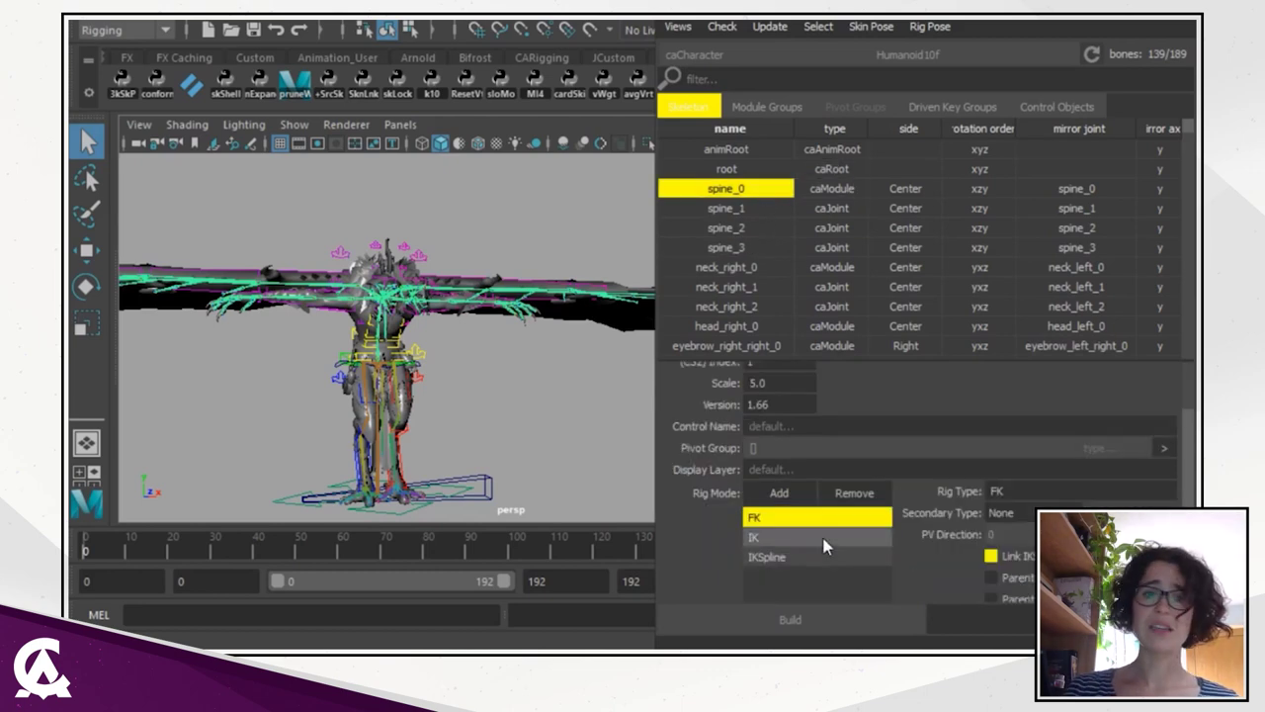
left_click(835, 538)
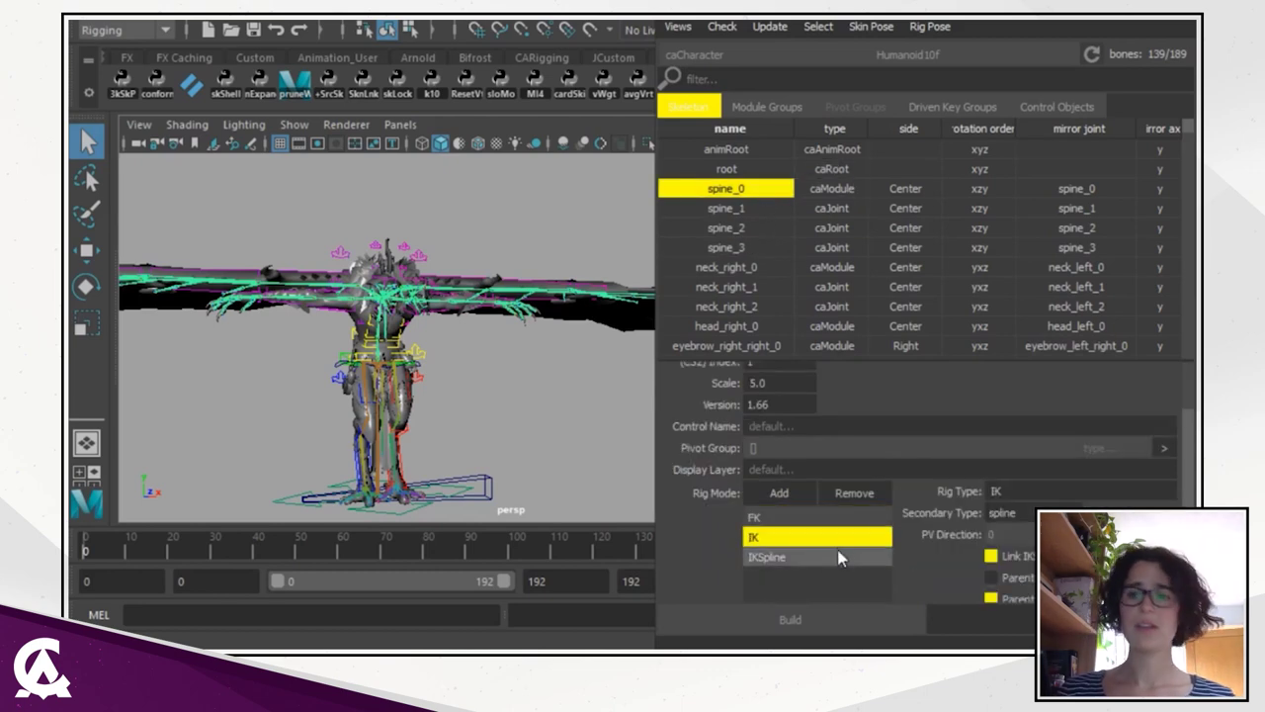
left_click(842, 558)
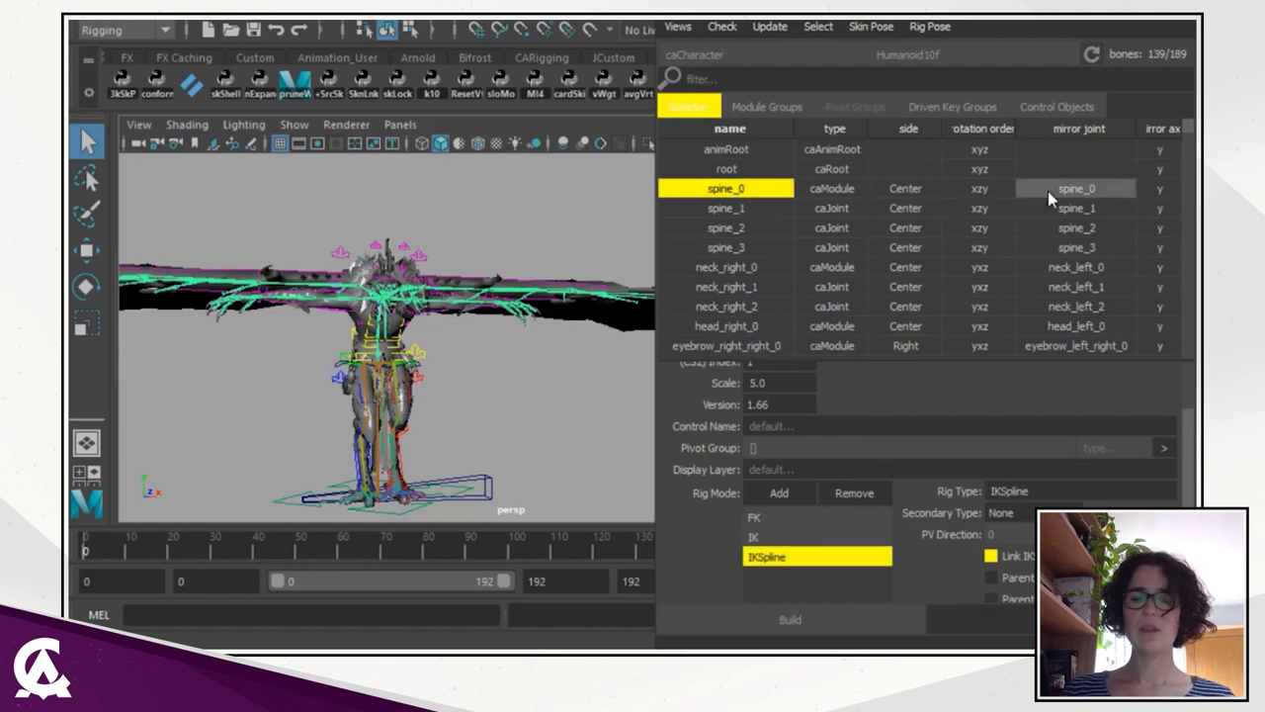
scroll(731, 282, "down", 2)
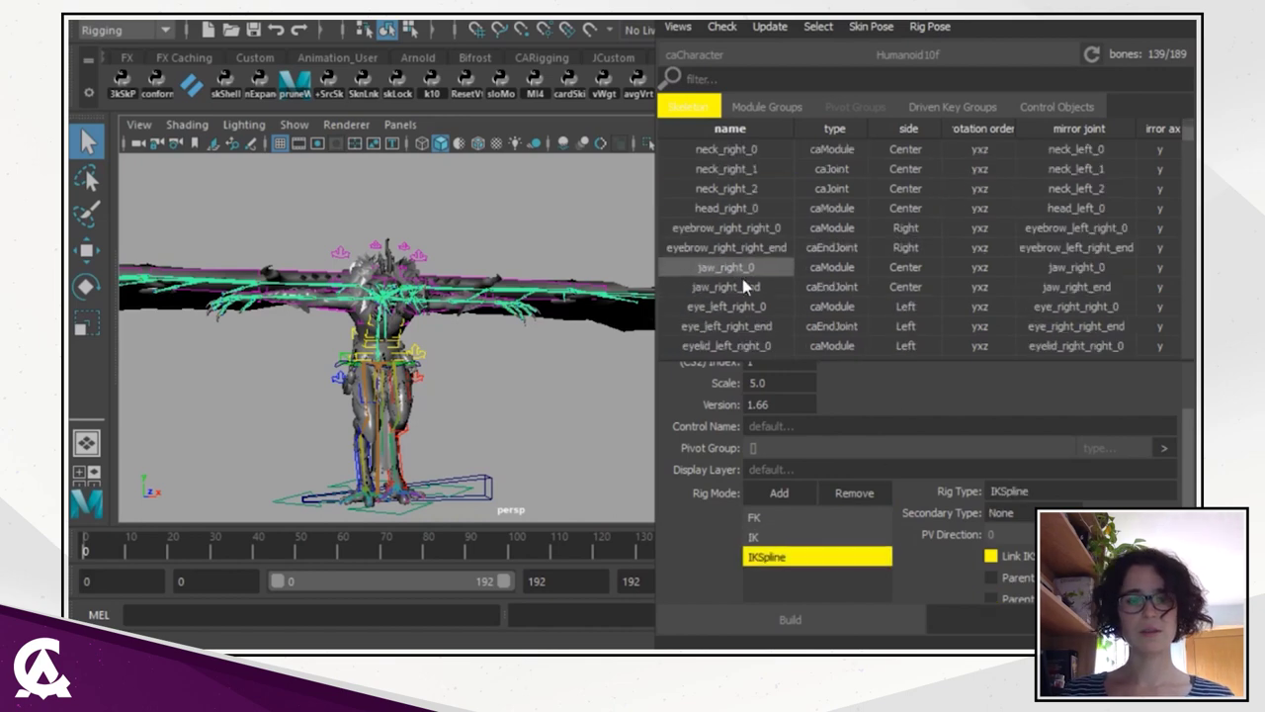
scroll(739, 316, "down", 2)
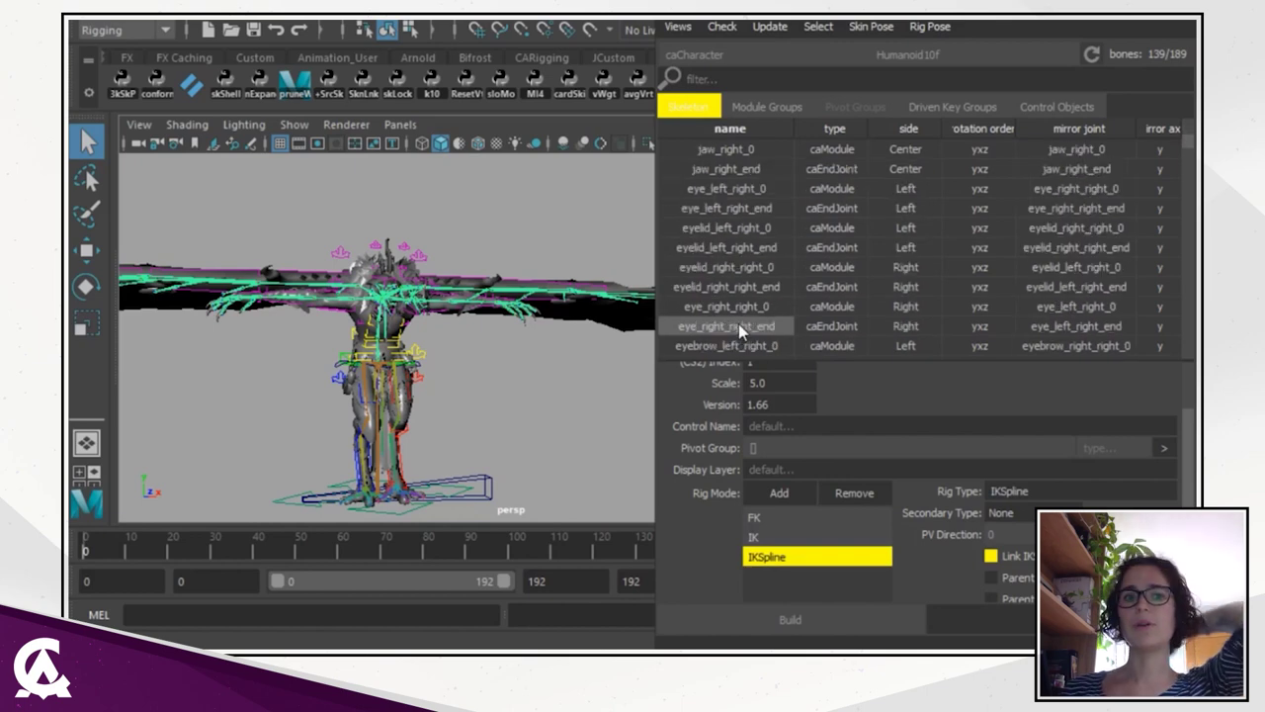
scroll(740, 326, "down", 1)
scroll(739, 325, "up", 6)
scroll(759, 331, "up", 1)
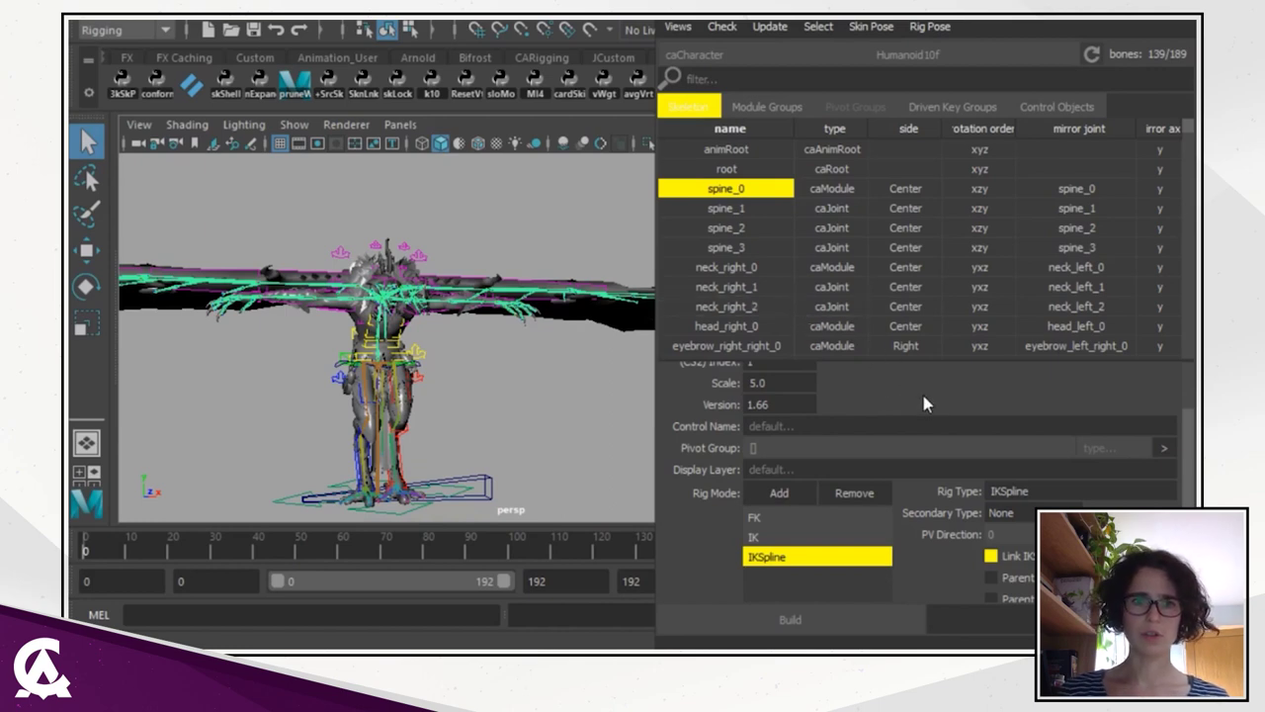
left_click(771, 107)
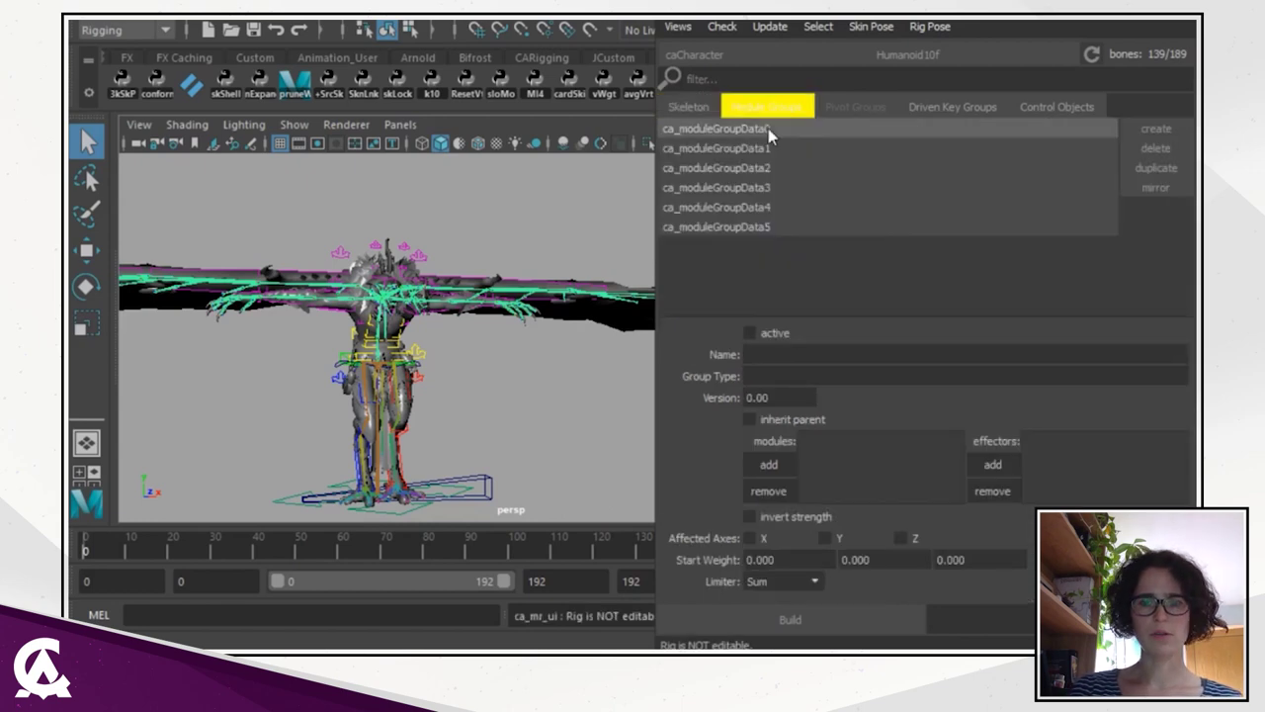
left_click(769, 129)
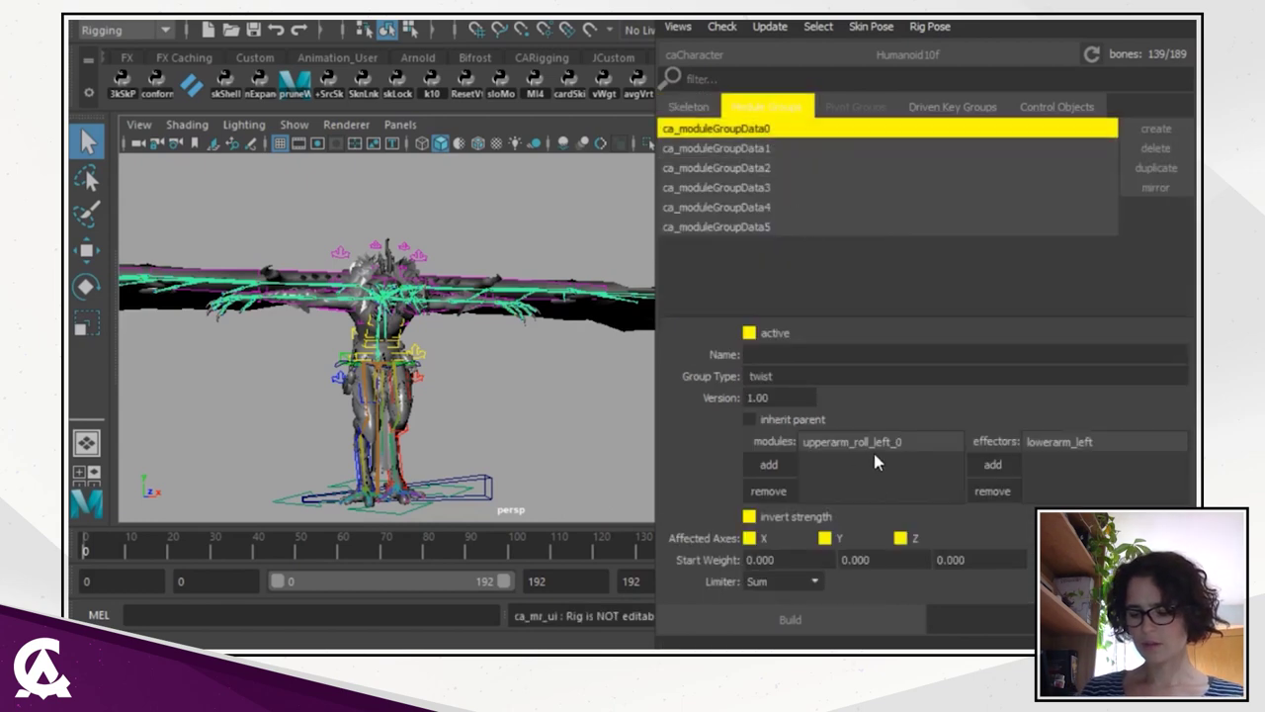
left_click(680, 109)
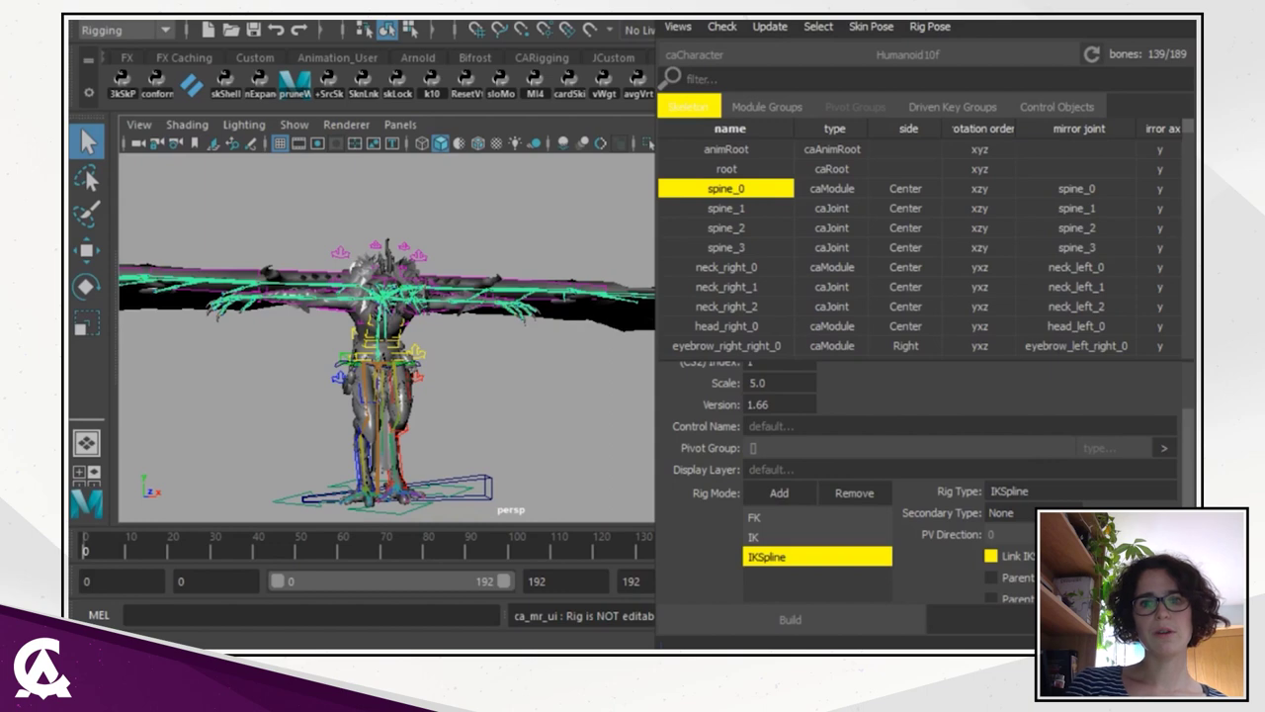
Apply the spread-wing skin pose, deselect the rig controls, then restore the rig pose.
left_click(873, 27)
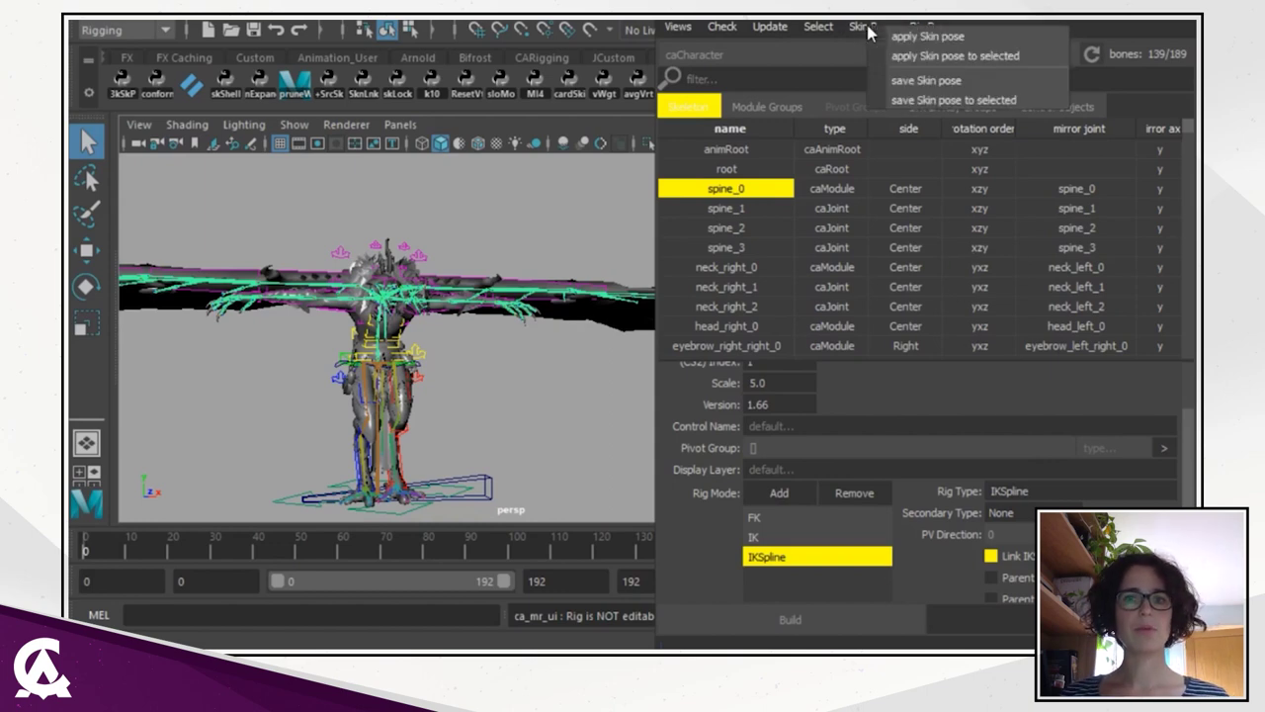
left_click(897, 37)
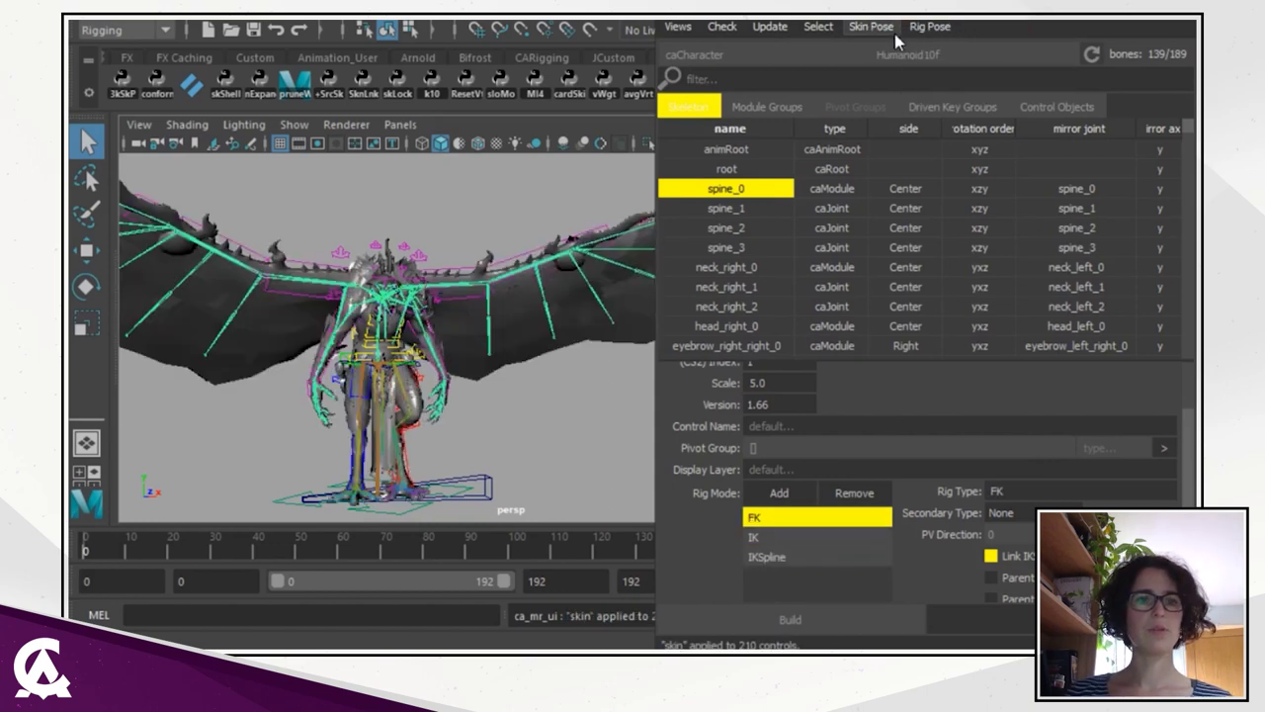
left_click(585, 416)
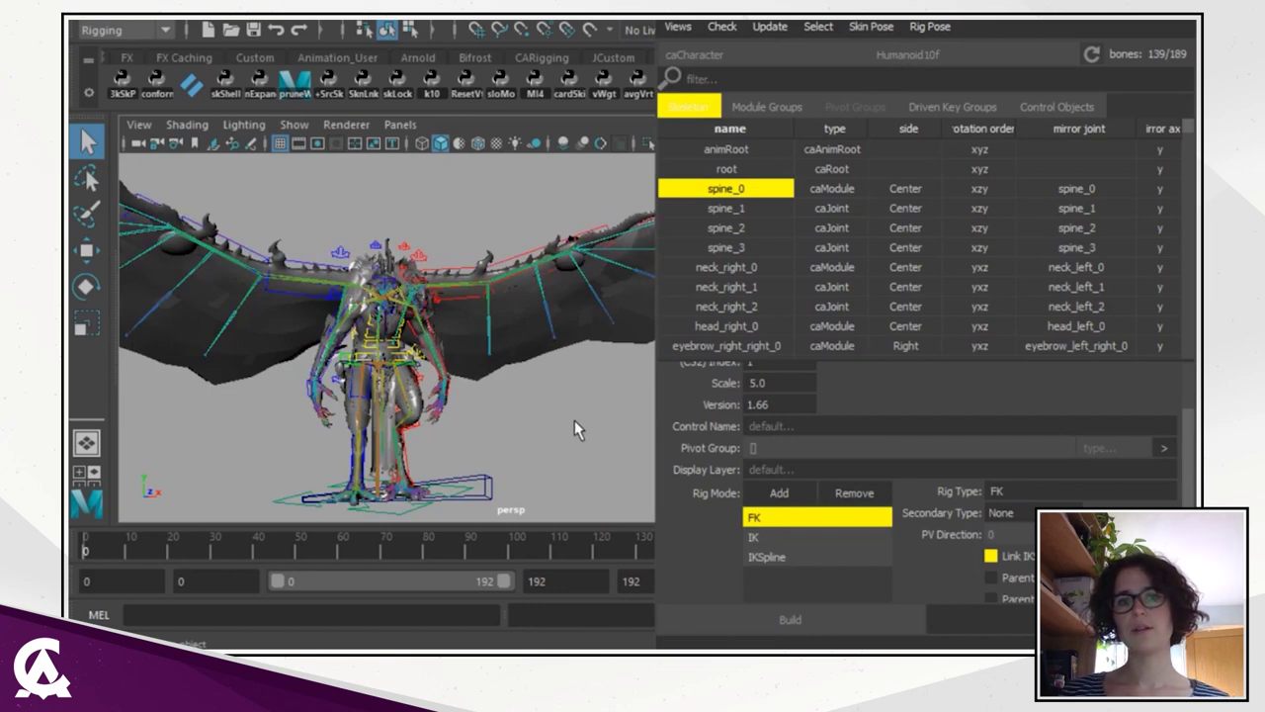
left_click(934, 26)
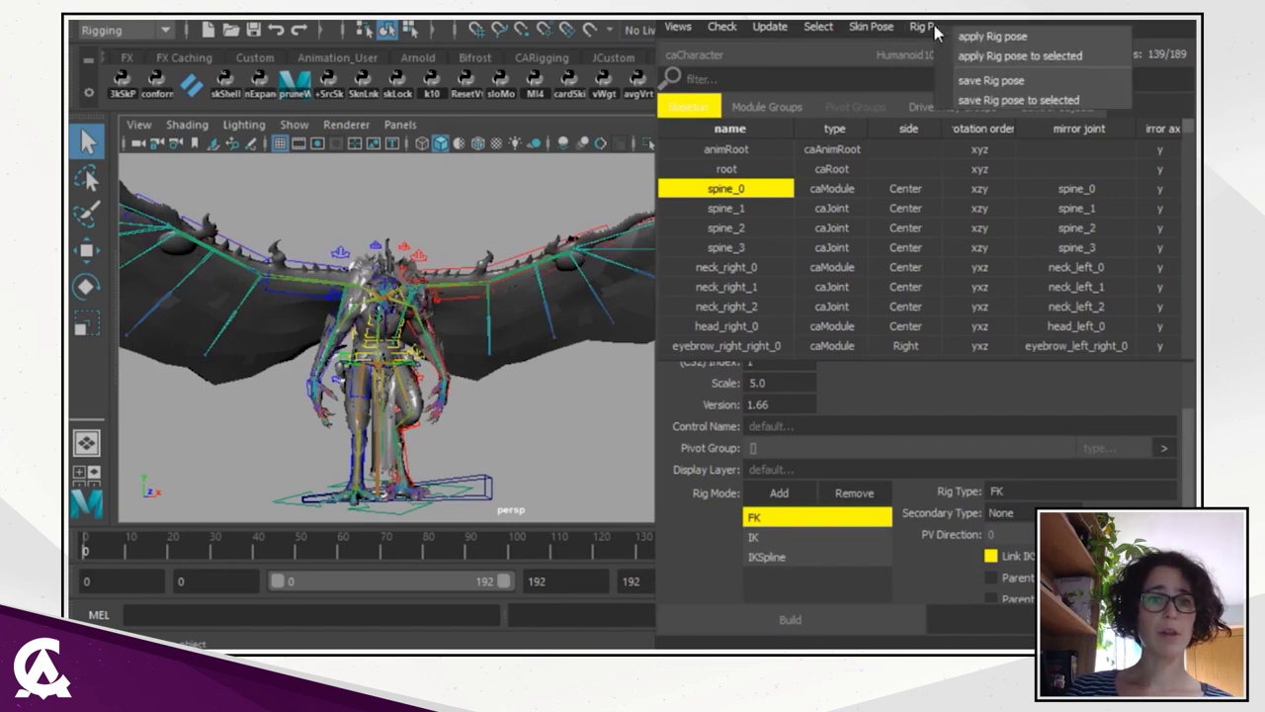
left_click(987, 39)
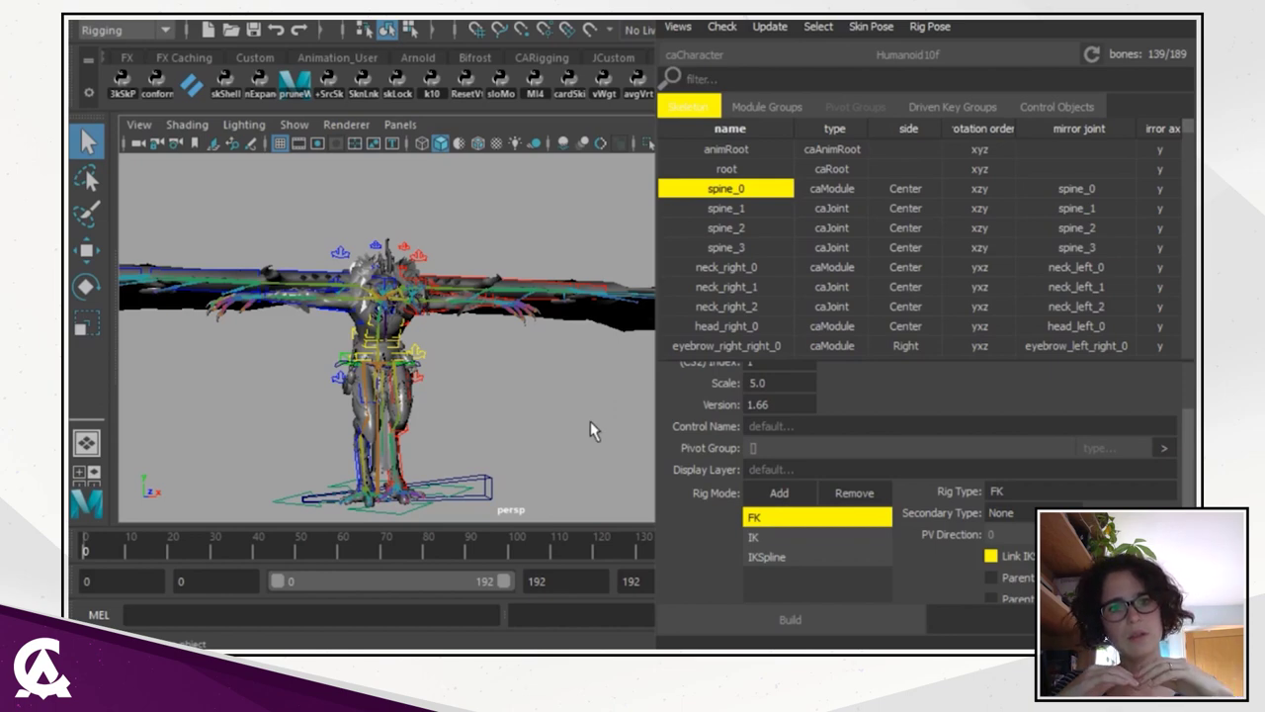
Show the skin pose once more and switch the character back to its rig pose.
left_click(879, 27)
left_click(903, 34)
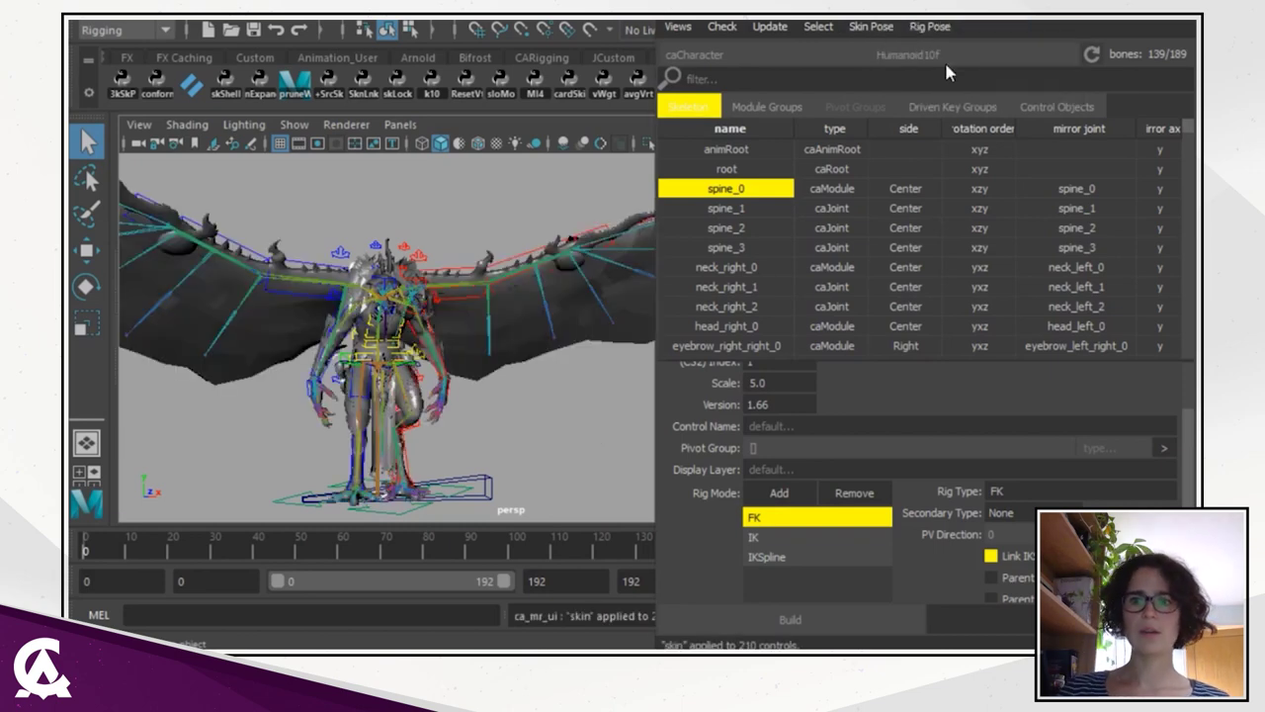
left_click(935, 26)
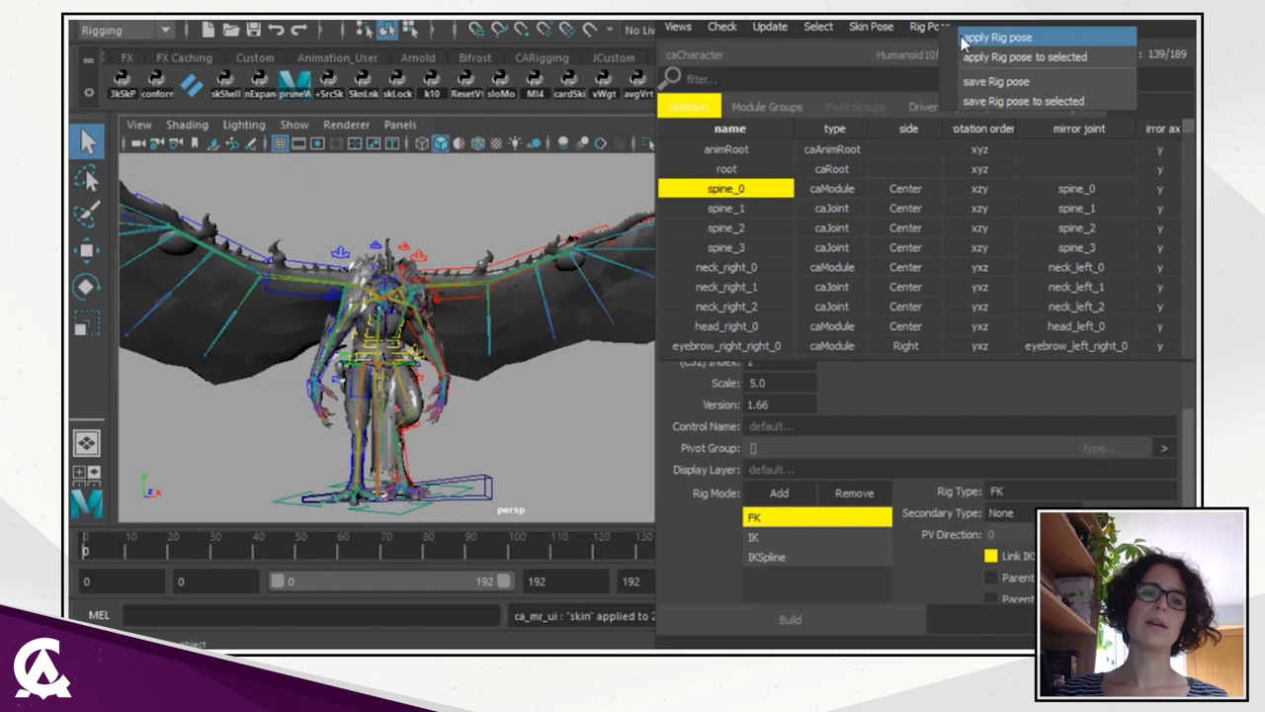
left_click(998, 36)
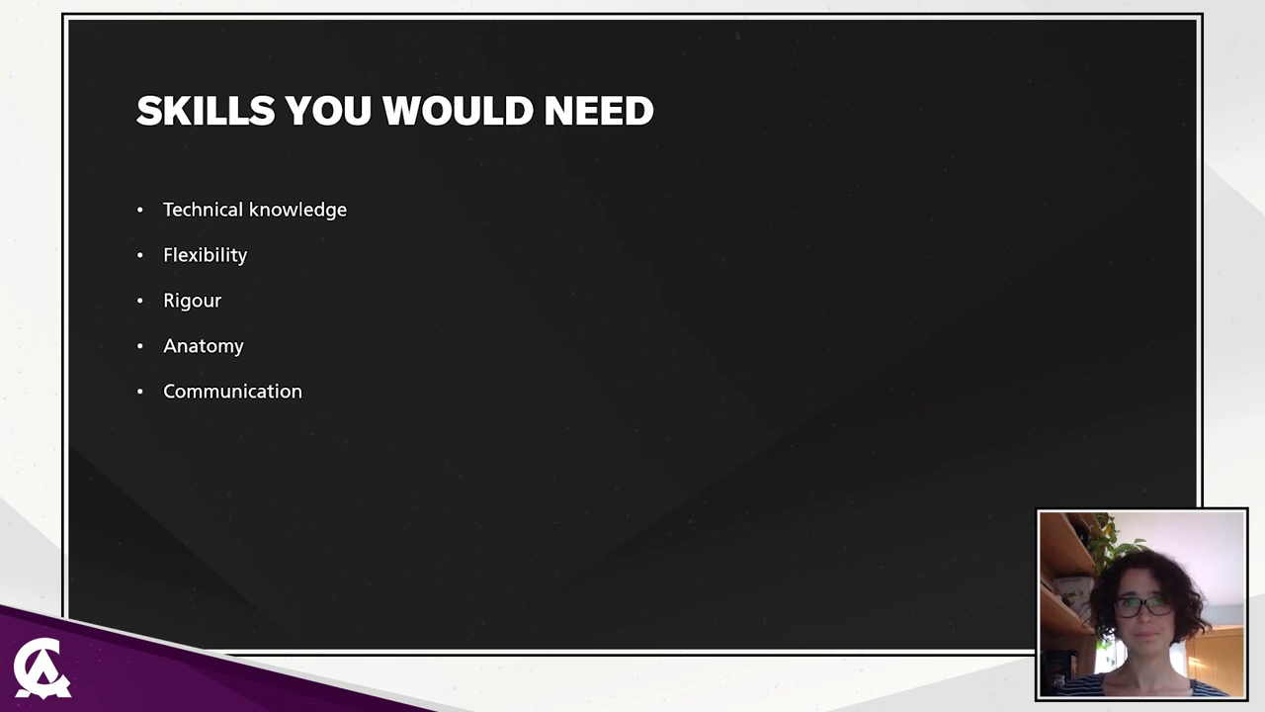
Advance from the skills list to the closing 'THANK YOU!' slide.
key("Right")
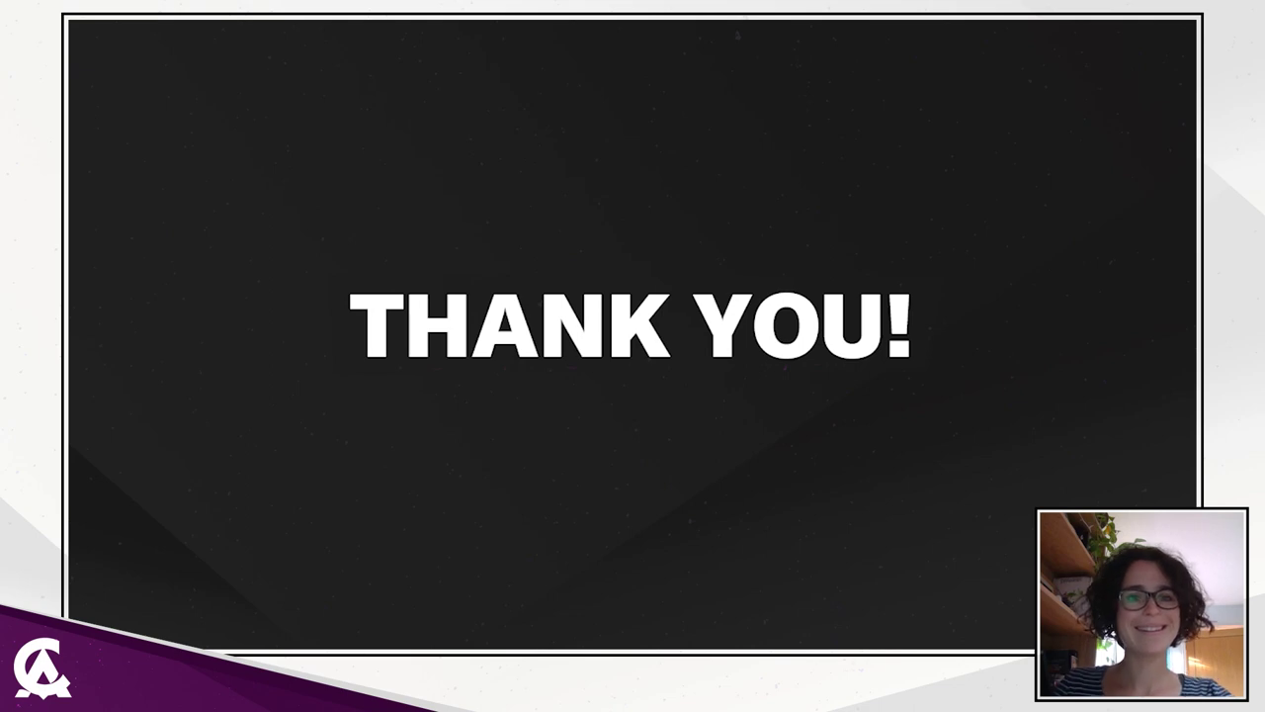